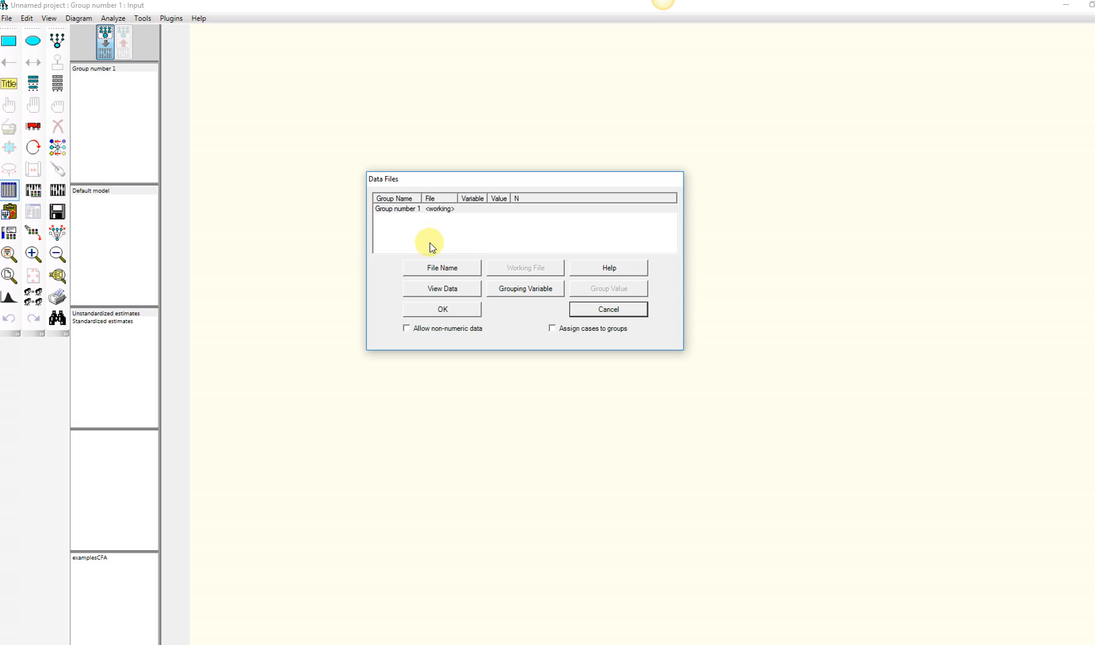
Select the SPSS file CFA example data as the data file for Group number 1.
left_click(468, 267)
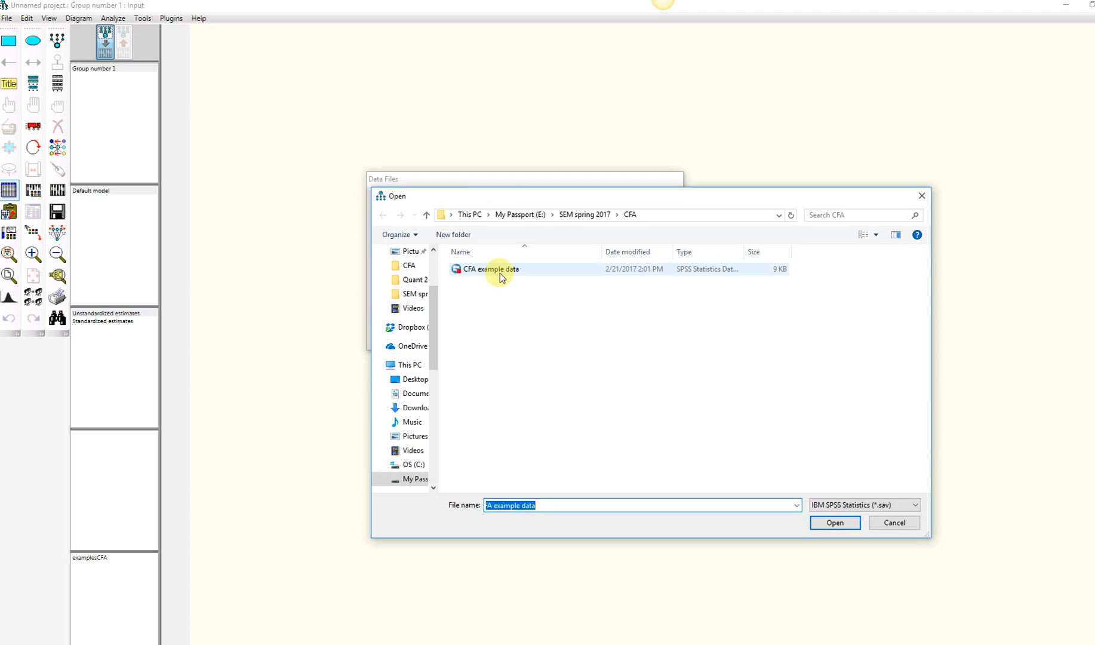
left_click(504, 273)
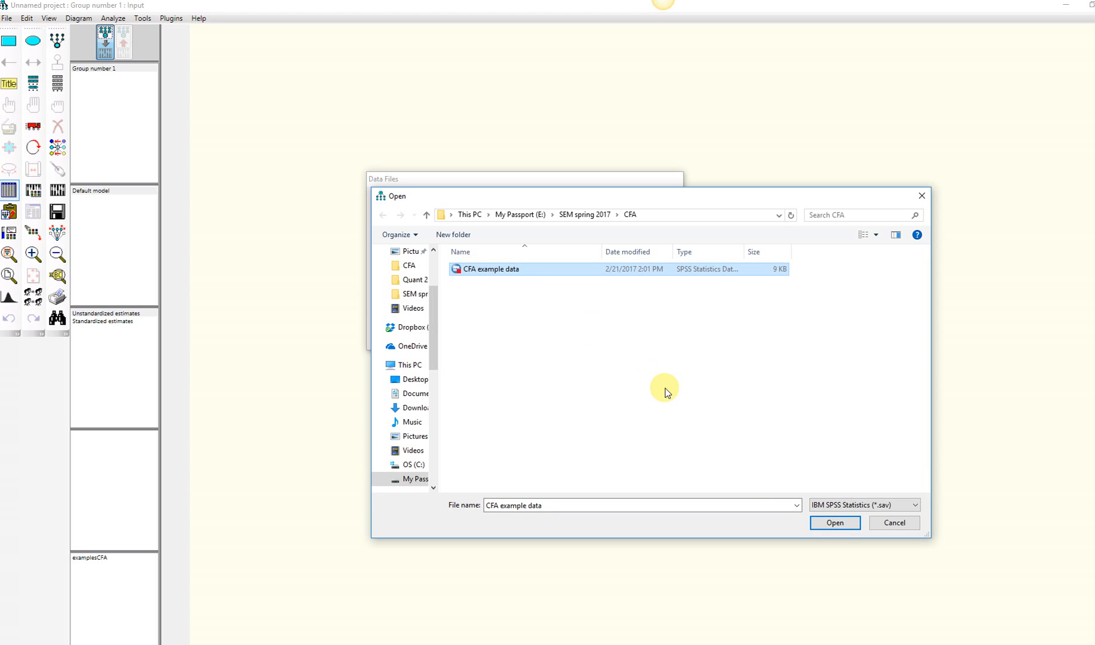
left_click(845, 524)
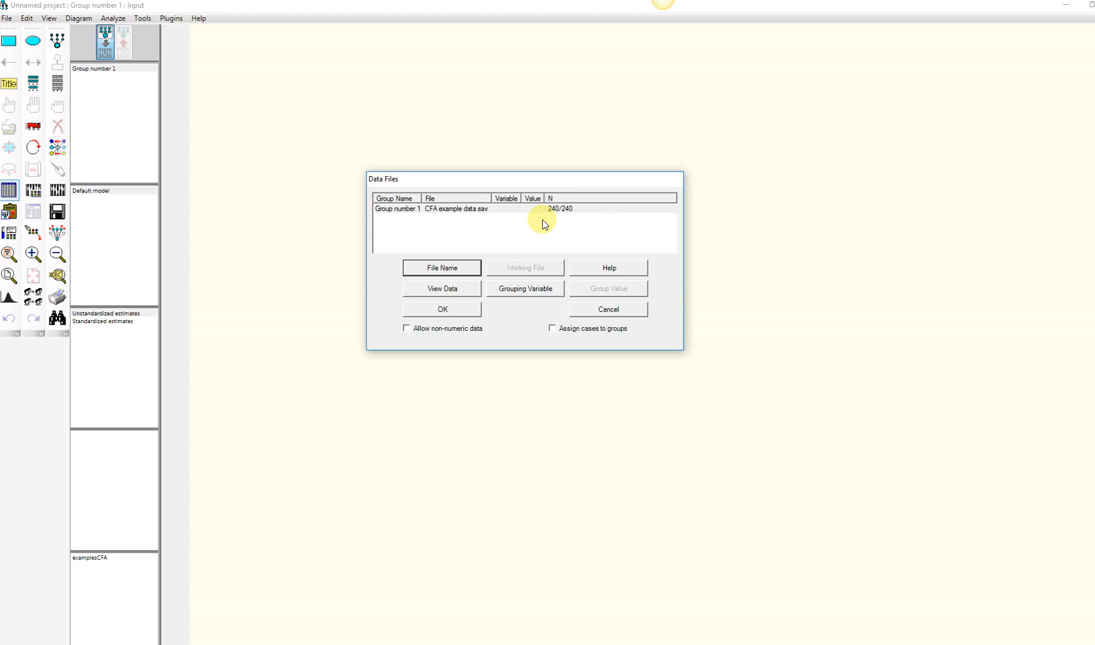
View the data in SPSS, examine the item columns prej1 to entit3, and return to Amos to accept the data file.
left_click(461, 292)
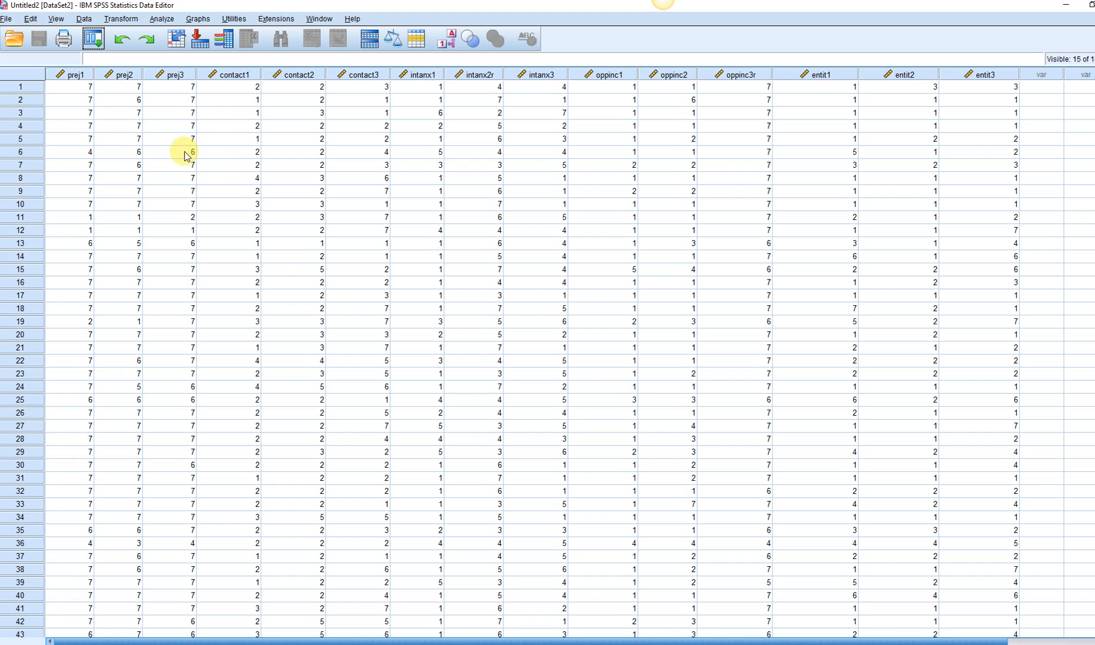
left_click_drag(83, 75, 765, 76)
left_click_drag(839, 76, 959, 77)
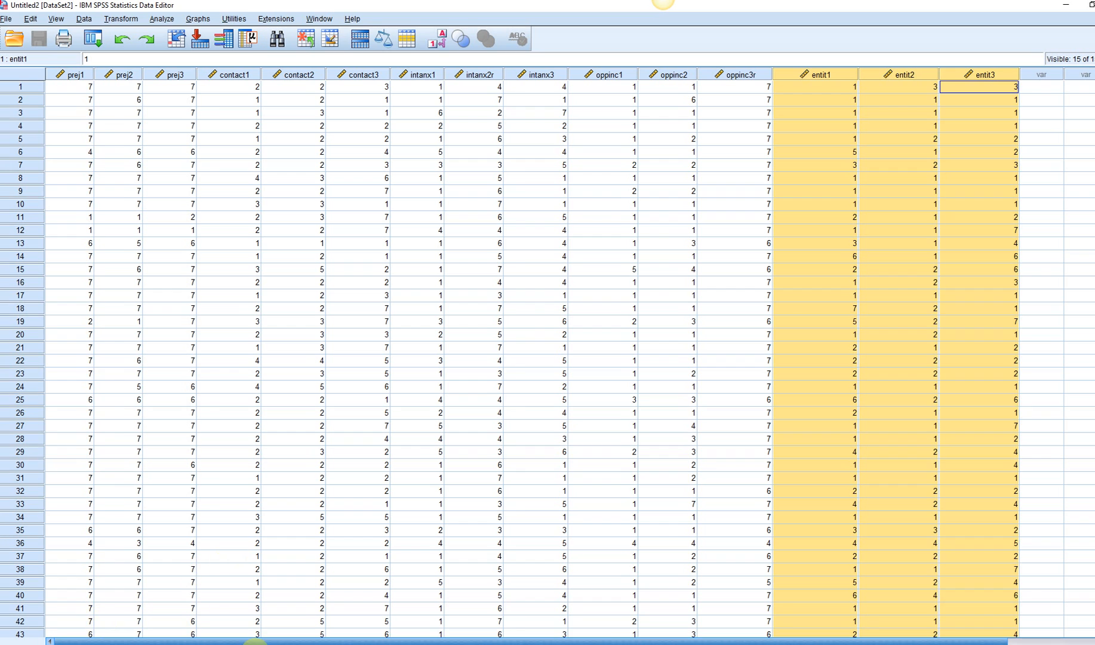
left_click(361, 644)
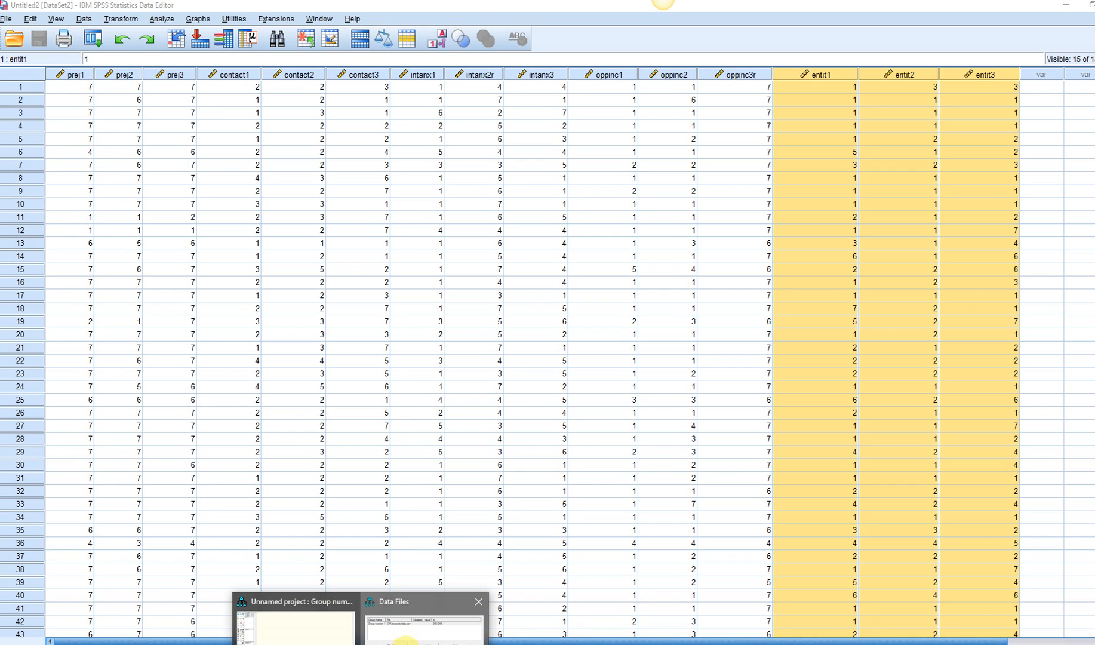
left_click(406, 644)
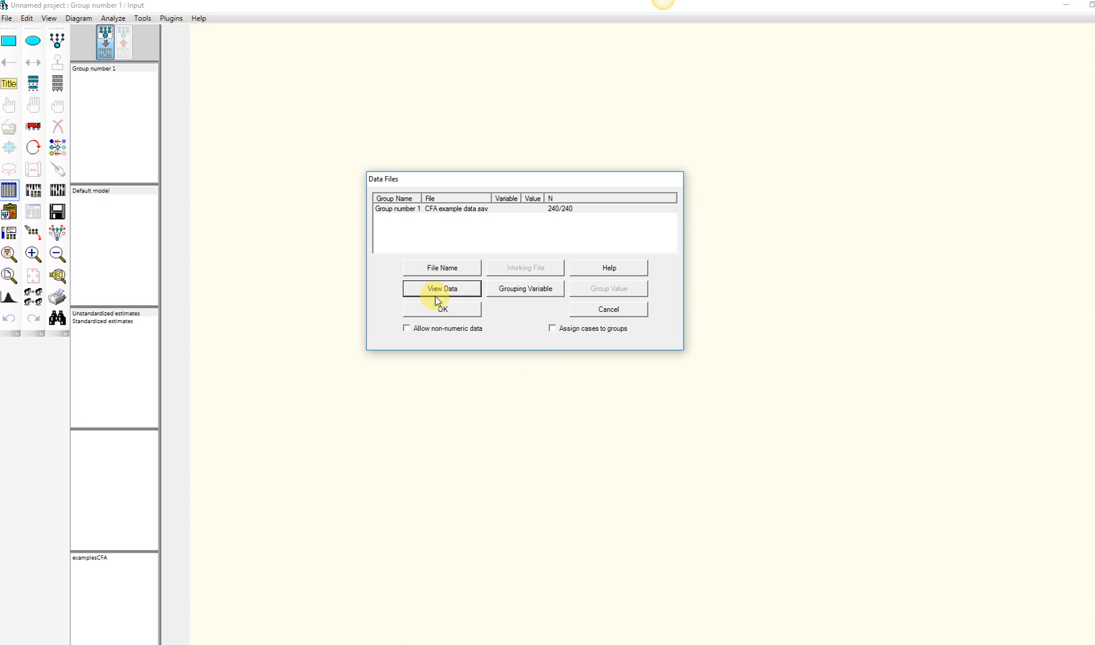
left_click(459, 310)
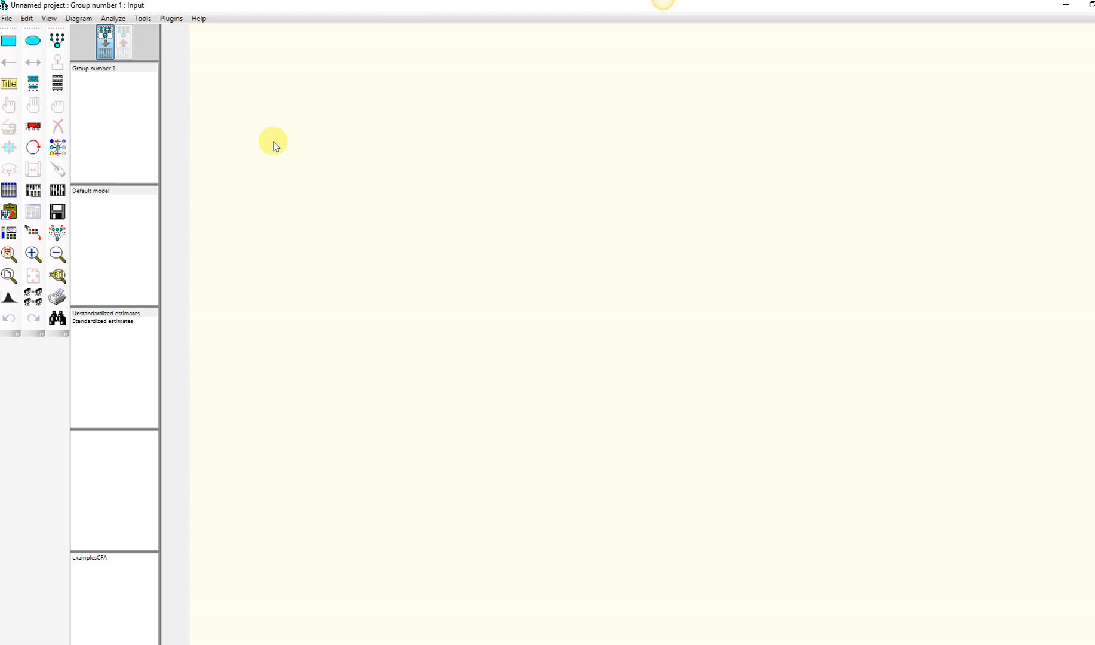
Review the full list of variables in the dataset, enlarging and moving its window, and close it.
left_click(62, 90)
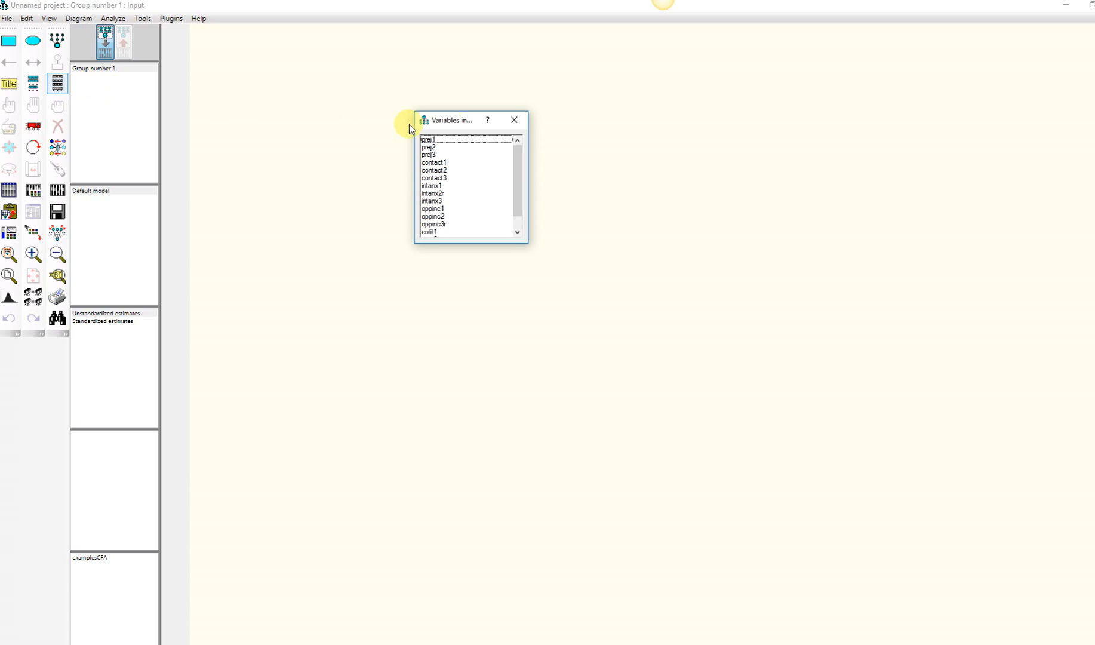
left_click_drag(461, 113, 295, 91)
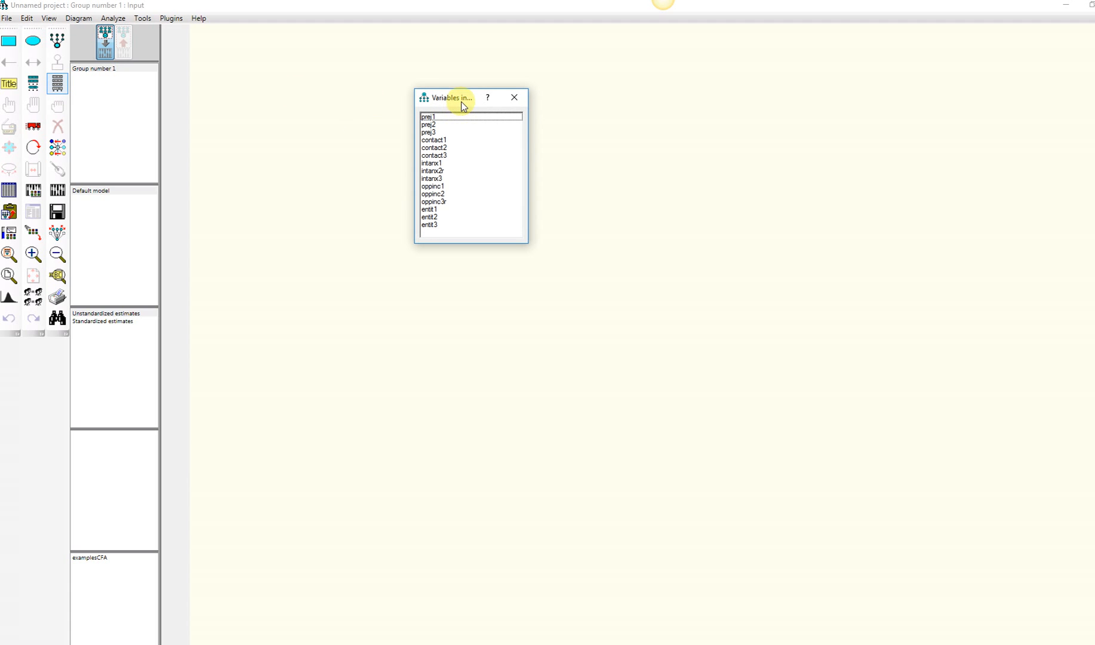
left_click_drag(462, 103, 275, 101)
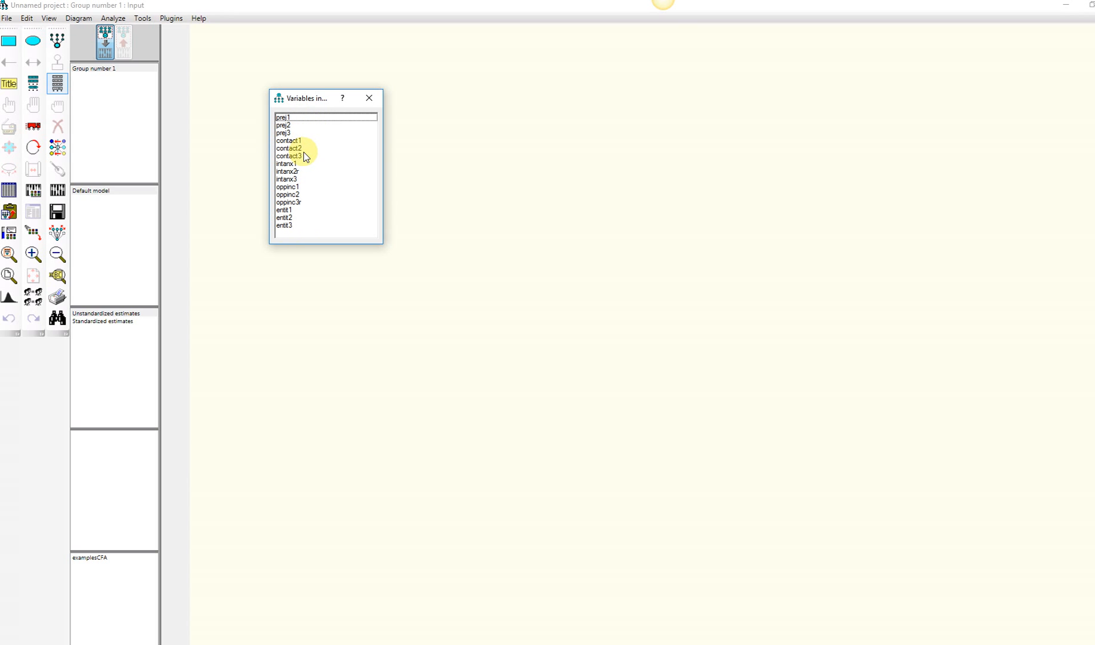
left_click(371, 99)
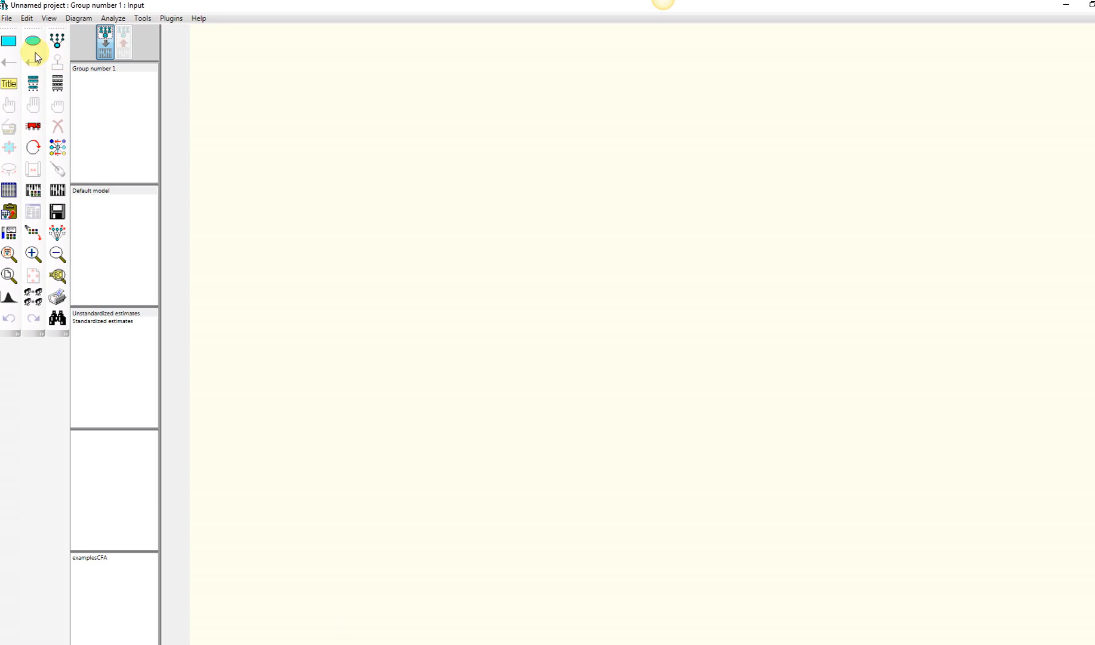
Draw one observed-variable rectangle near the canvas's upper left and add an error term rotated to its left side.
left_click(10, 46)
left_click_drag(282, 114, 332, 142)
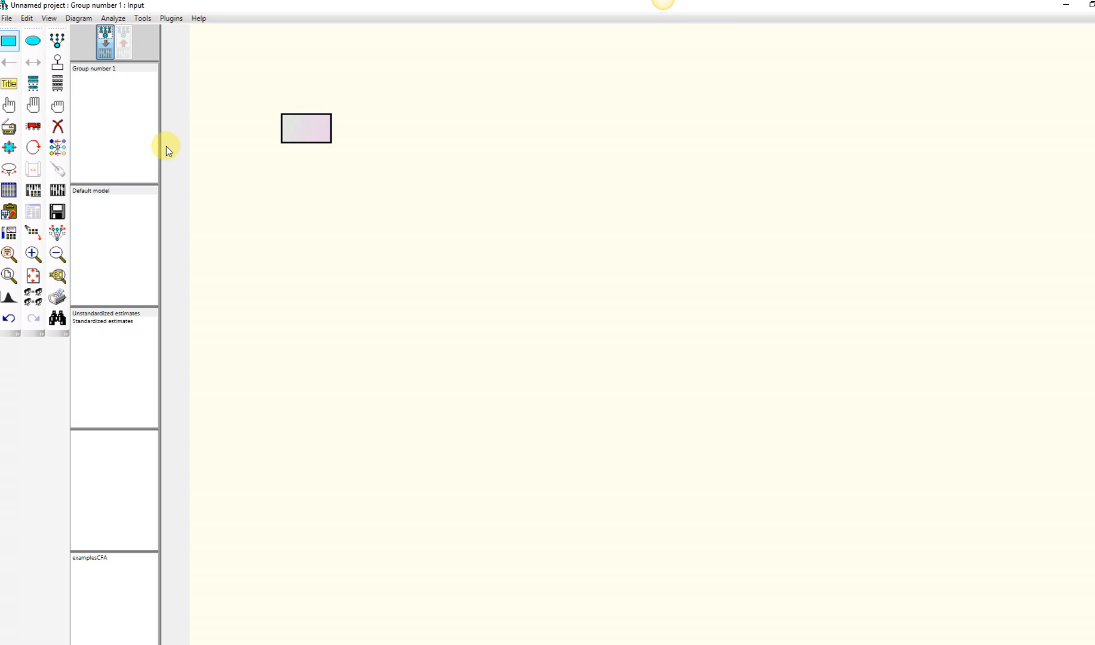
left_click(59, 64)
left_click(314, 123)
left_click(316, 124)
left_click(316, 124)
left_click(317, 125)
left_click(317, 124)
left_click(316, 125)
left_click(316, 124)
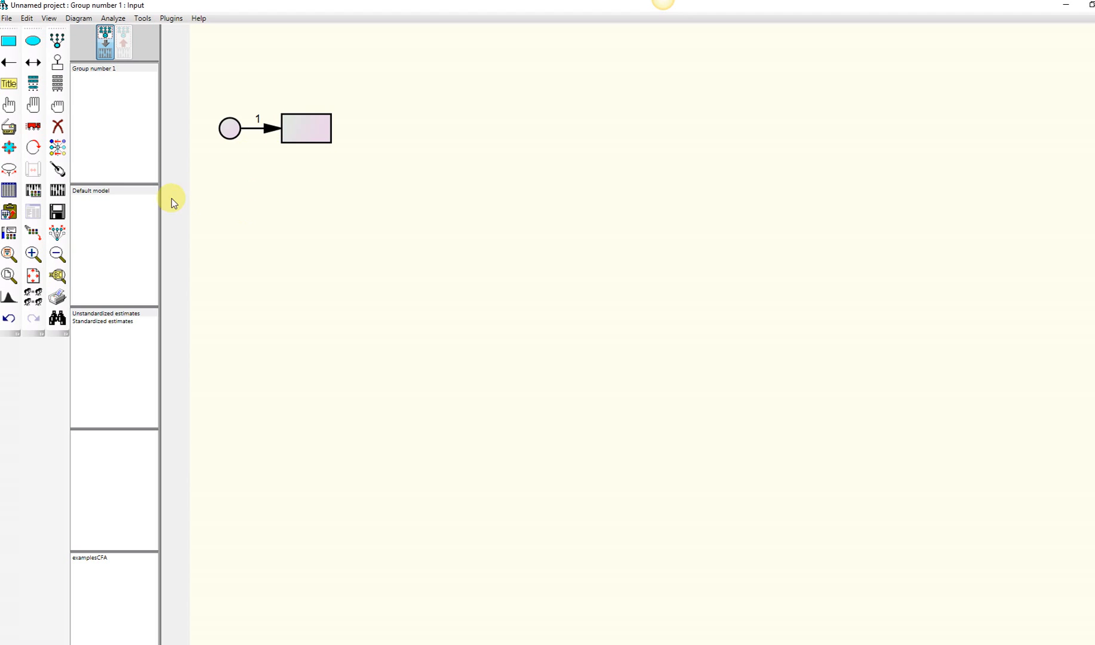
Duplicate the rectangle with its error term into a vertical column of twelve and a separate set of three at the canvas's lower right.
left_click(34, 106)
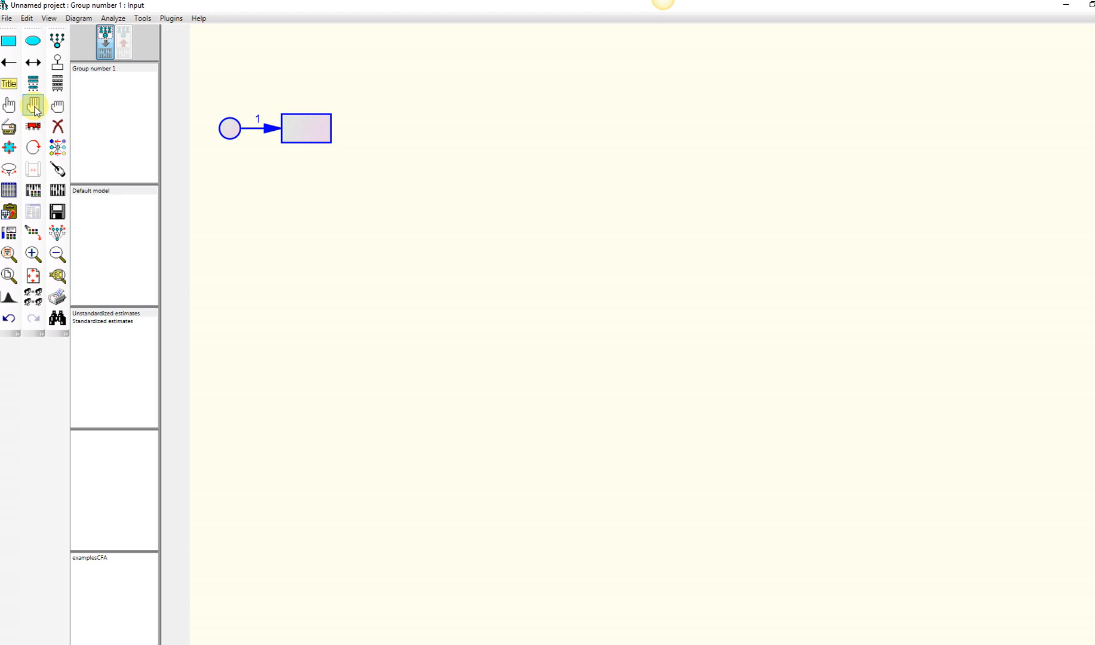
left_click(9, 129)
left_click_drag(304, 129, 303, 273)
left_click_drag(308, 270, 306, 449)
left_click_drag(306, 449, 304, 517)
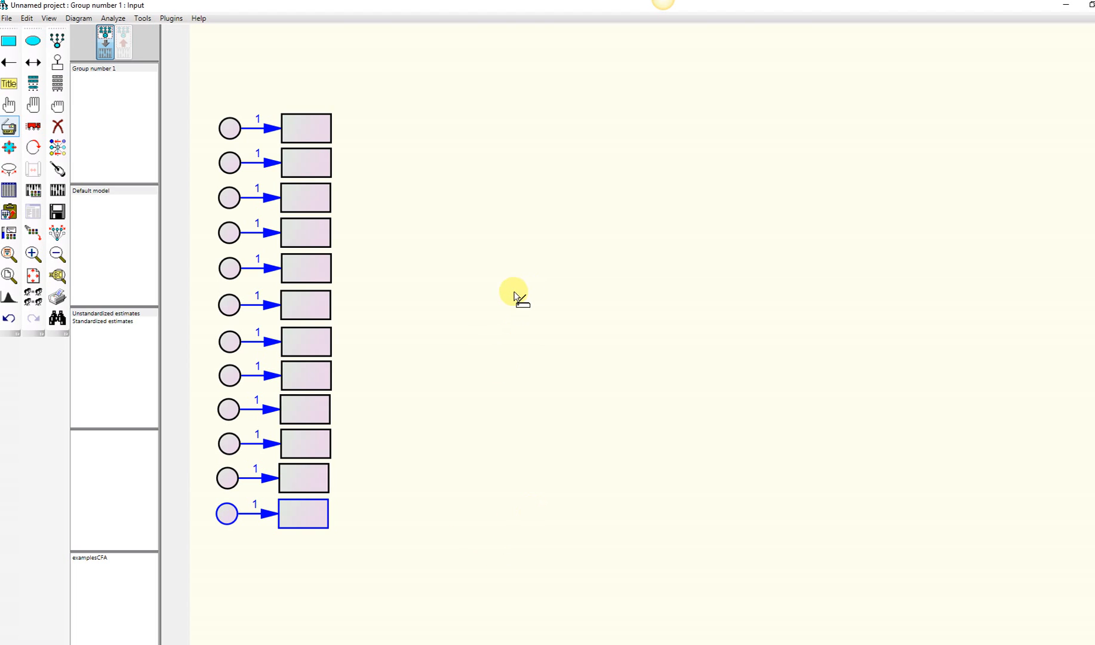
mouse_move(309, 517)
left_mouse_down()
mouse_move(797, 468)
mouse_move(875, 401)
mouse_move(899, 412)
mouse_move(875, 412)
mouse_move(872, 496)
left_mouse_up()
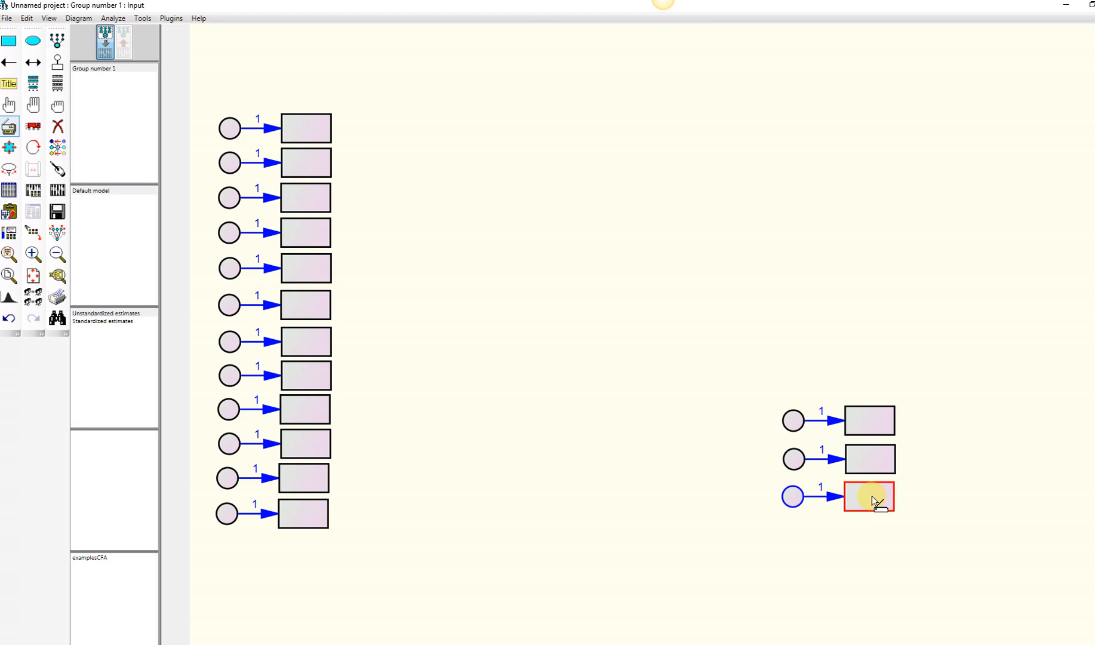
left_click(56, 125)
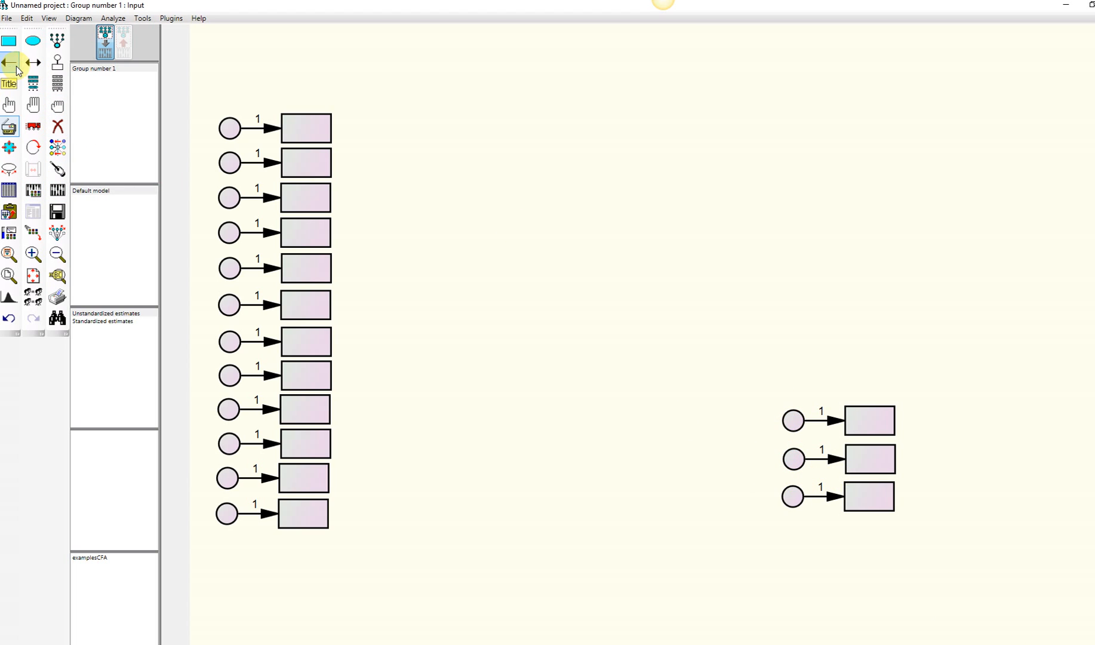
Rotate the error terms of the three separate rectangles to their right sides.
left_click(59, 63)
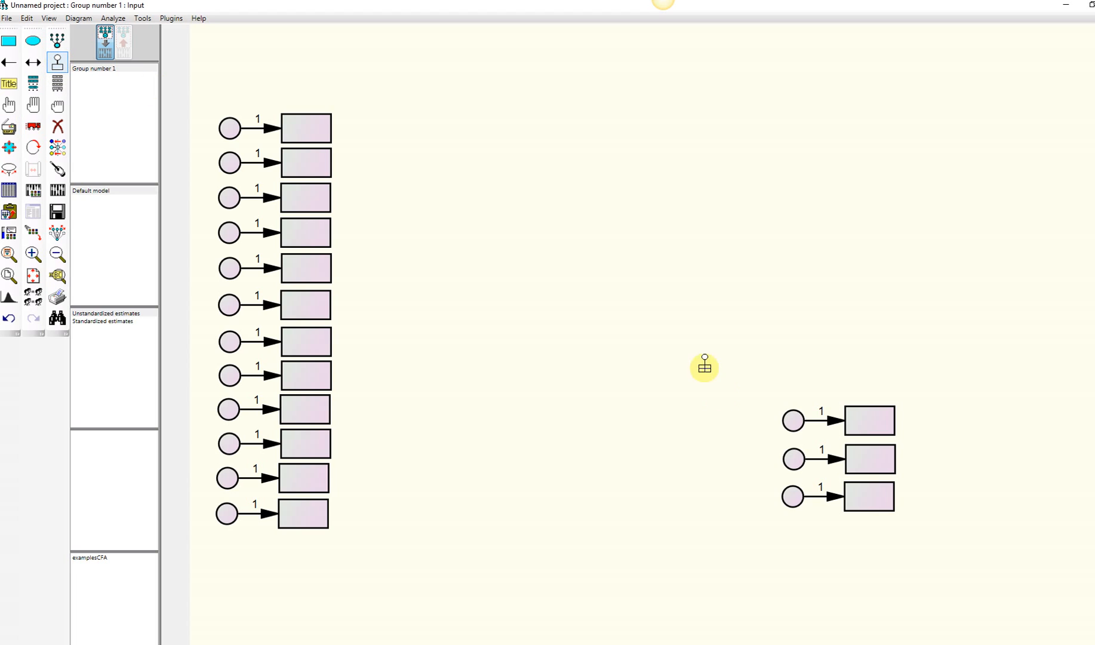
left_click(865, 423)
left_click(865, 423)
left_click(865, 423)
left_click(865, 423)
left_click(868, 459)
left_click(867, 459)
left_click(867, 458)
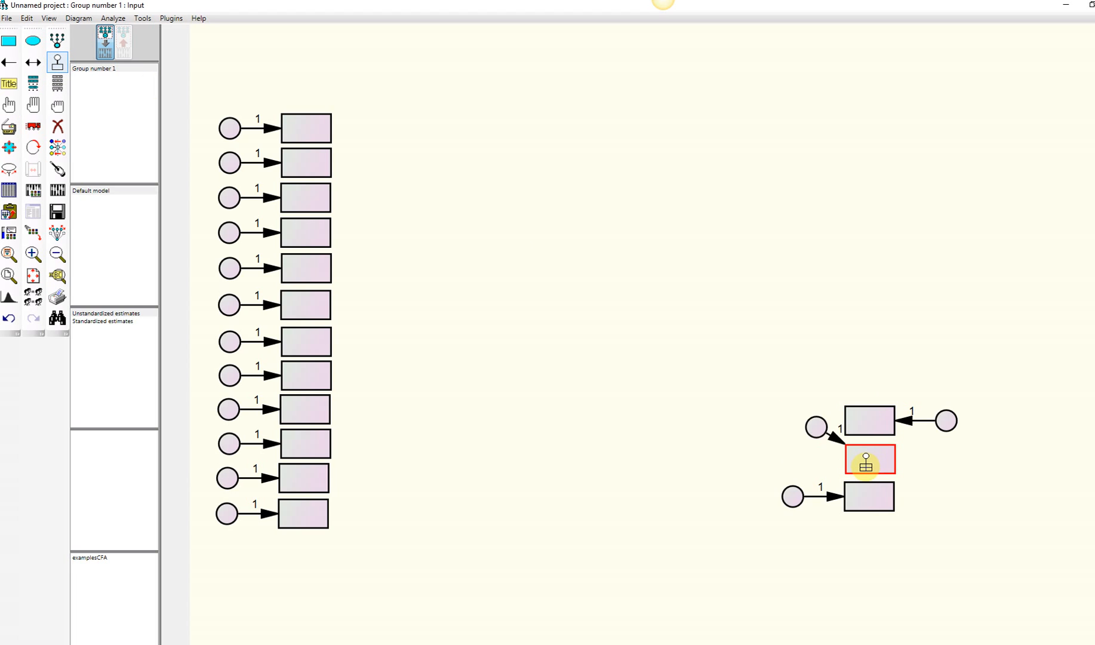
left_click(867, 459)
left_click(876, 504)
left_click(876, 505)
left_click(876, 505)
left_click(876, 505)
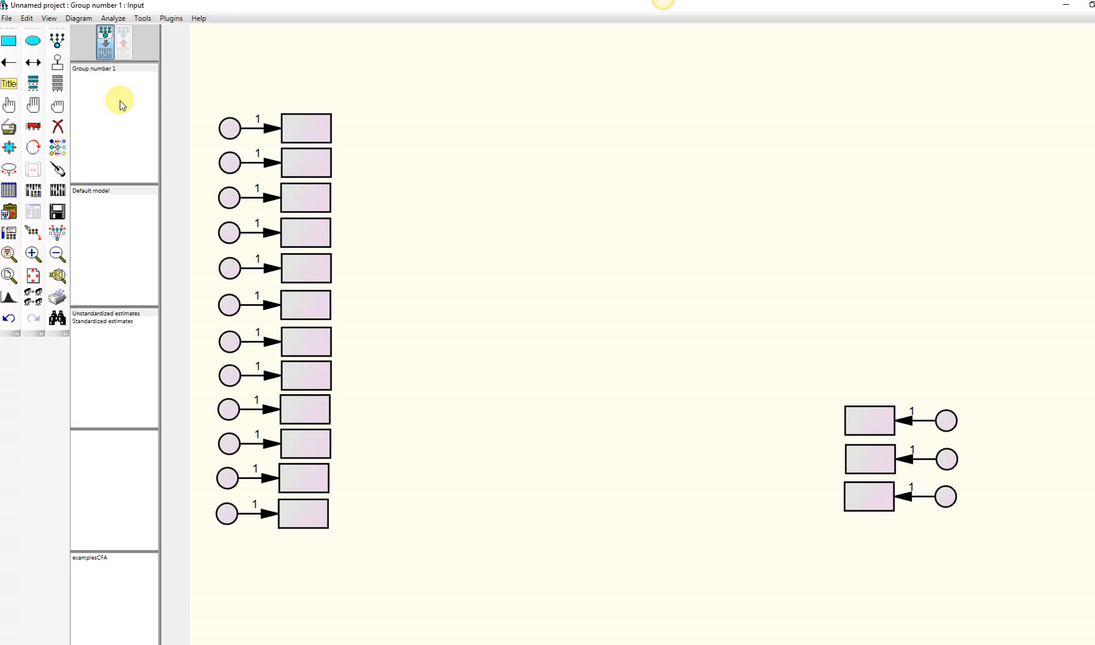
Assign the dataset variables prej1 through oppinc3r, in list order from top to bottom, to the column of twelve rectangles.
left_click(58, 86)
left_click_drag(318, 102, 305, 128)
left_click_drag(567, 154, 307, 163)
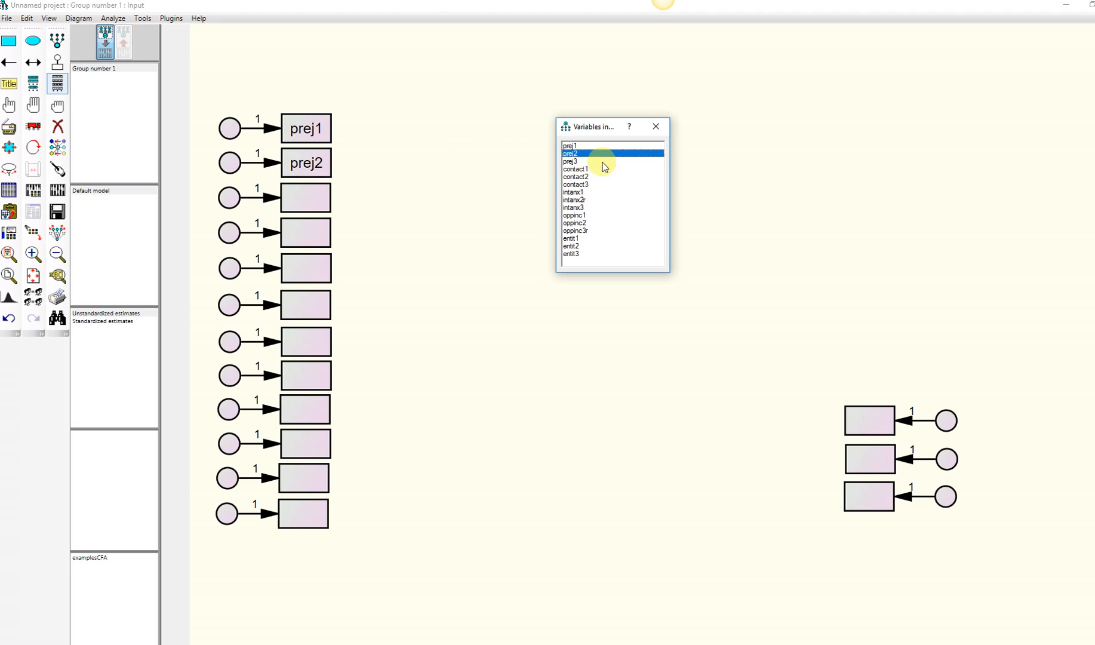
left_click_drag(570, 161, 311, 235)
left_click_drag(585, 179, 318, 262)
left_click_drag(578, 185, 321, 305)
left_click_drag(574, 192, 327, 340)
left_click_drag(573, 199, 309, 374)
left_click_drag(574, 207, 305, 412)
left_click_drag(573, 215, 299, 453)
left_click_drag(574, 223, 306, 475)
left_click_drag(575, 230, 301, 511)
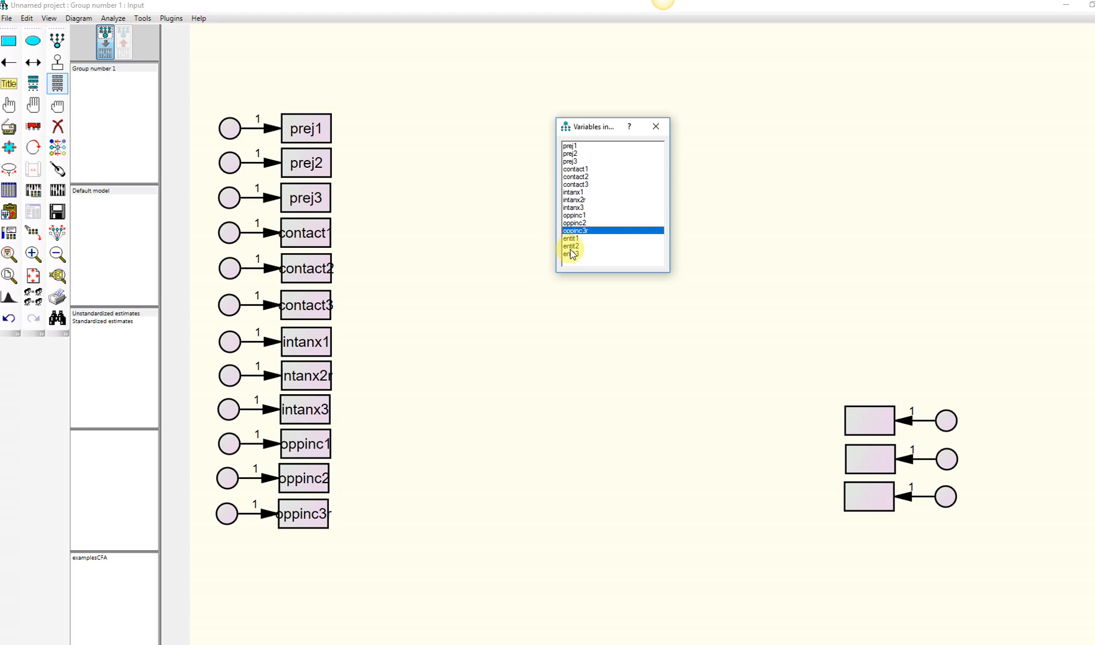
Assign entit1, entit2 and entit3 to the three separate rectangles from top to bottom and close the variable list.
left_click_drag(570, 238, 842, 399)
left_click_drag(570, 245, 872, 457)
left_click_drag(568, 254, 869, 495)
left_click(656, 126)
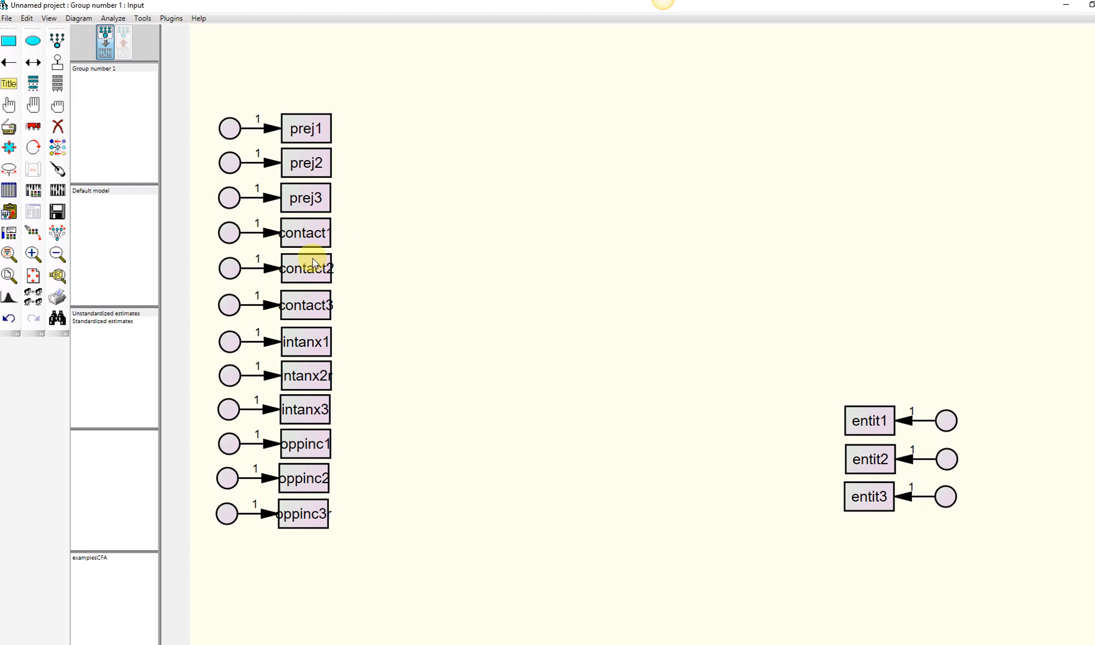
Set the font size of the contact1 variable to 13 in its object properties.
right_click(316, 230)
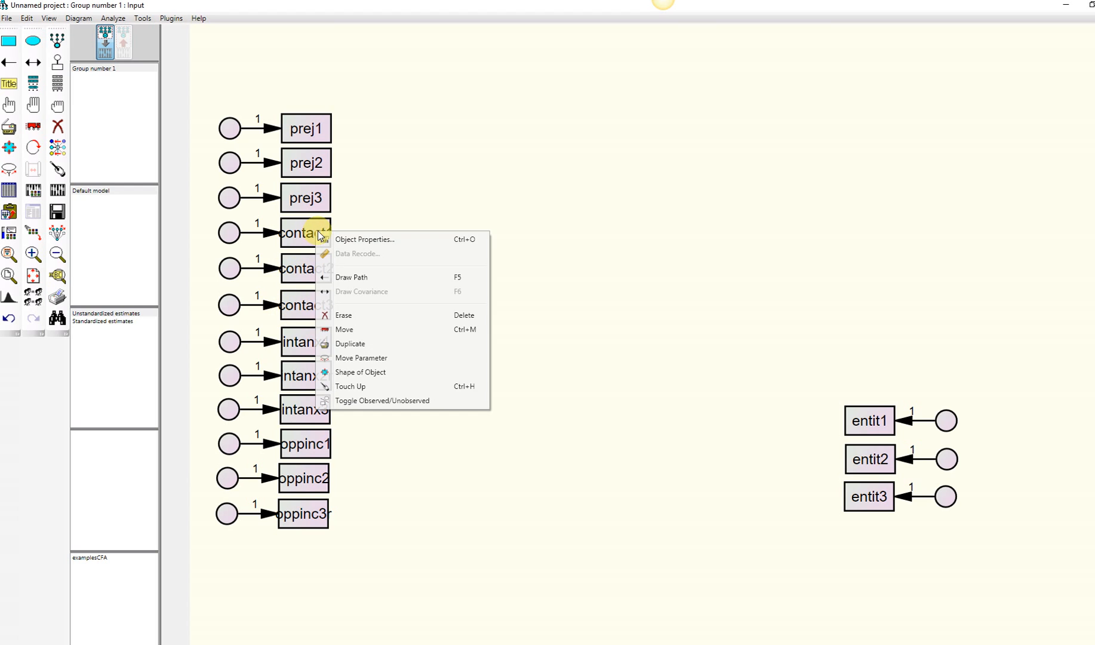
left_click(353, 237)
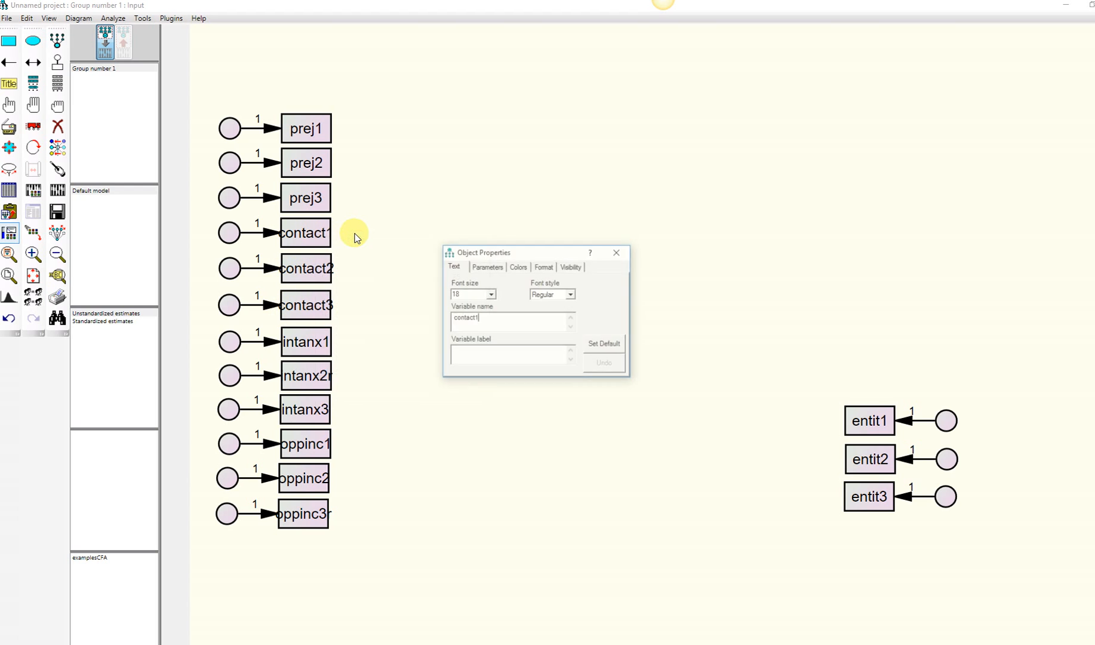
double_click(487, 320)
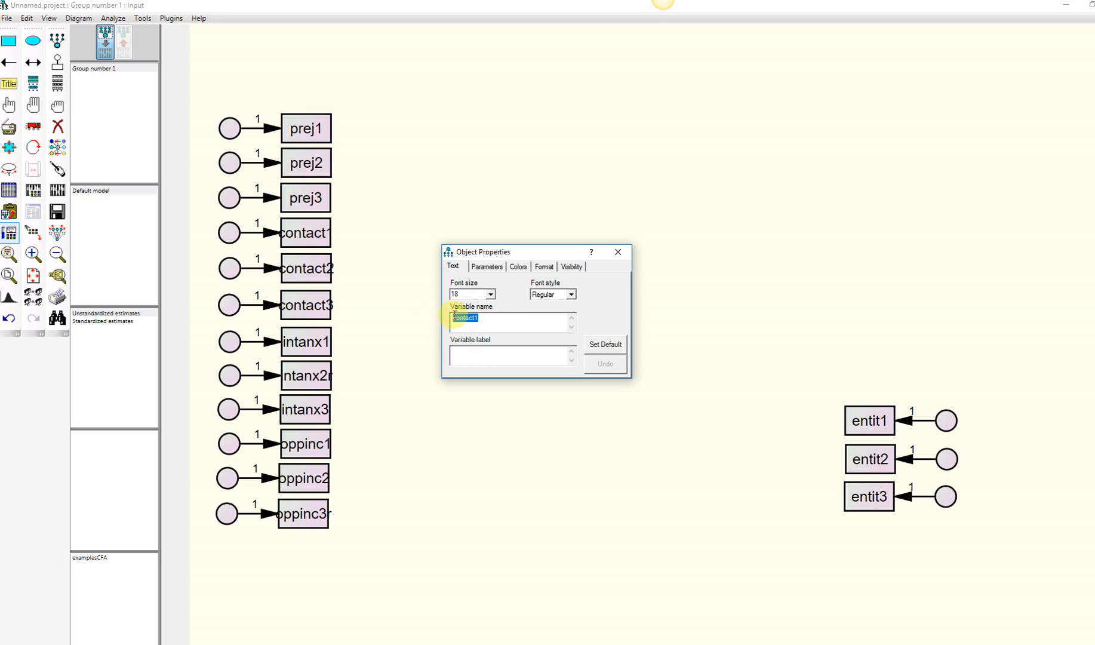
left_click(490, 295)
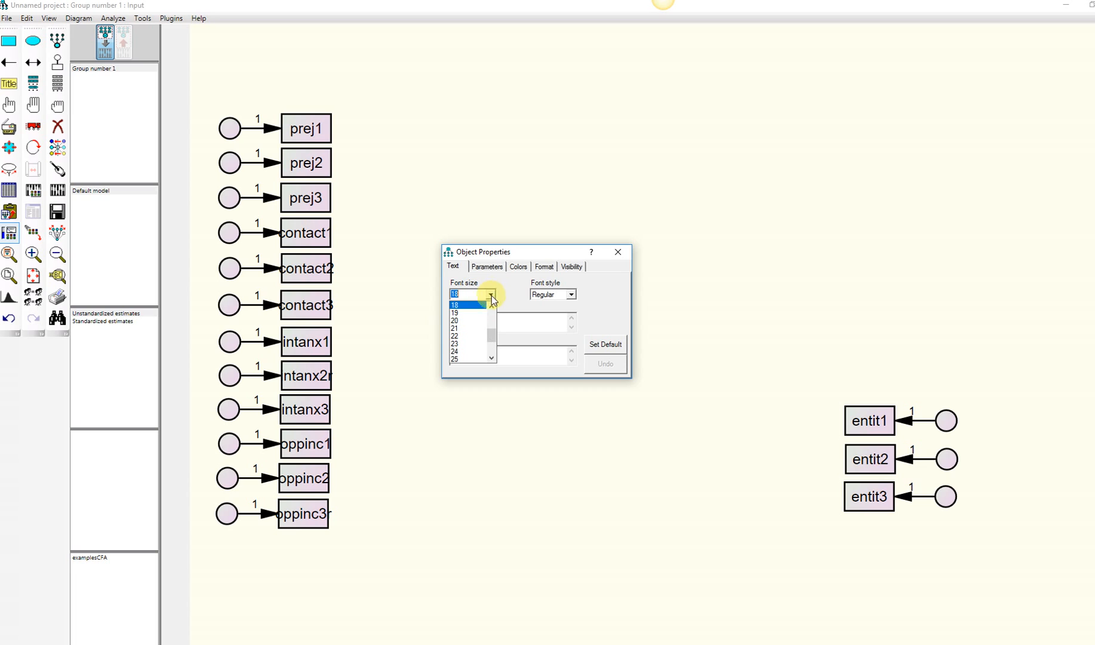
scroll(457, 316, "up", 2)
left_click(466, 313)
left_click(490, 294)
left_click(457, 321)
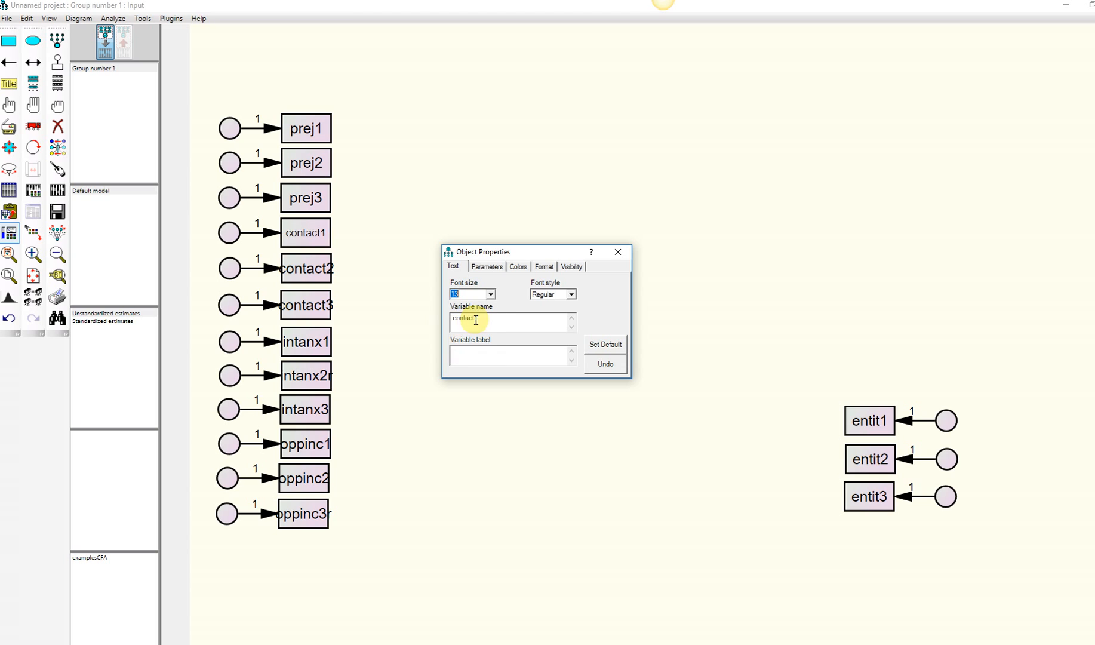
Set the font size of the contact2 variable to 13 and close the object properties.
left_click(316, 268)
left_click_drag(481, 321, 440, 320)
left_click(489, 294)
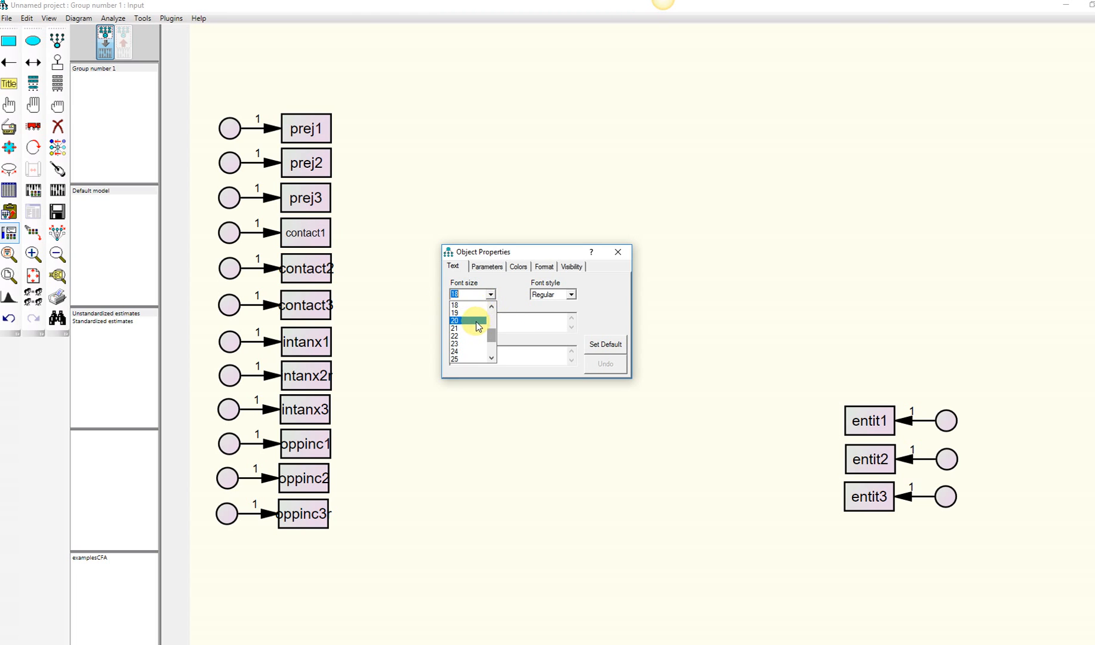
scroll(469, 328, "up", 3)
left_click(465, 336)
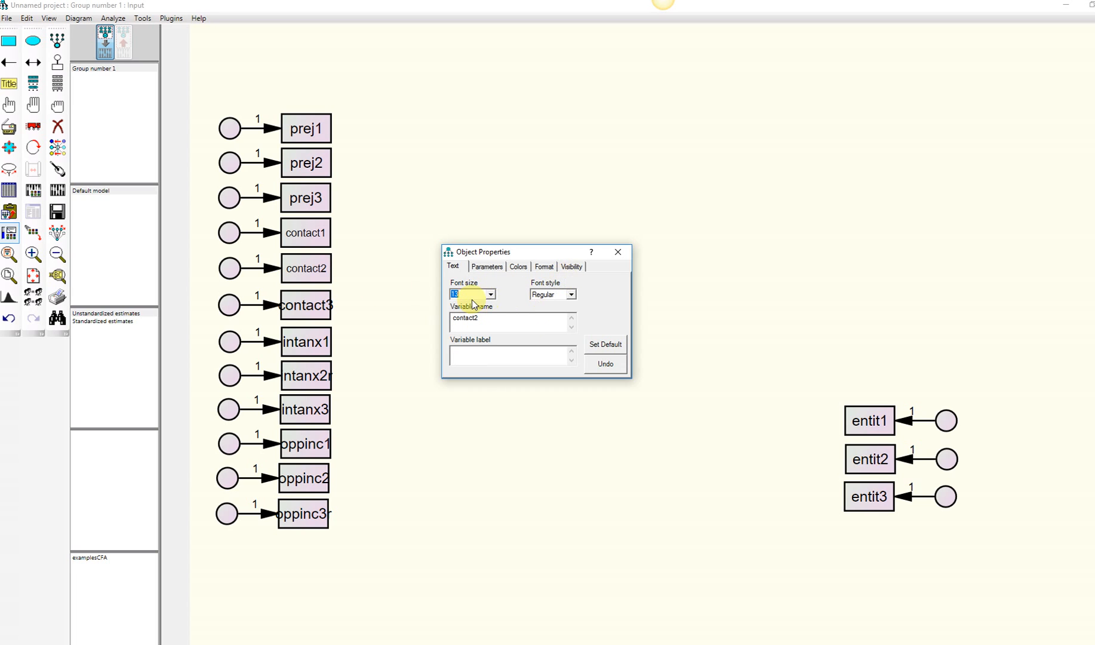
left_click(619, 253)
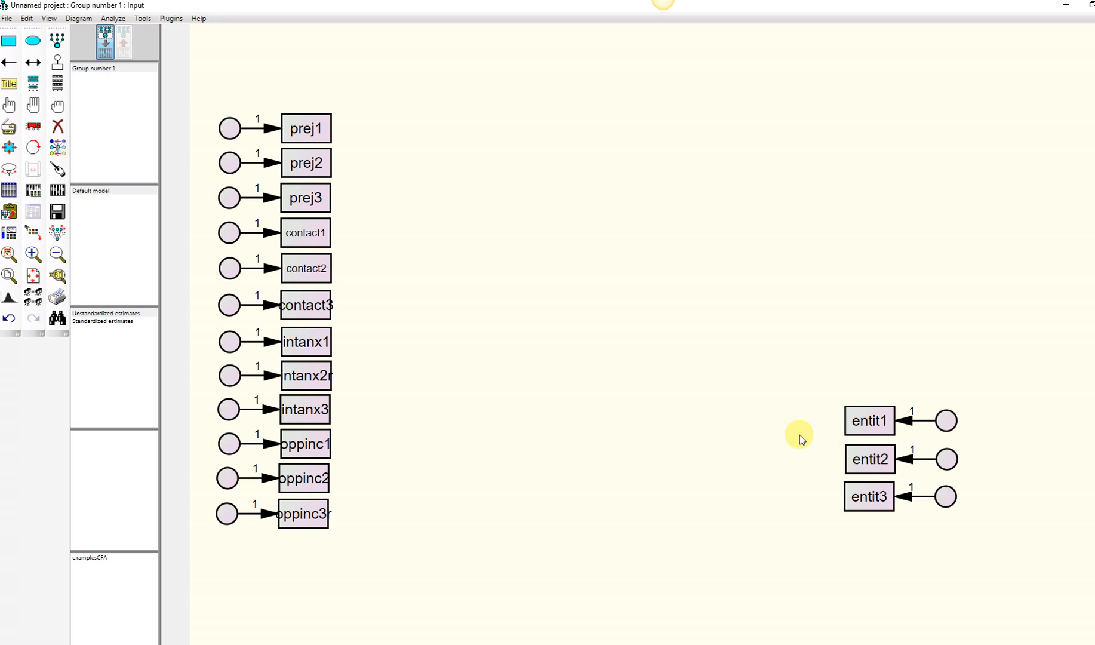
Give contact3 the variable label cont3 and contact2 the variable label cont2.
right_click(316, 306)
left_click(355, 313)
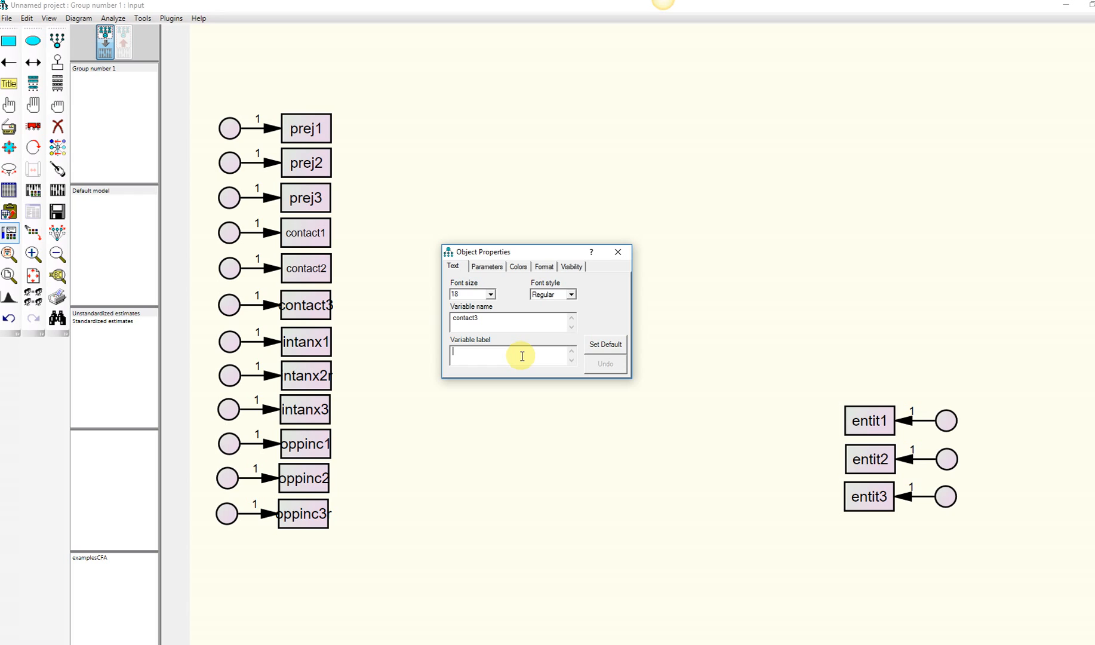
type("cont3")
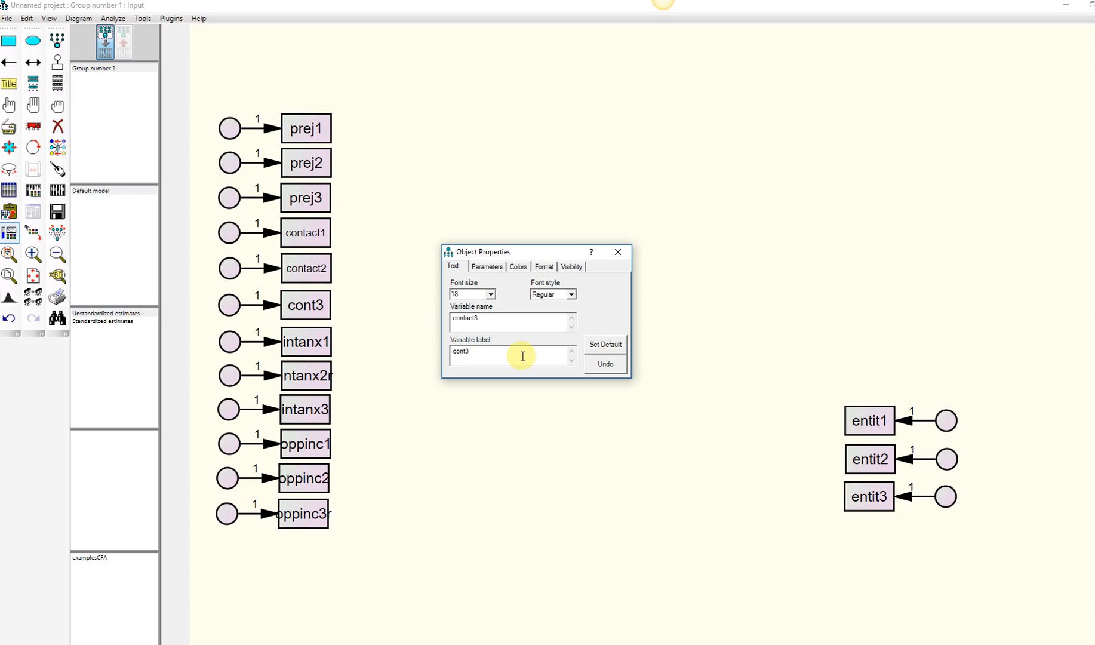
left_click(307, 271)
left_click(455, 351)
type("c")
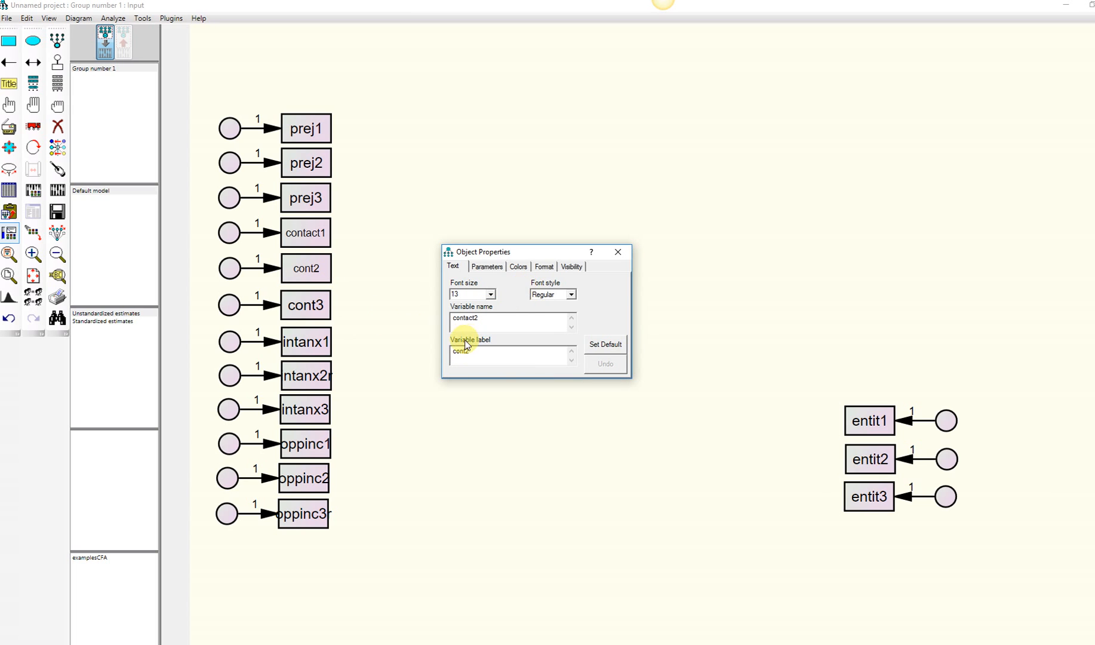
Close the indicator's properties and name the error terms of prej1, prej2 and prej3 u1, u2 and u3.
left_click(618, 252)
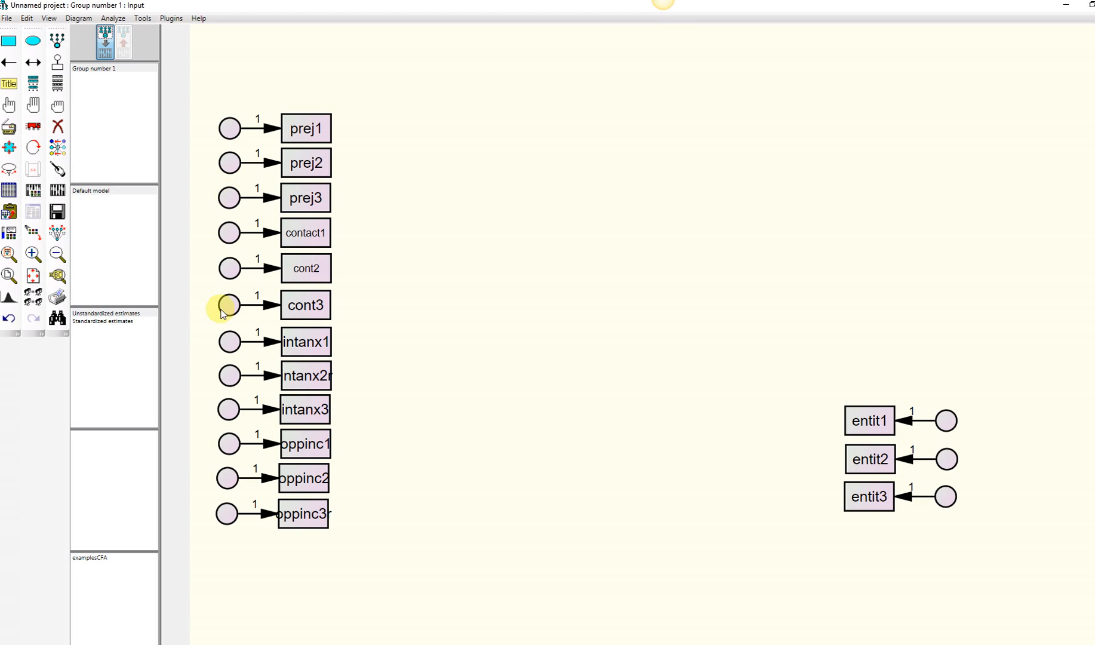
right_click(230, 128)
left_click(274, 139)
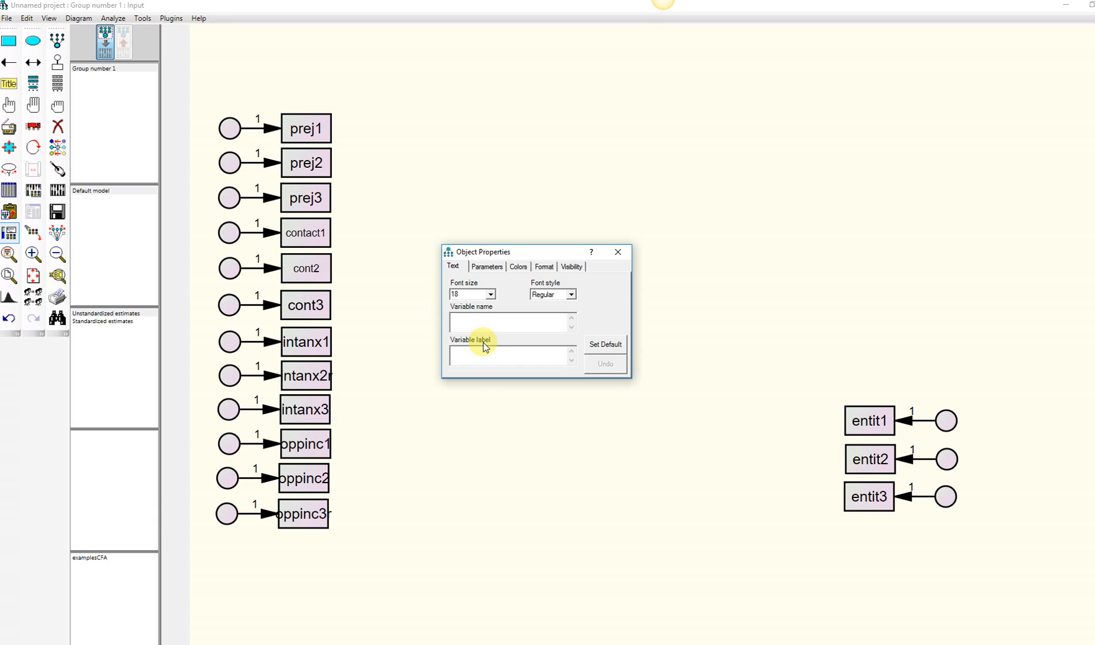
type("u")
left_click(230, 162)
type("u")
left_click(229, 199)
type("uy3")
key("BackSpace")
key("BackSpace")
type("3")
Name the error terms of contact1, cont2 and cont3 u4, u5 and u6.
left_click(229, 230)
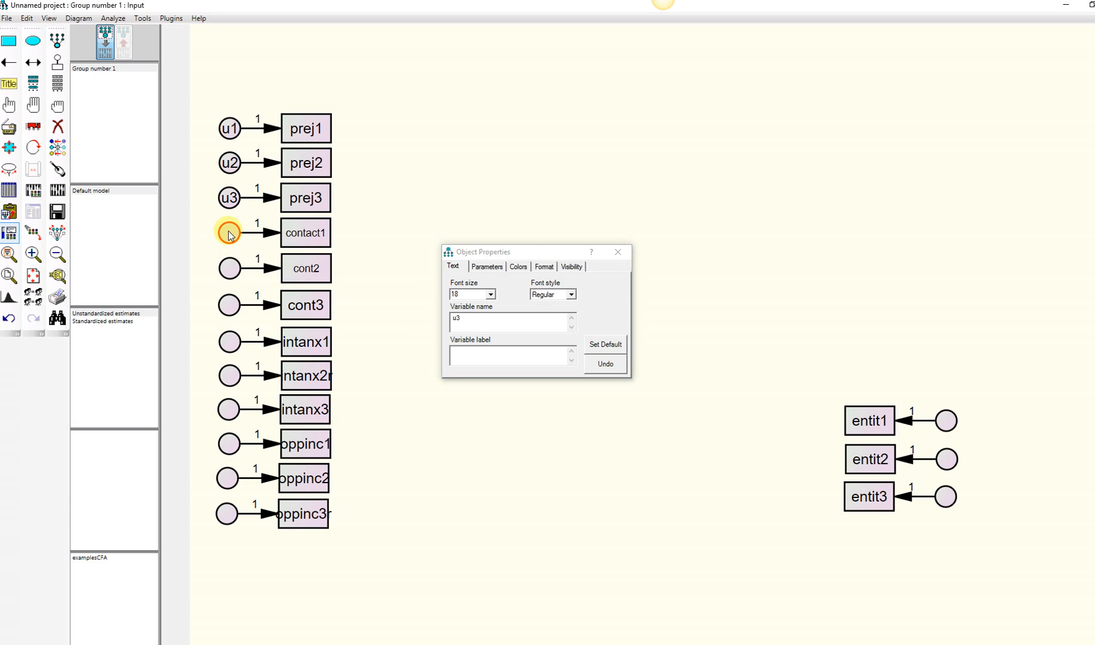
type("u4")
left_click(230, 269)
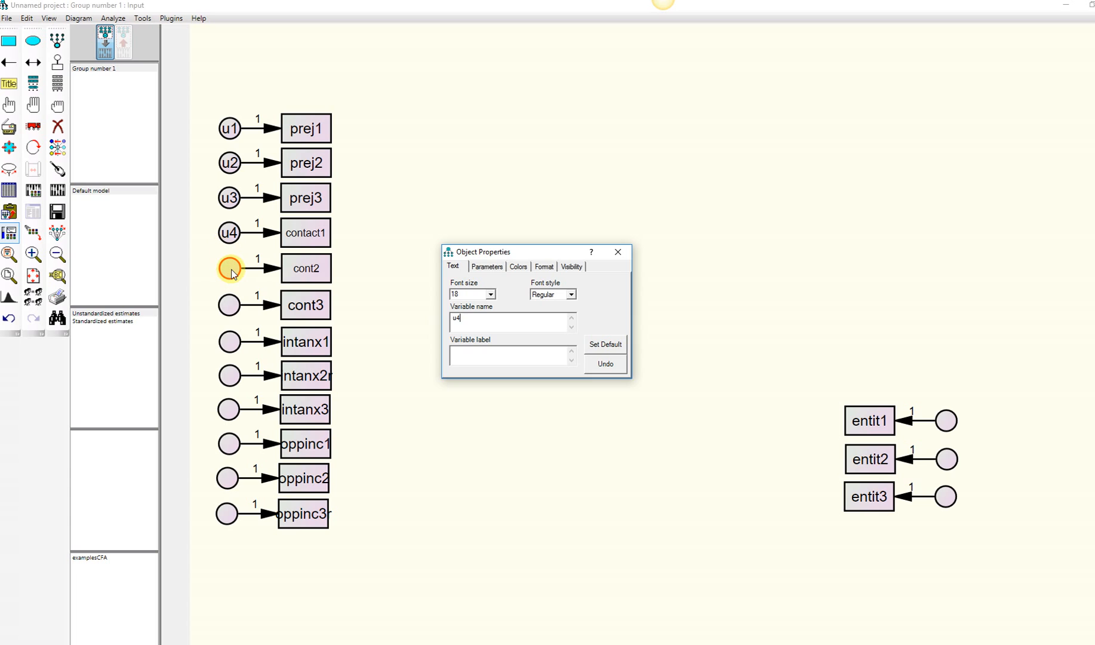
type("u5")
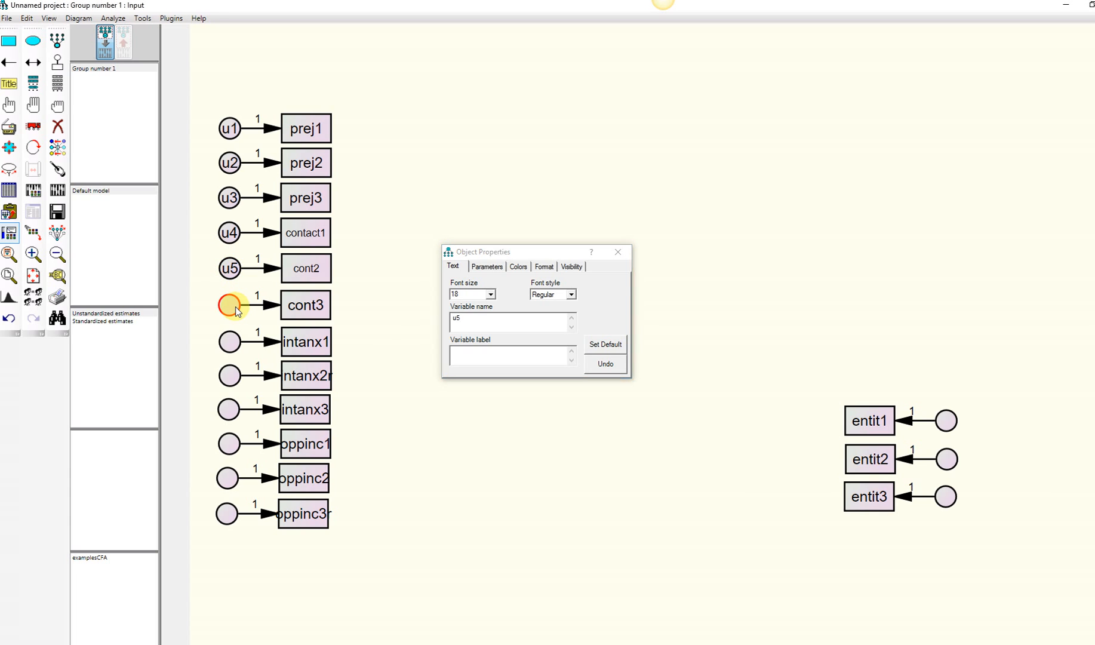
type("u6")
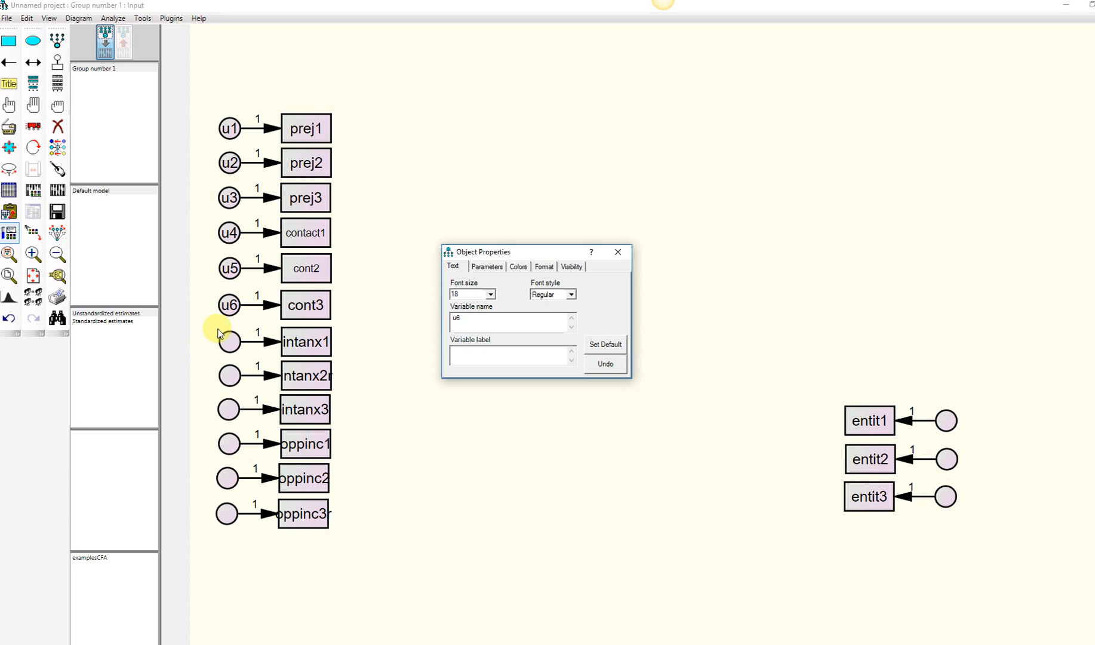
Name the intanx and oppinc error terms u7 to u12 and the entit error terms u13 to u15, from top to bottom.
type("u7")
left_click(235, 378)
type("u8")
left_click(230, 448)
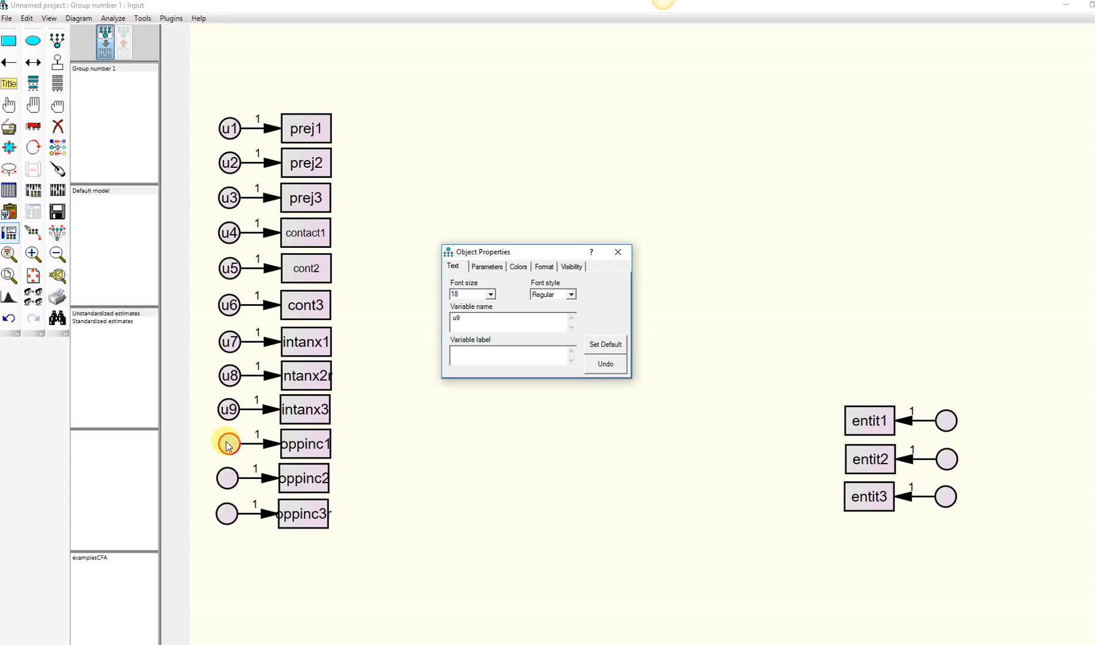
type("u10")
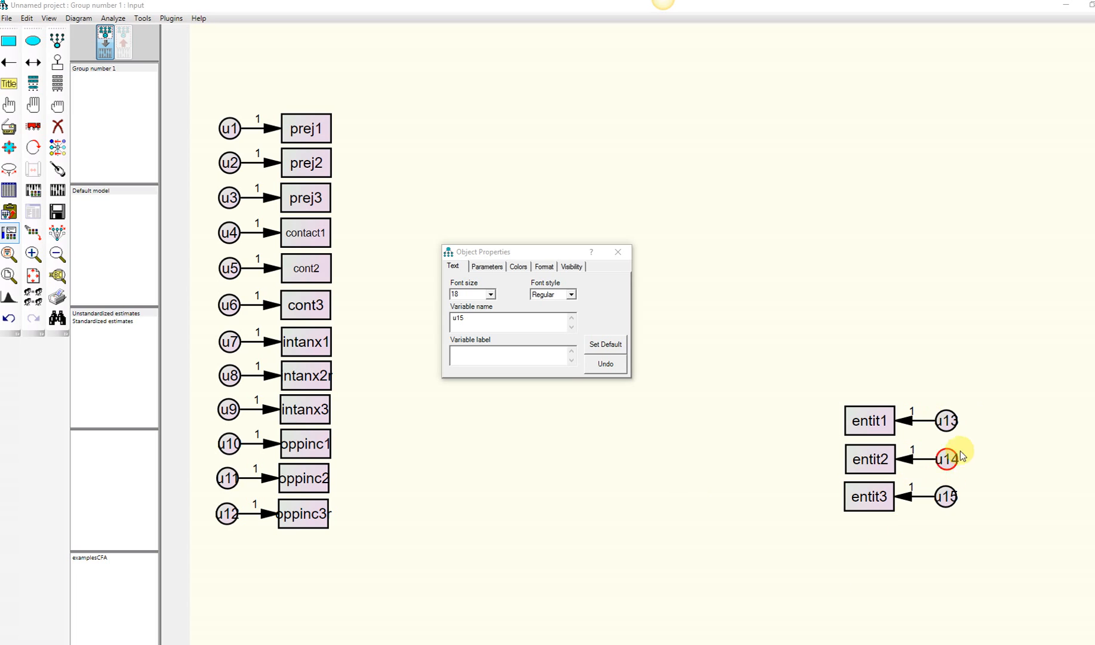
left_click(618, 252)
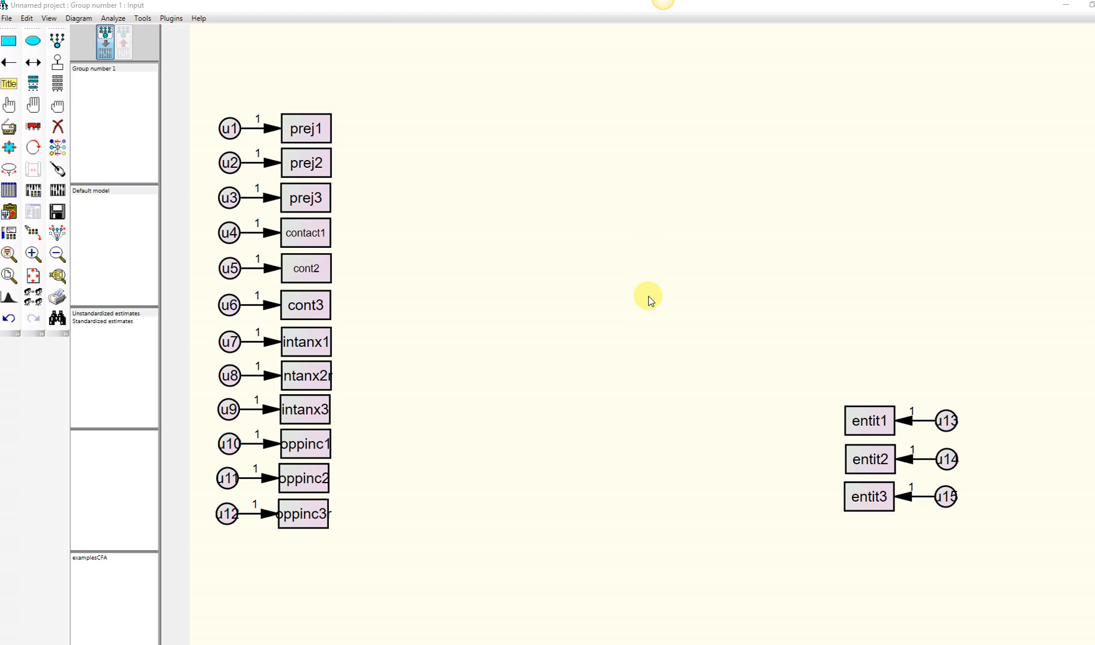
Set the font size of error term u14 to 14 and close its object properties.
right_click(956, 460)
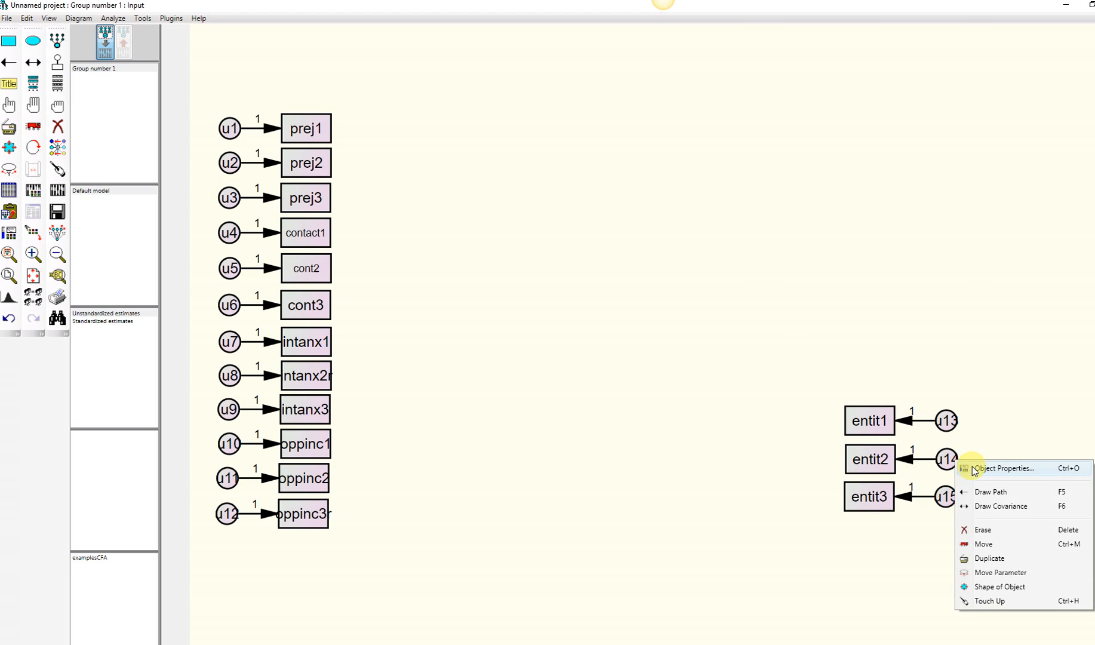
left_click(972, 467)
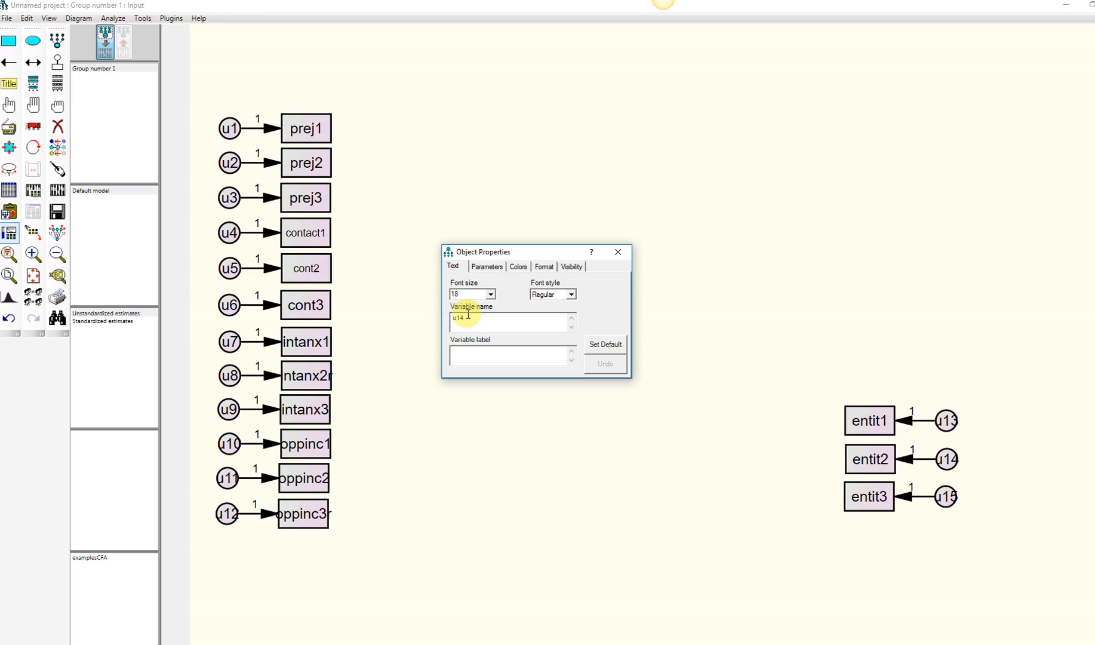
left_click_drag(483, 315, 433, 310)
left_click(495, 295)
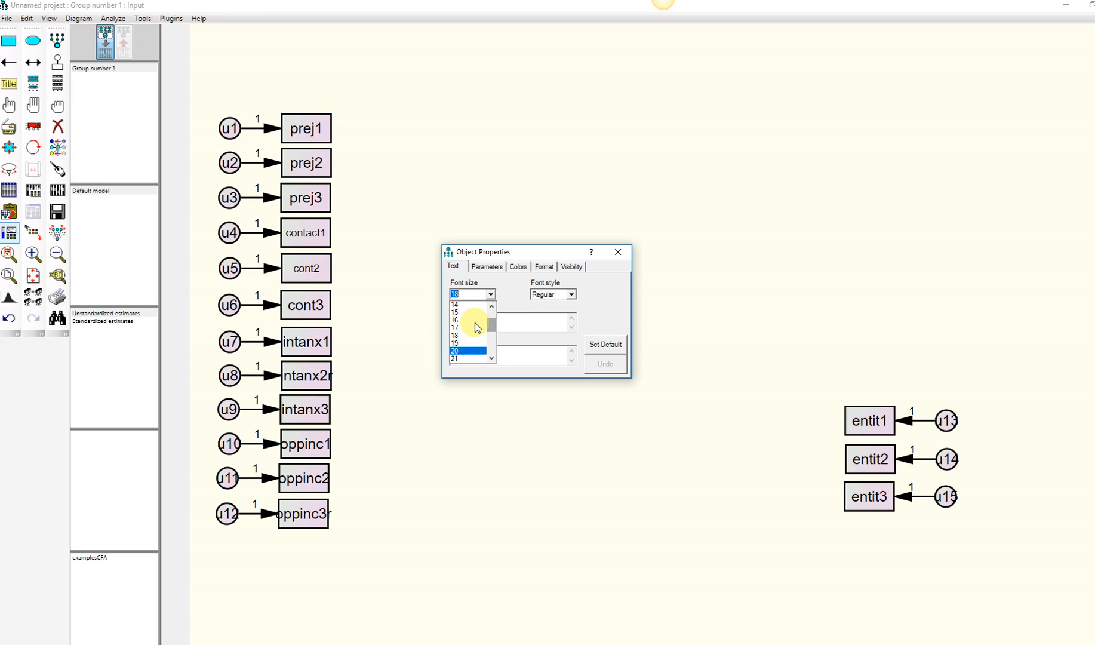
left_click(471, 324)
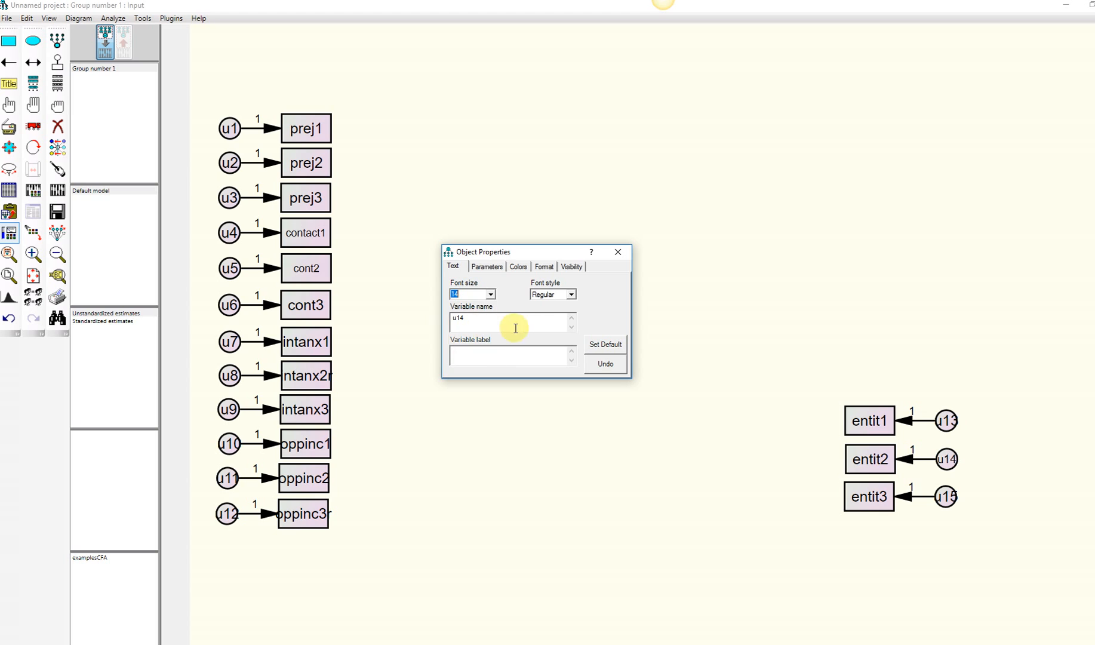
left_click(619, 251)
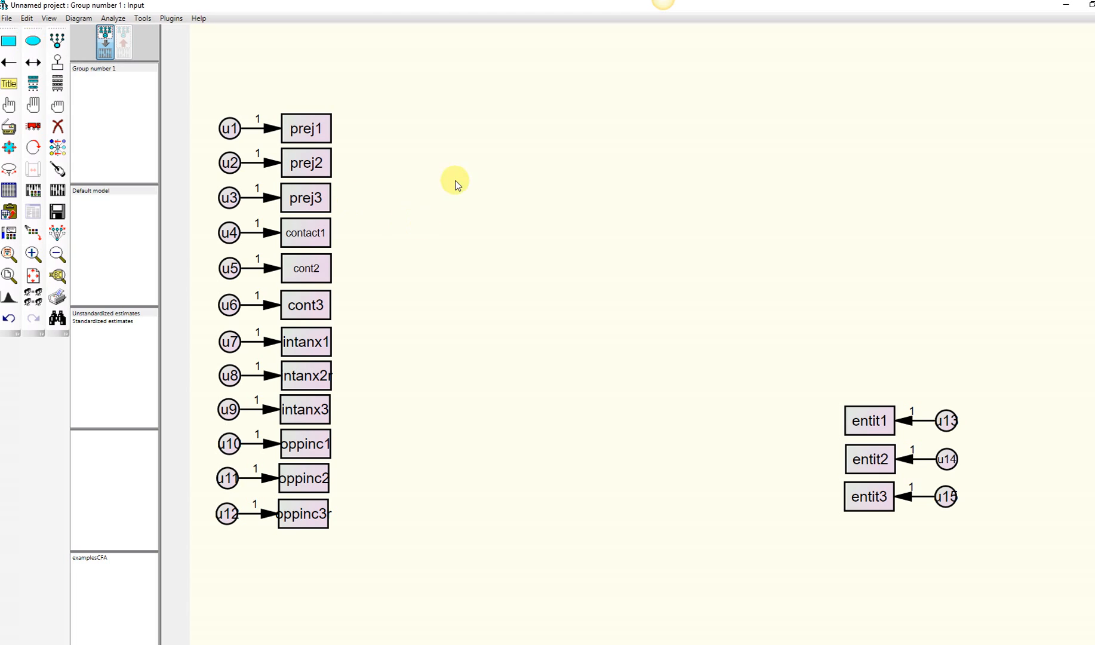
Draw a latent variable ellipse beside the prej indicators and duplicate it for the contact, intanx, oppinc and entit indicator groups.
left_click(34, 42)
mouse_move(491, 186)
left_mouse_down()
mouse_move(523, 189)
mouse_move(501, 281)
mouse_move(500, 380)
left_mouse_up()
left_click(9, 126)
left_click_drag(484, 471, 710, 455)
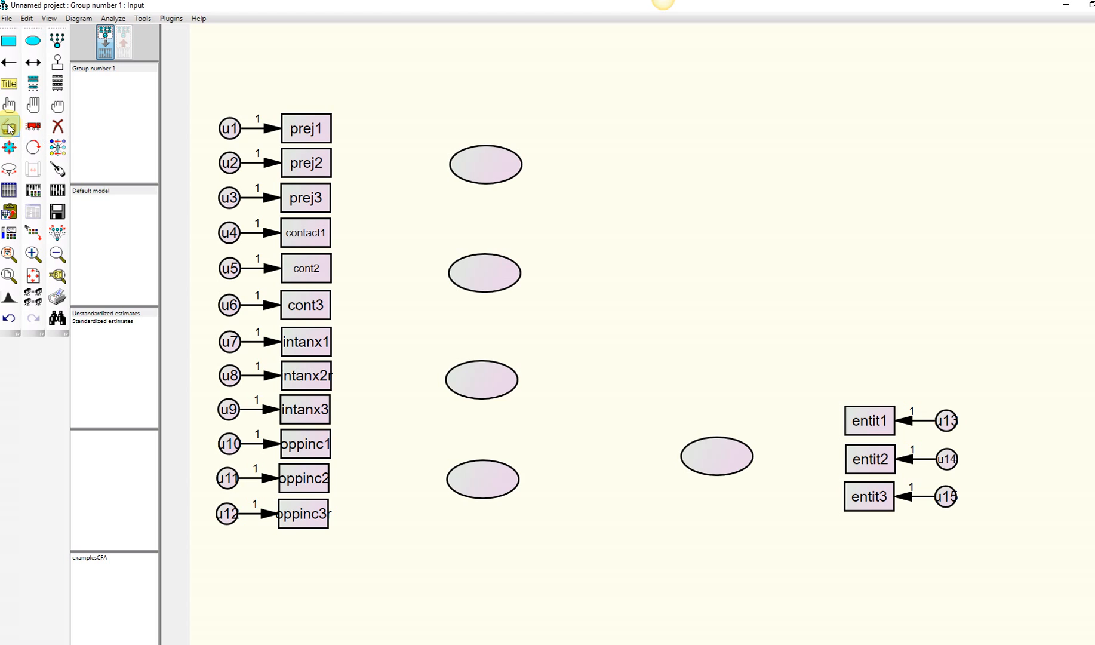
Name the latent variable beside the prej indicators prejudice and the one below it contact.
right_click(488, 167)
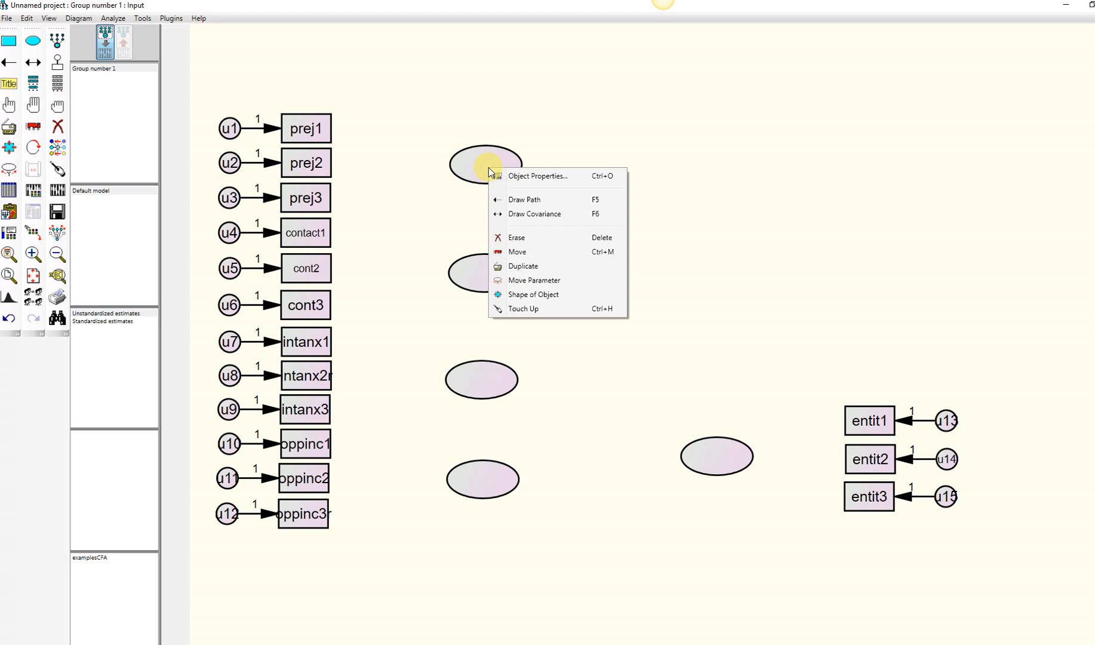
left_click(502, 173)
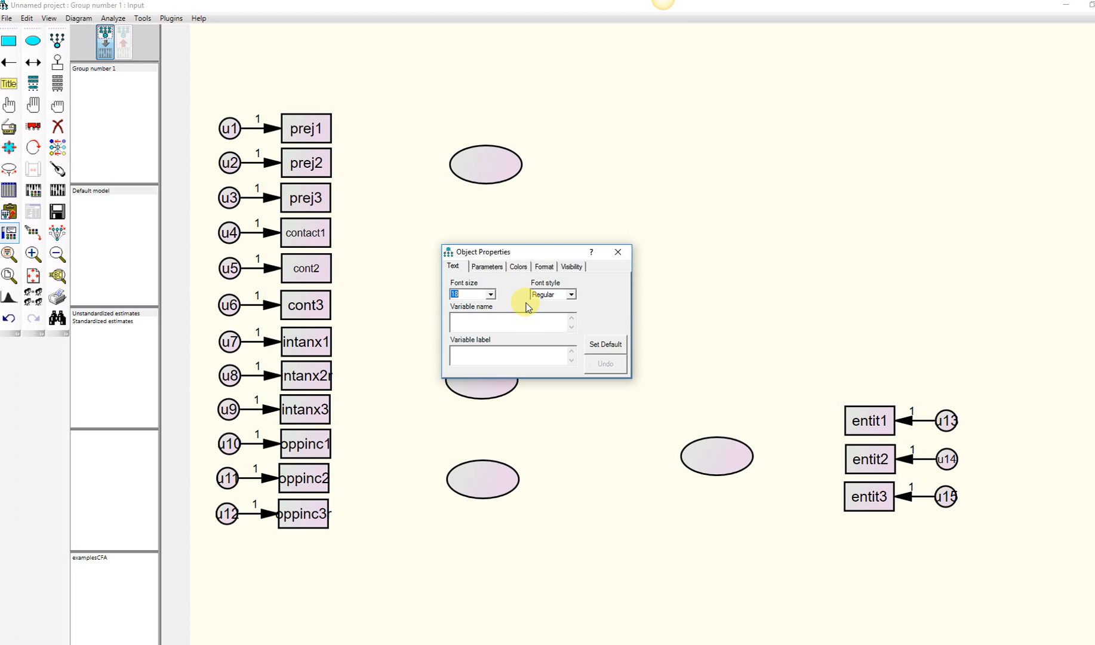
left_click(525, 318)
type("prejudice")
left_click_drag(582, 246, 713, 180)
left_click(498, 276)
left_click(584, 261)
type("contact")
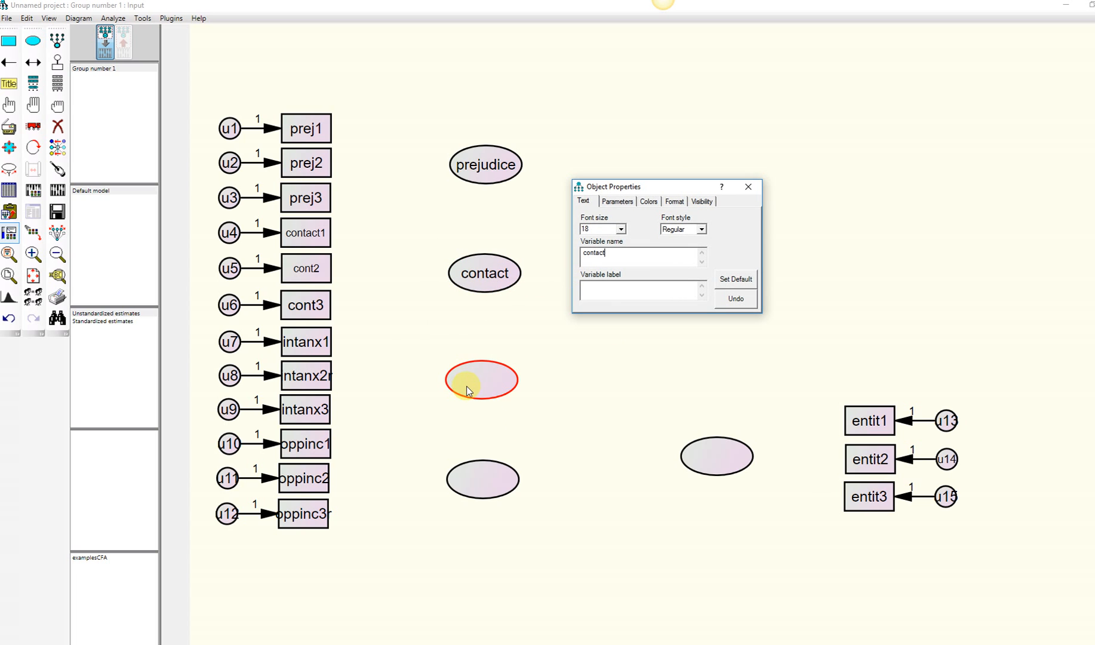
Name the third latent variable intergroup anxiety on two lines and the fourth one oppincl.
type("intergroup")
key("Return")
type("anxei")
left_click(474, 480)
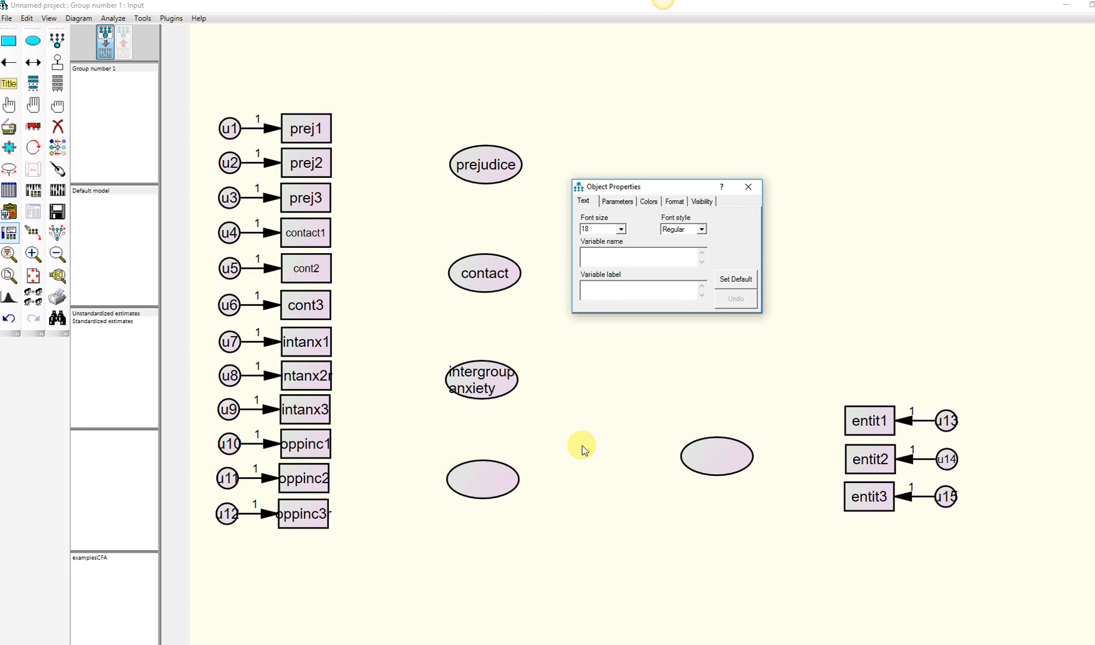
type("oppincl")
Name the latent variable beside the entit indicators entBeliefs and close the object properties.
left_click(716, 457)
type("entititi")
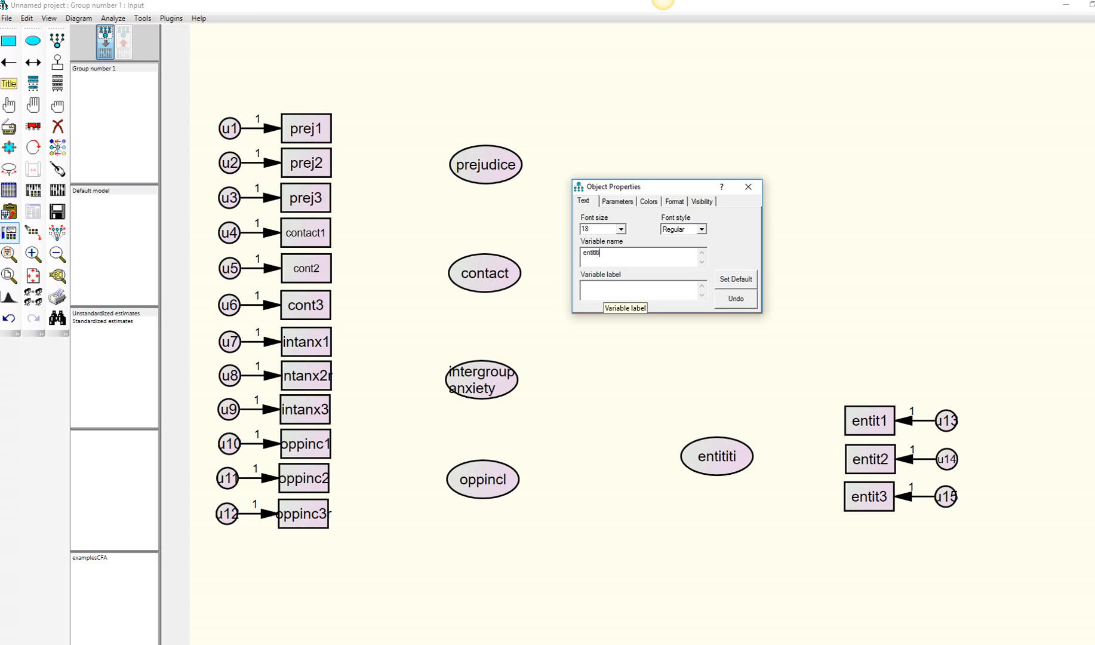
left_click(605, 298)
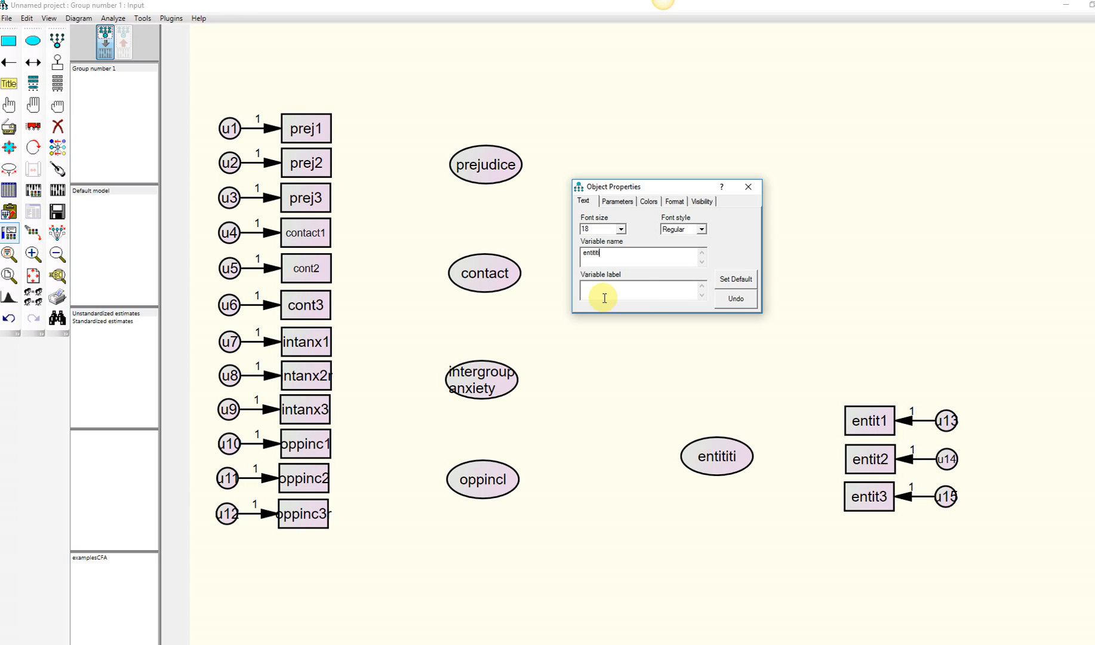
type("Beliefs")
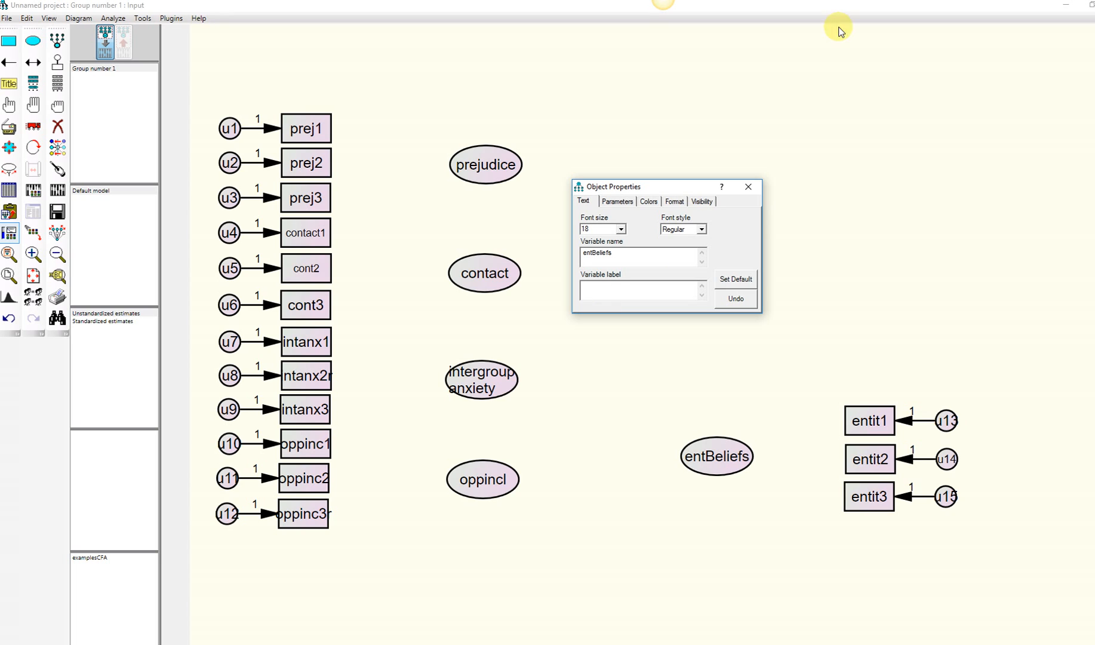
left_click(748, 186)
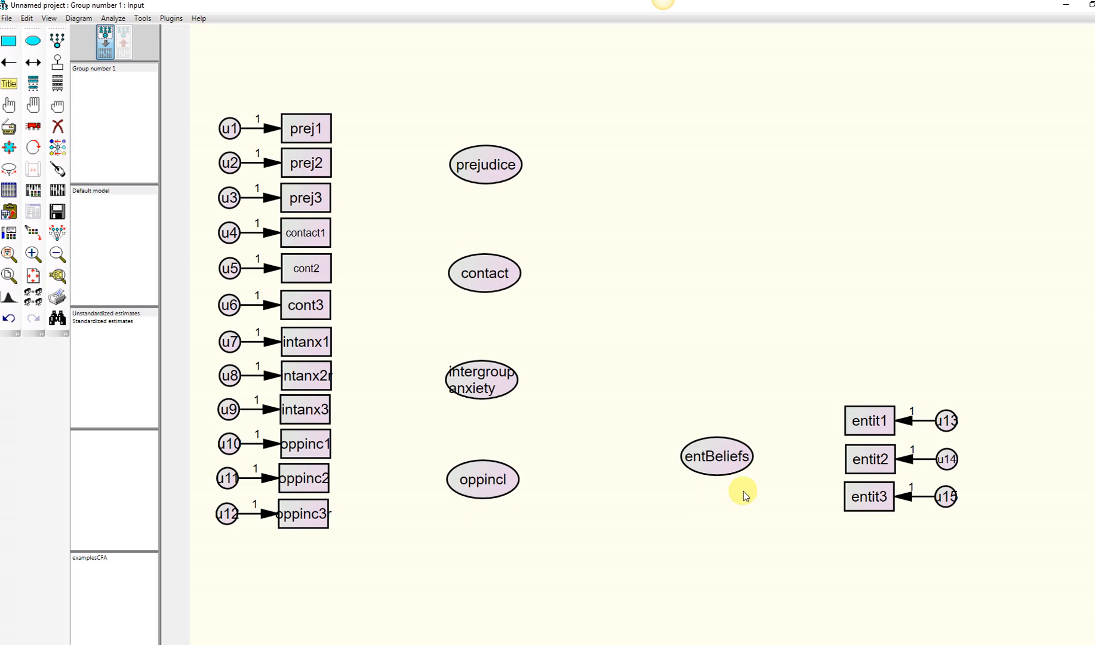
Draw single-headed paths from prejudice to prej1, prej2 and prej3.
left_click(9, 62)
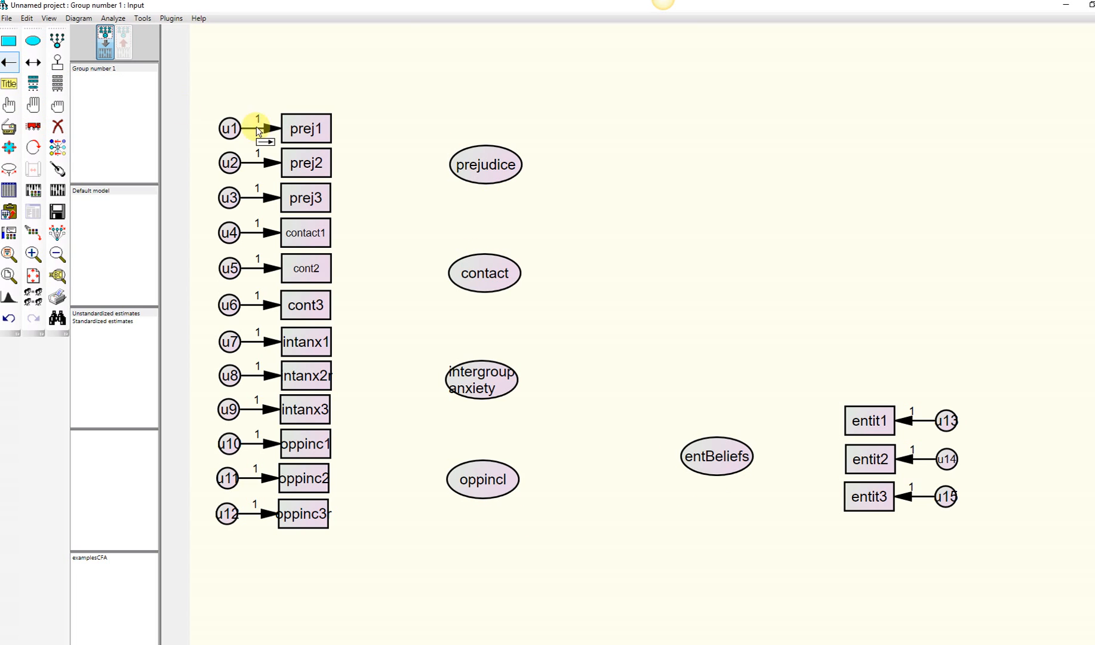
left_click_drag(452, 164, 328, 126)
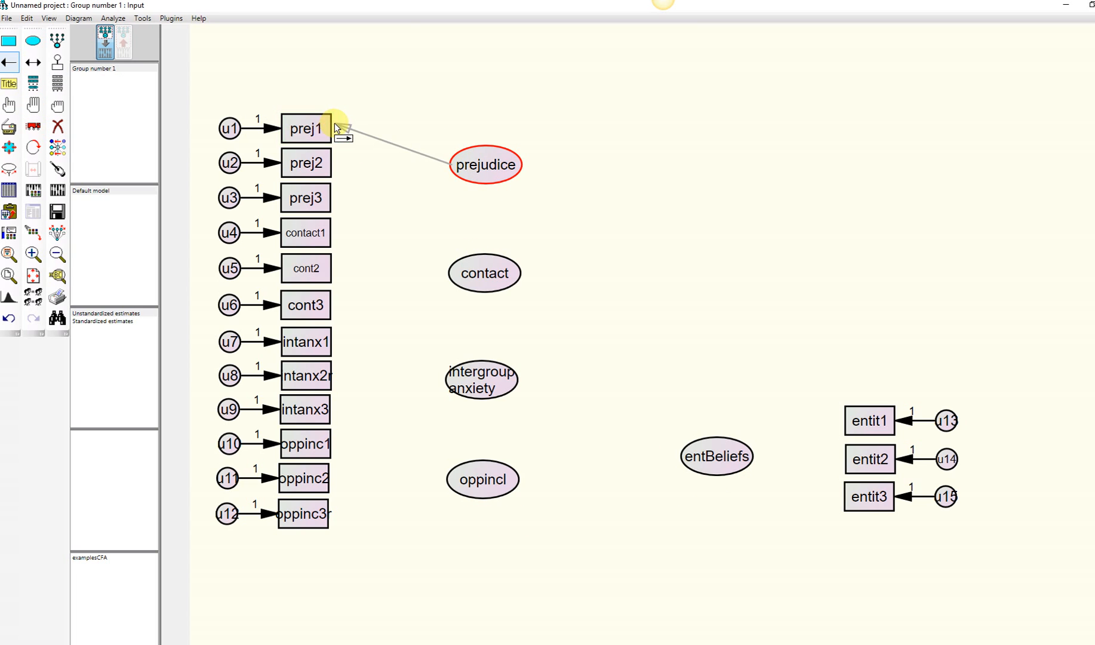
left_click_drag(452, 166, 328, 168)
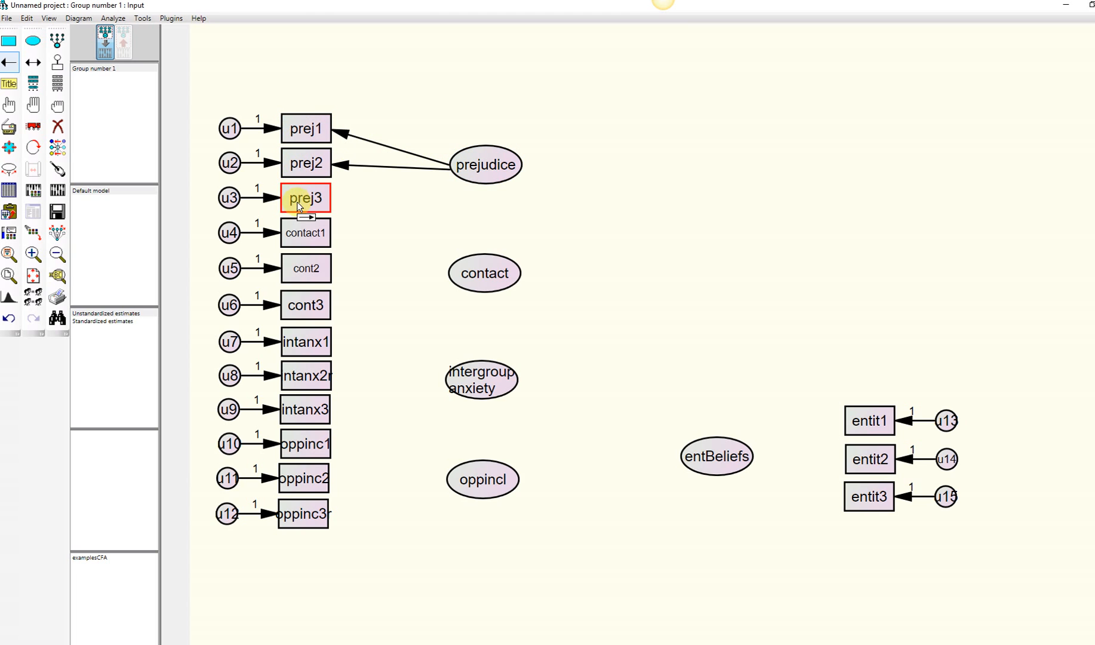
left_click_drag(457, 177, 327, 204)
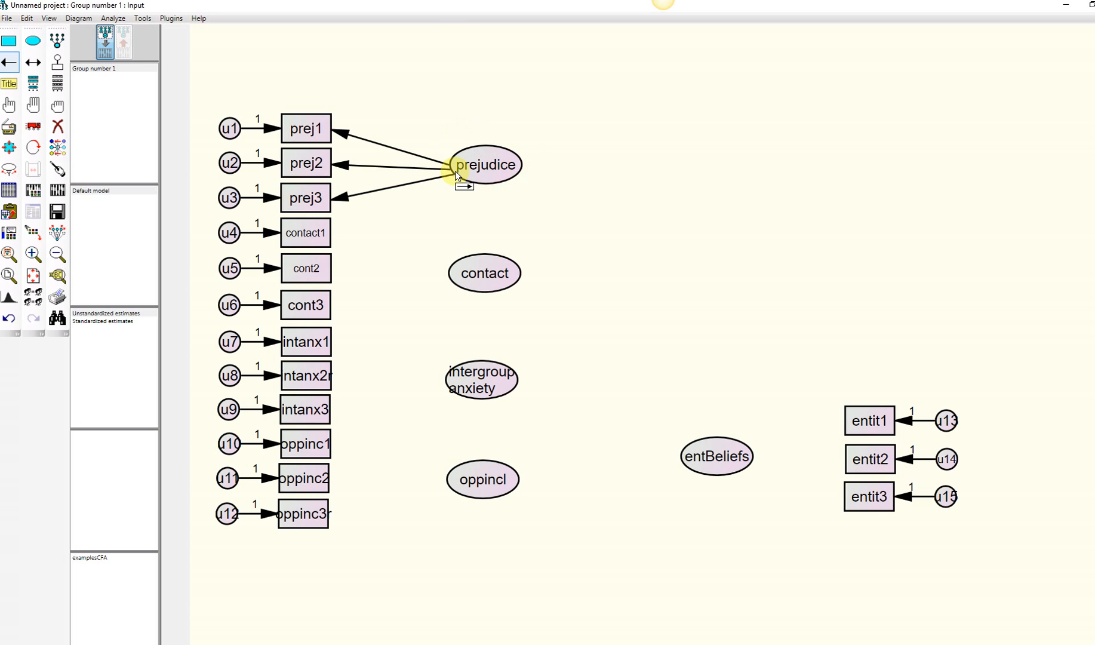
Draw single-headed paths from contact to contact1, cont2 and cont3.
left_click_drag(448, 273, 322, 227)
left_click_drag(455, 280, 333, 269)
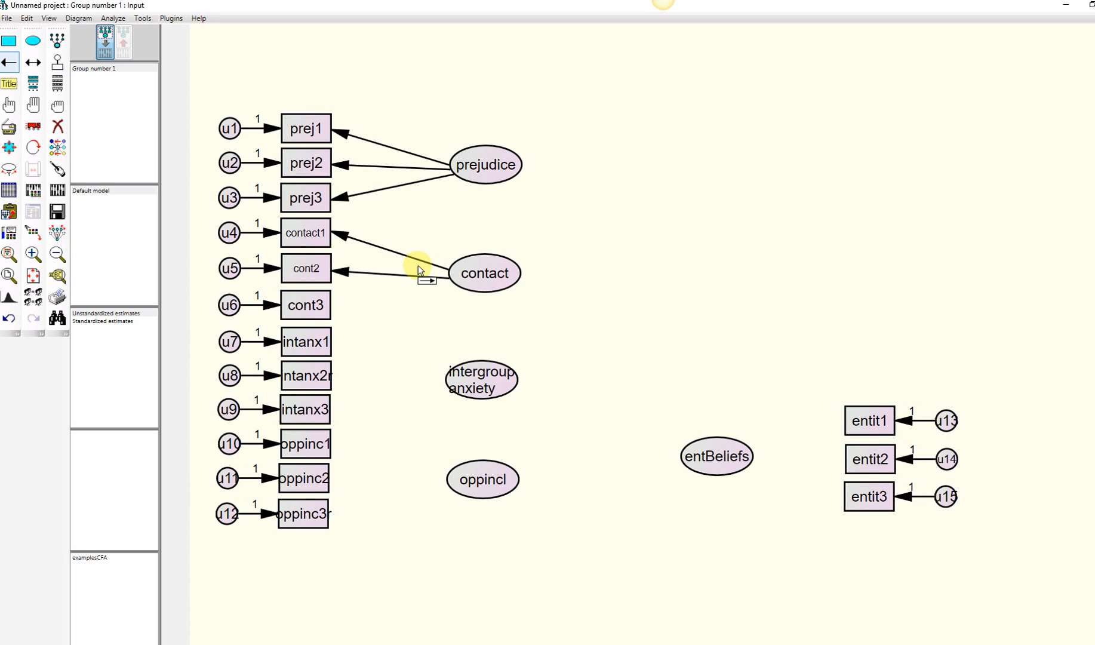
left_click_drag(460, 284, 327, 305)
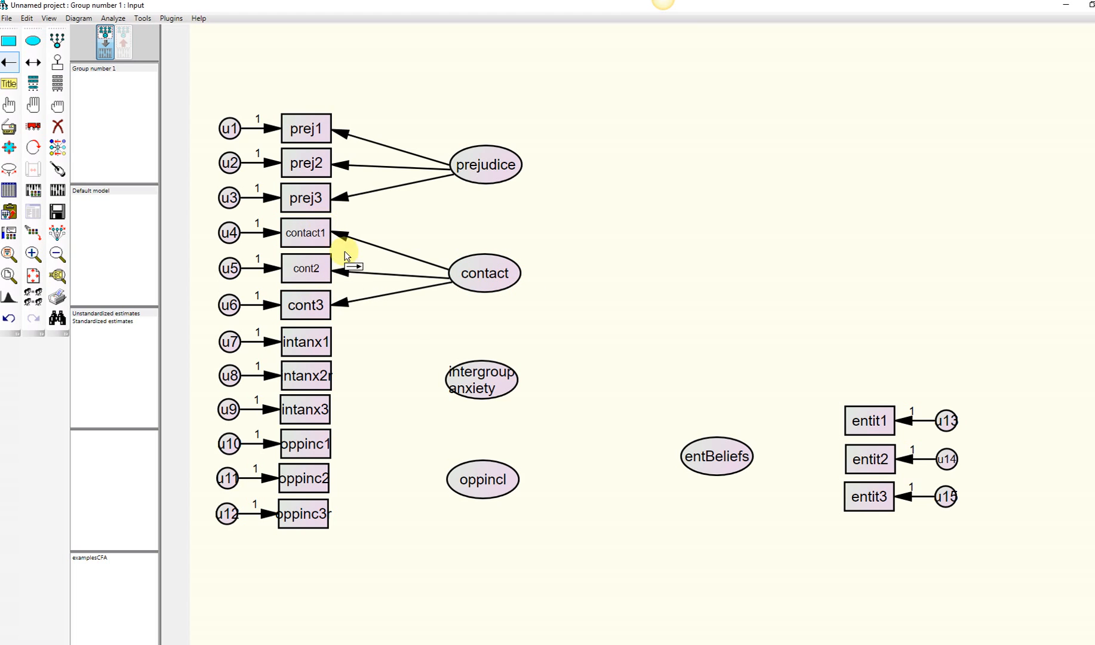
Draw single-headed paths from intergroup anxiety to its three intanx indicators and from oppincl to its three oppinc indicators.
left_click_drag(449, 385, 333, 346)
mouse_move(453, 388)
left_mouse_down()
mouse_move(327, 373)
mouse_move(329, 408)
left_mouse_up()
mouse_move(445, 487)
left_mouse_down()
mouse_move(327, 445)
mouse_move(385, 487)
mouse_move(327, 482)
mouse_move(452, 488)
mouse_move(330, 510)
left_mouse_up()
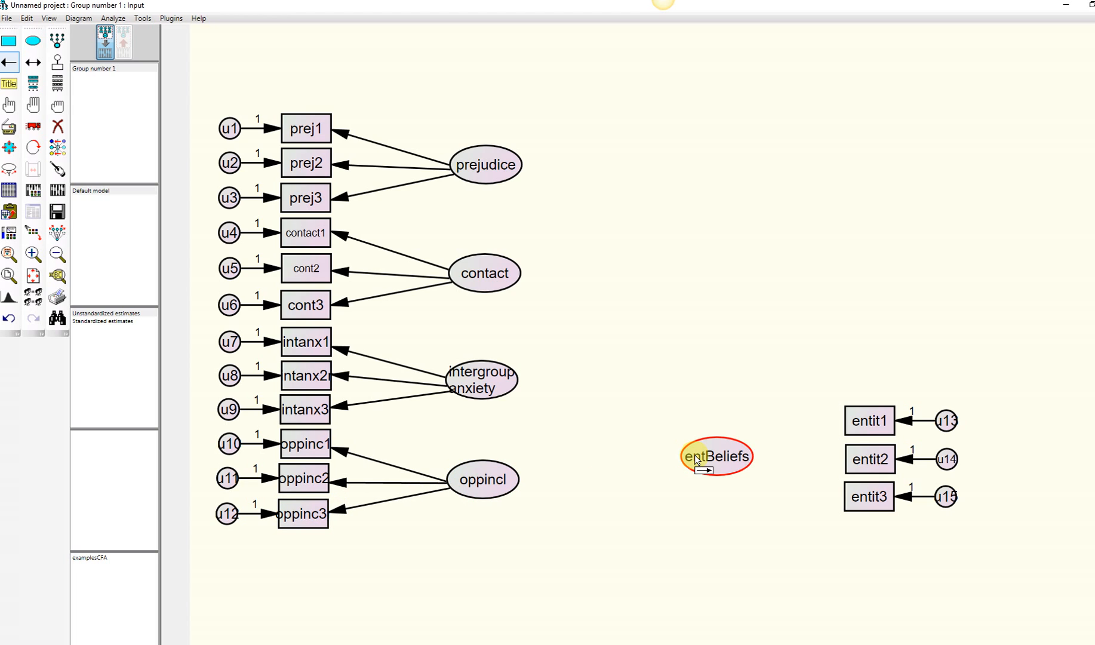
Draw single-headed paths from entBeliefs to entit1, entit2 and entit3.
left_click_drag(749, 458, 842, 434)
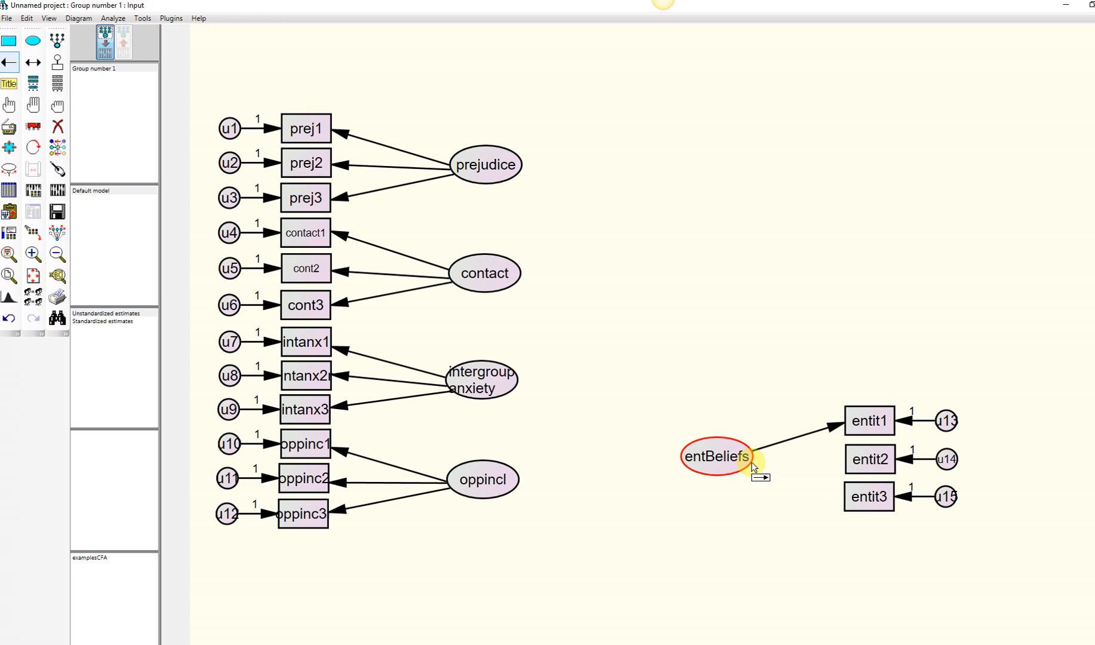
left_click_drag(751, 463, 832, 458)
left_click_drag(746, 470, 843, 499)
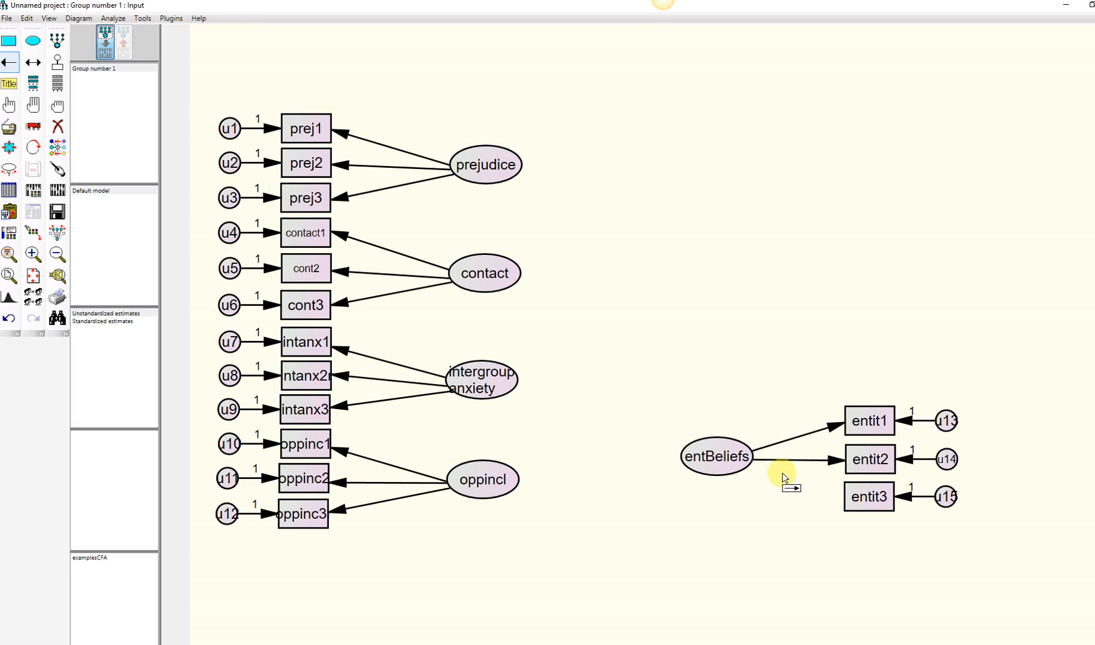
left_click_drag(753, 471, 854, 496)
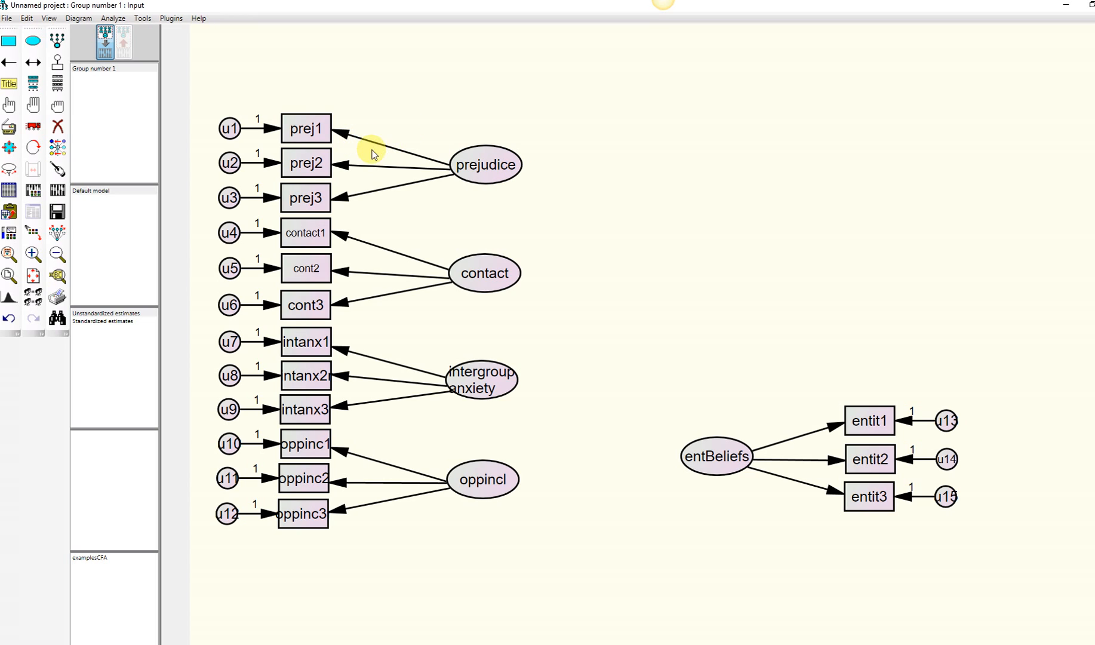
Fix the regression weight to 1 on each factor's first loading path: prej1, contact1, intanx1, oppinc1 and entit1.
right_click(345, 134)
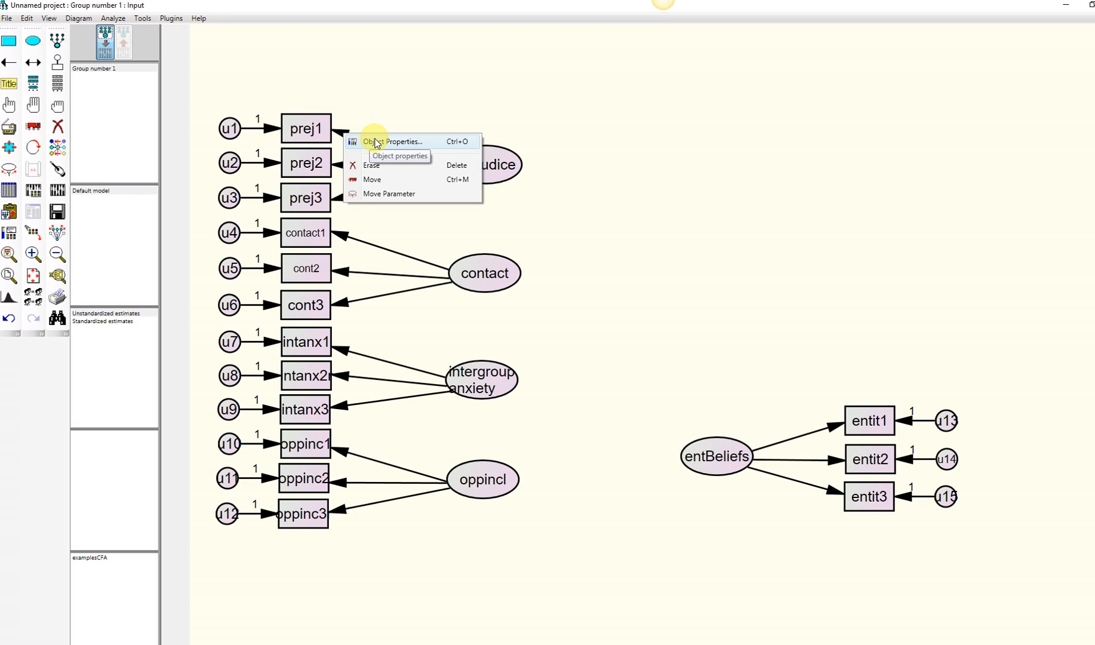
left_click(377, 141)
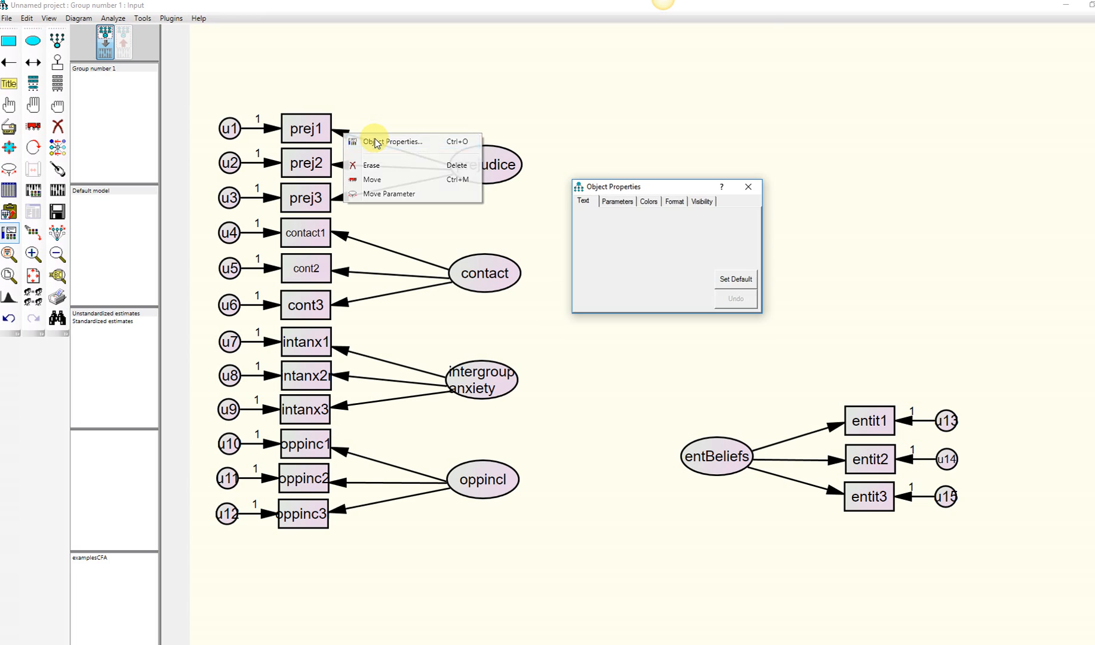
left_click(616, 203)
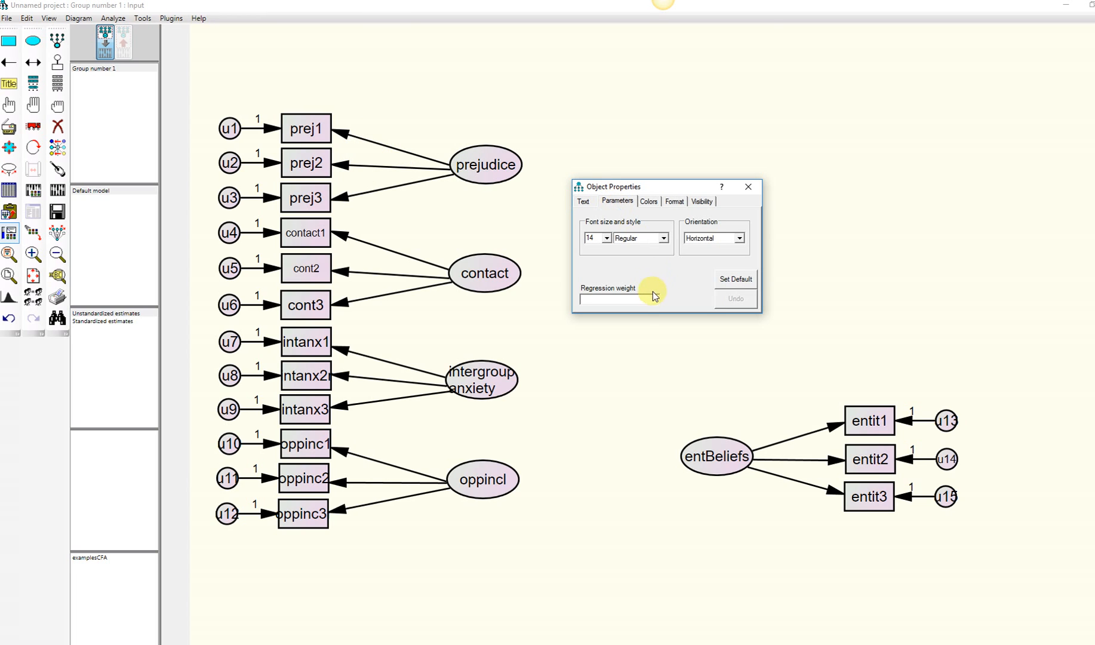
type("1")
left_click(397, 252)
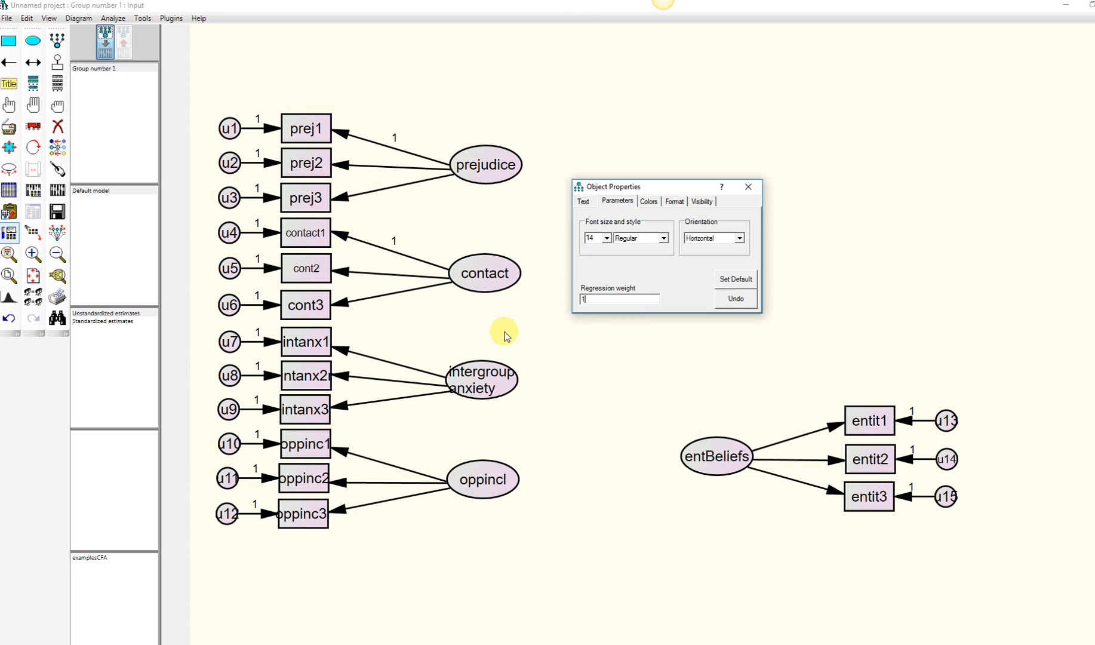
left_click(396, 365)
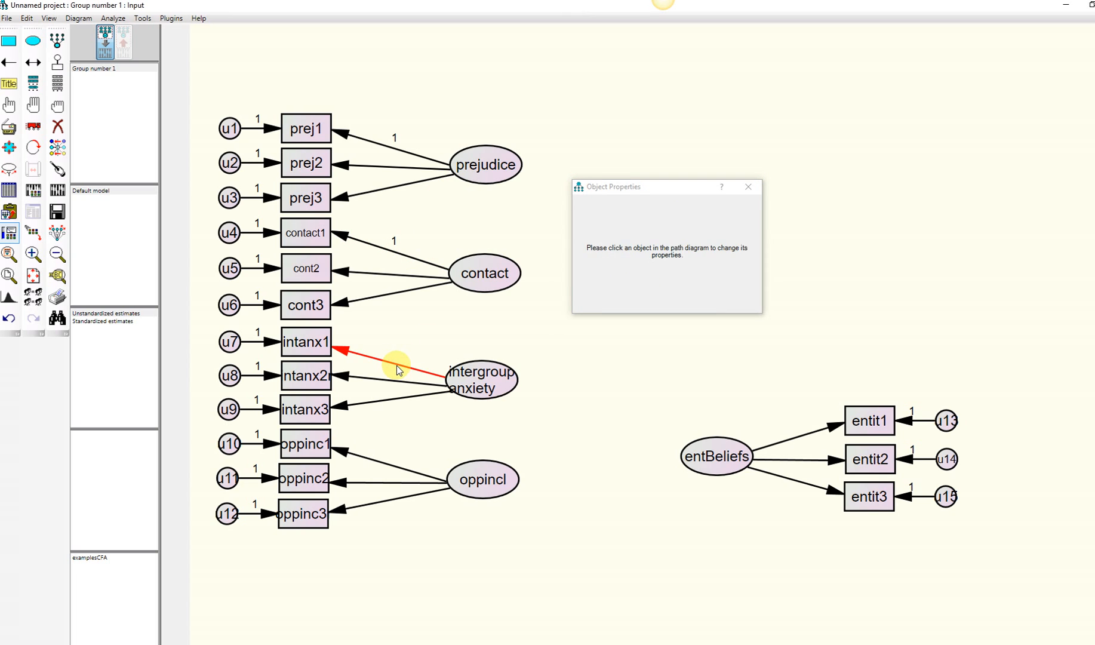
left_click(412, 473)
left_click(411, 470)
left_click(819, 430)
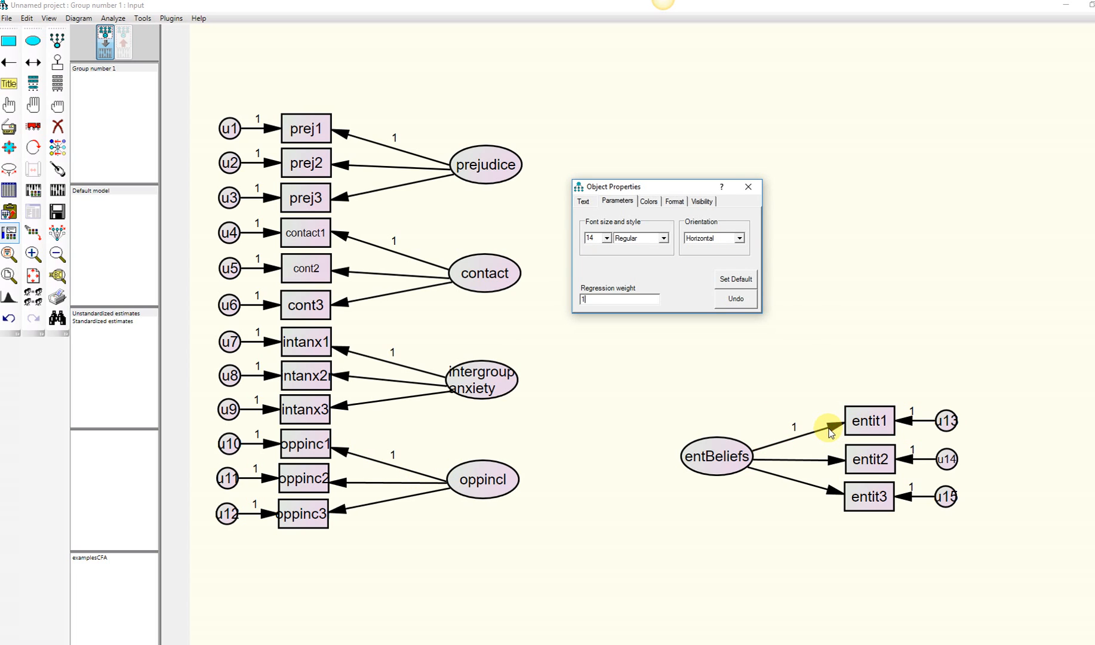
left_click(748, 187)
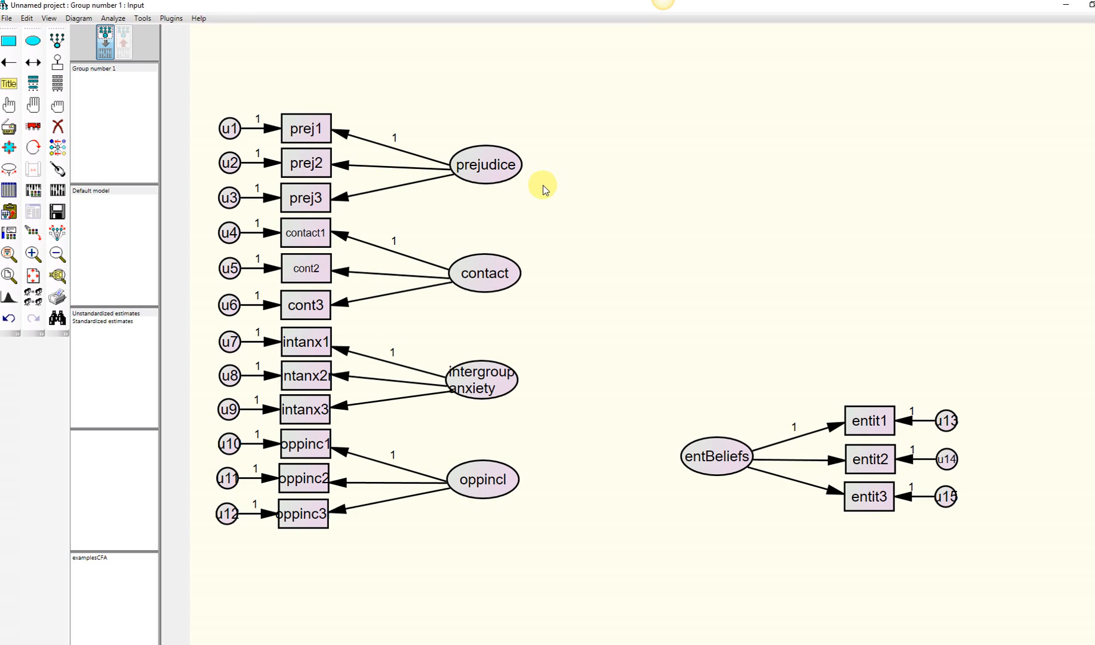
Draw double-headed covariance arrows from prejudice to contact, intergroup anxiety and oppincl.
left_click(34, 63)
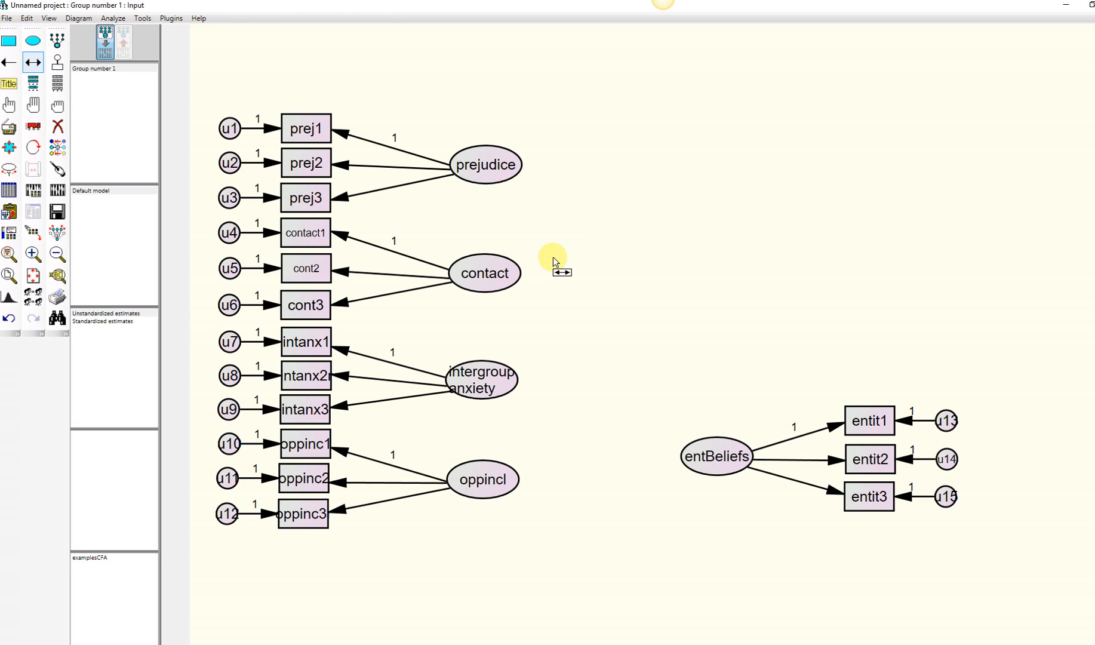
left_click_drag(522, 167, 520, 273)
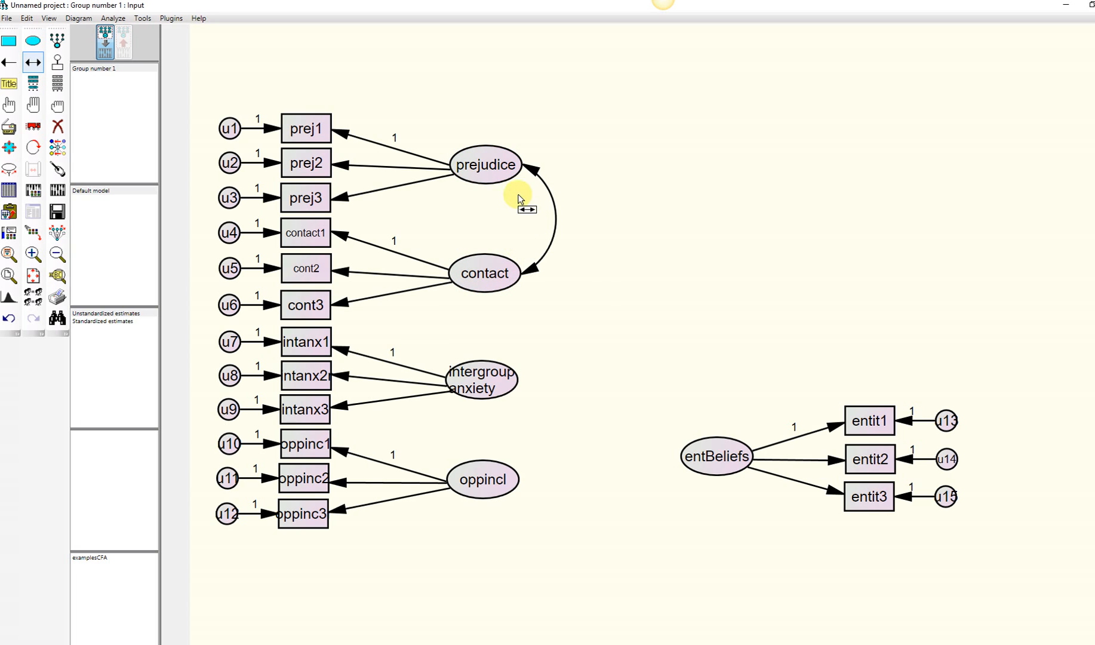
left_click_drag(526, 166, 511, 470)
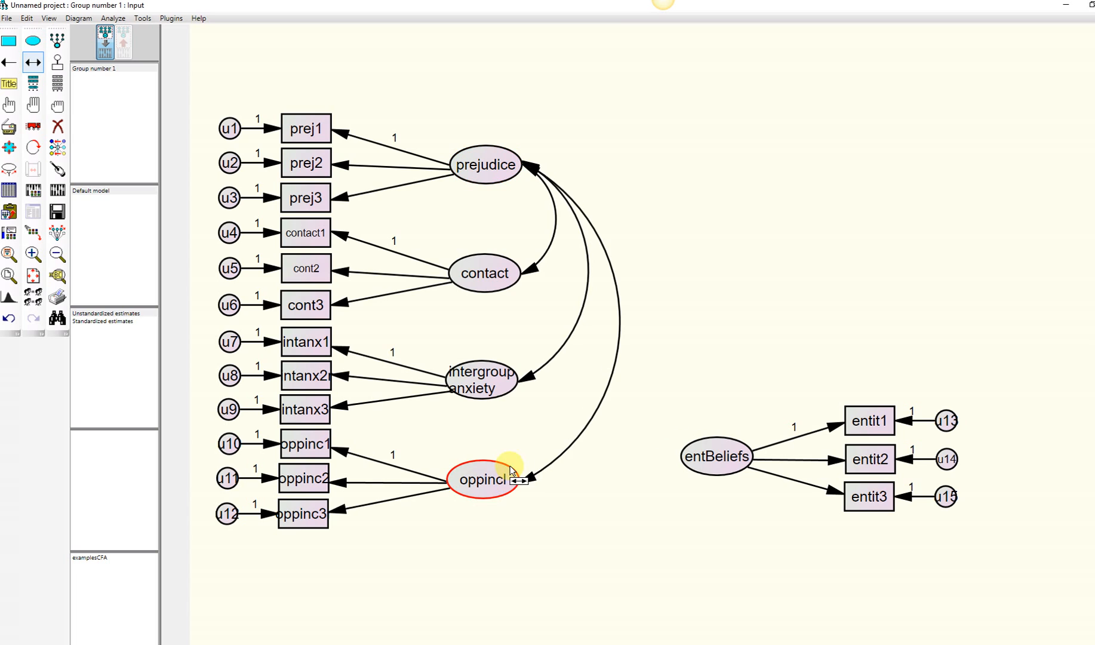
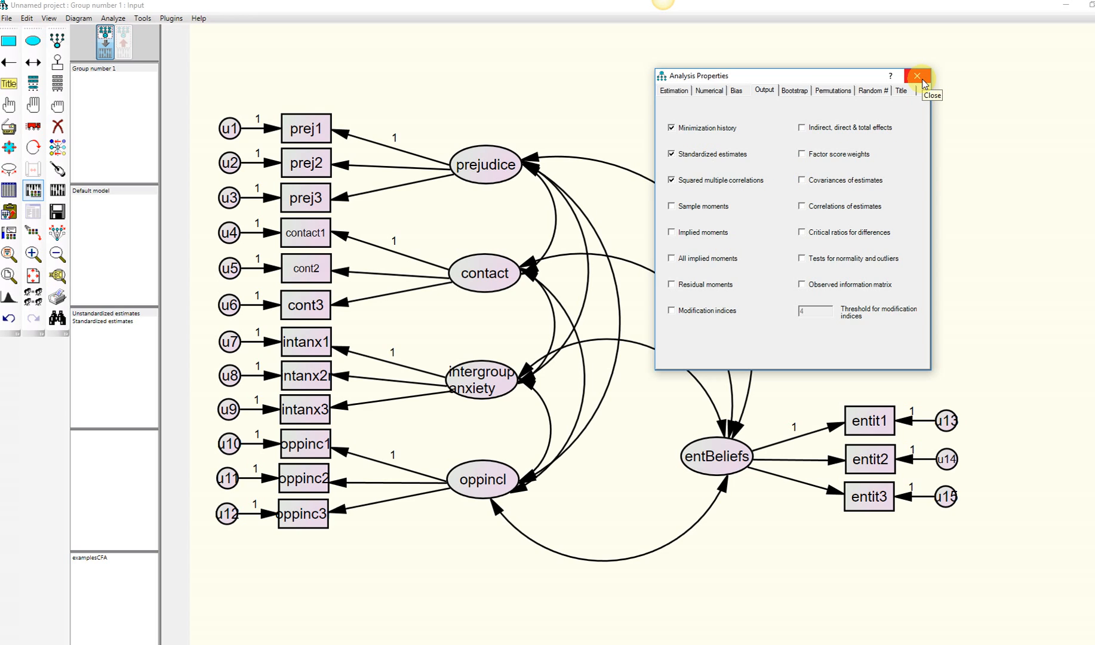
Review the estimation settings in the analysis properties and save the diagram as "example video" in the CFA folder.
left_click(674, 92)
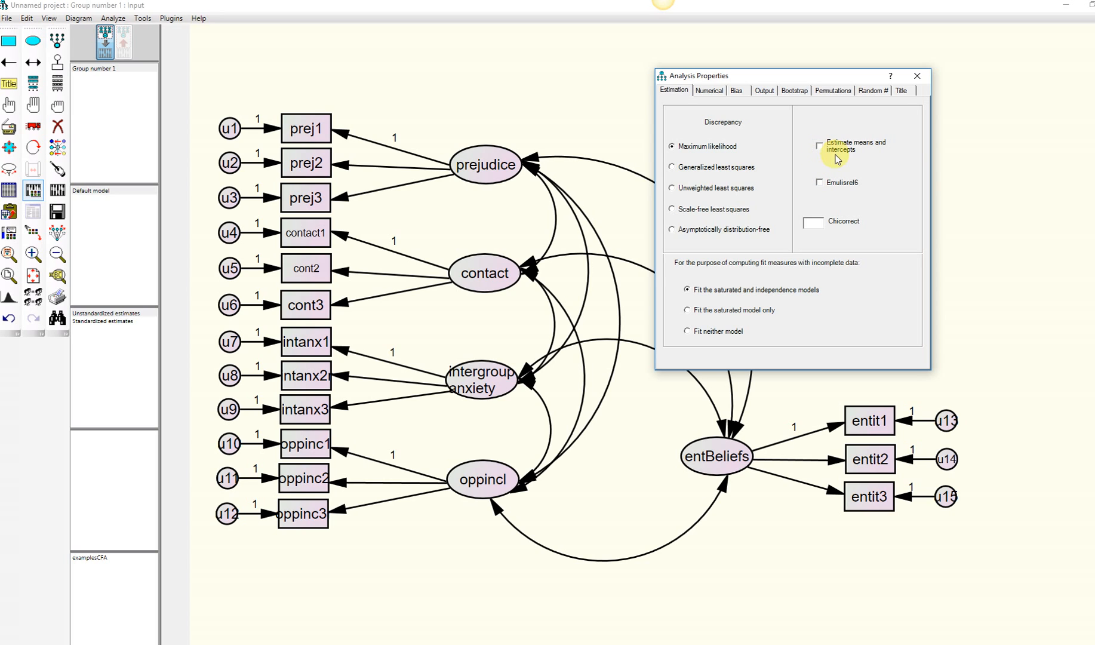
left_click(917, 78)
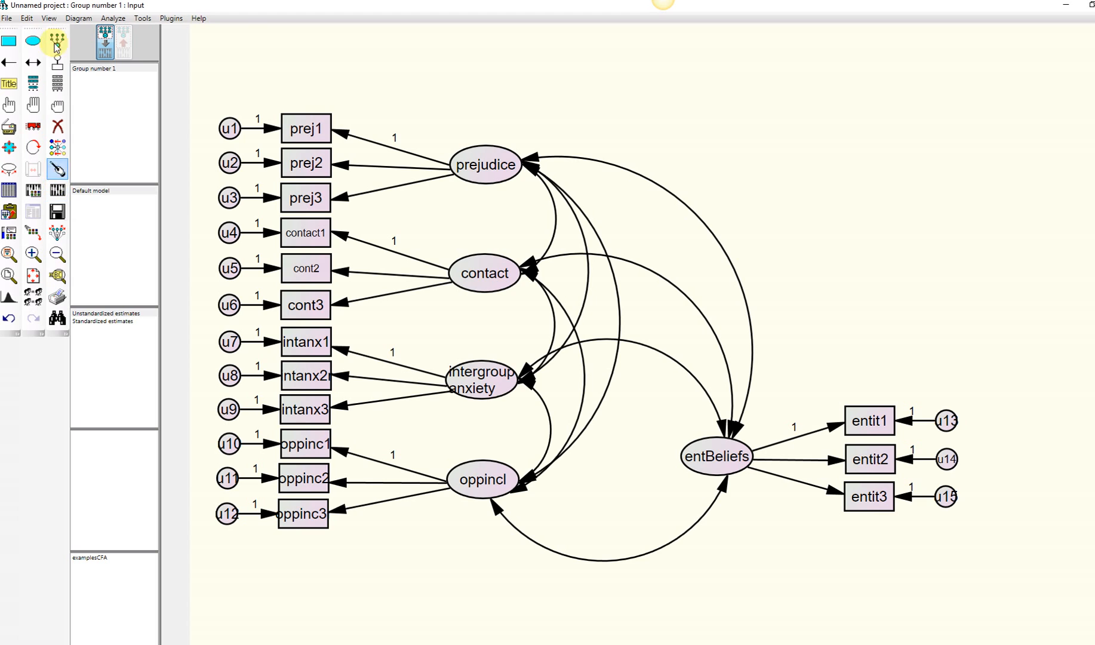
left_click(7, 20)
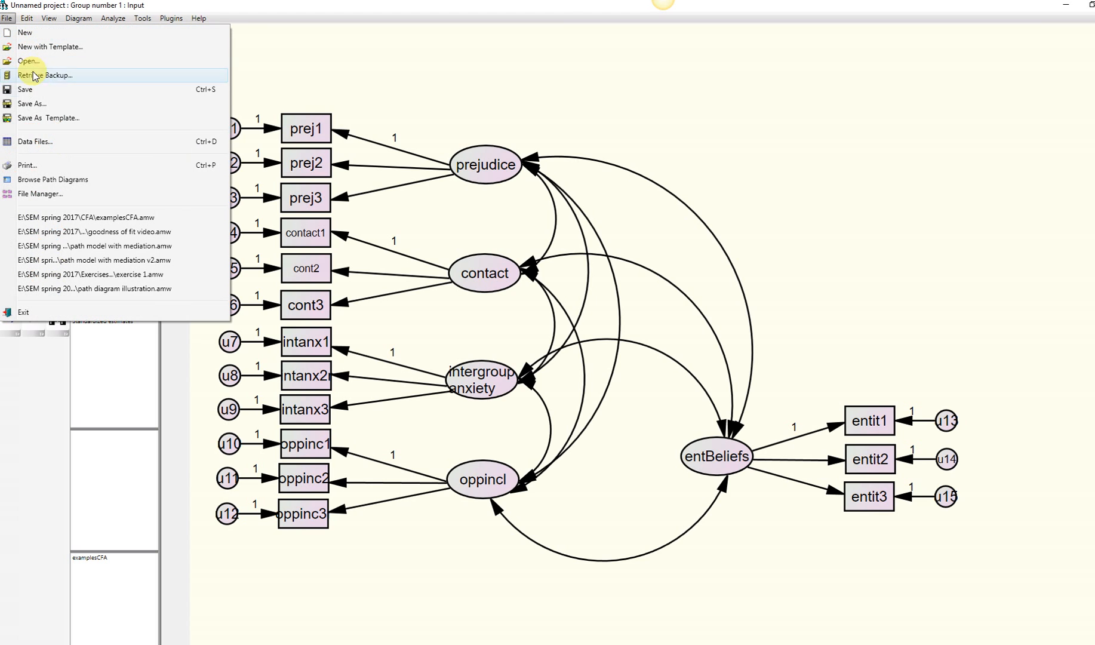
left_click(44, 105)
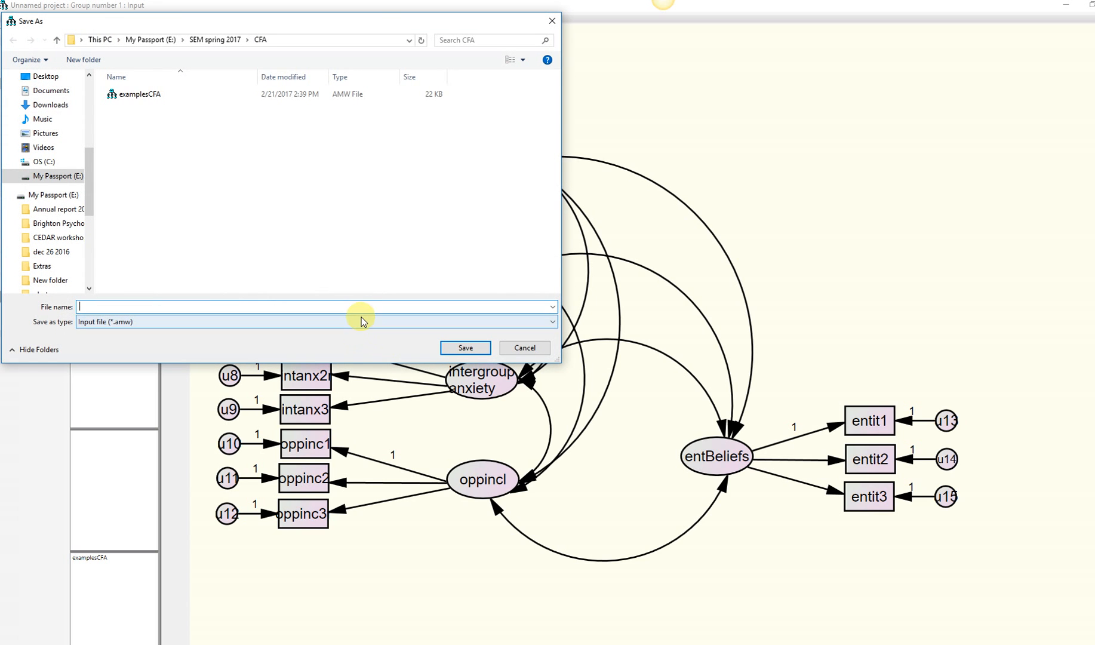
type("example vide")
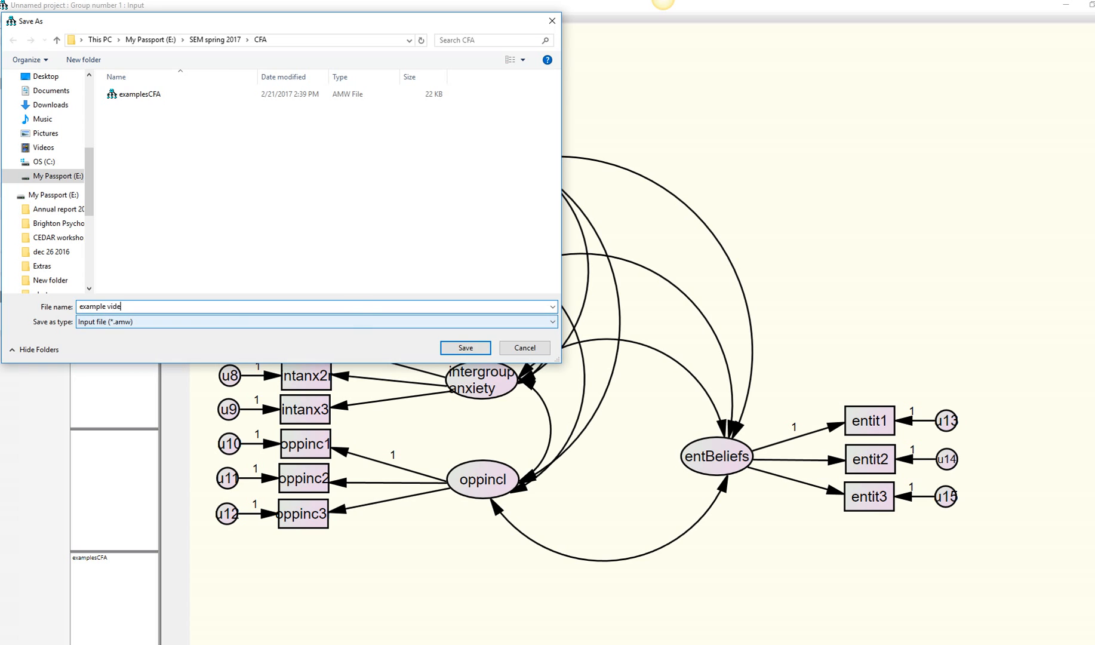
type("o")
key("Return")
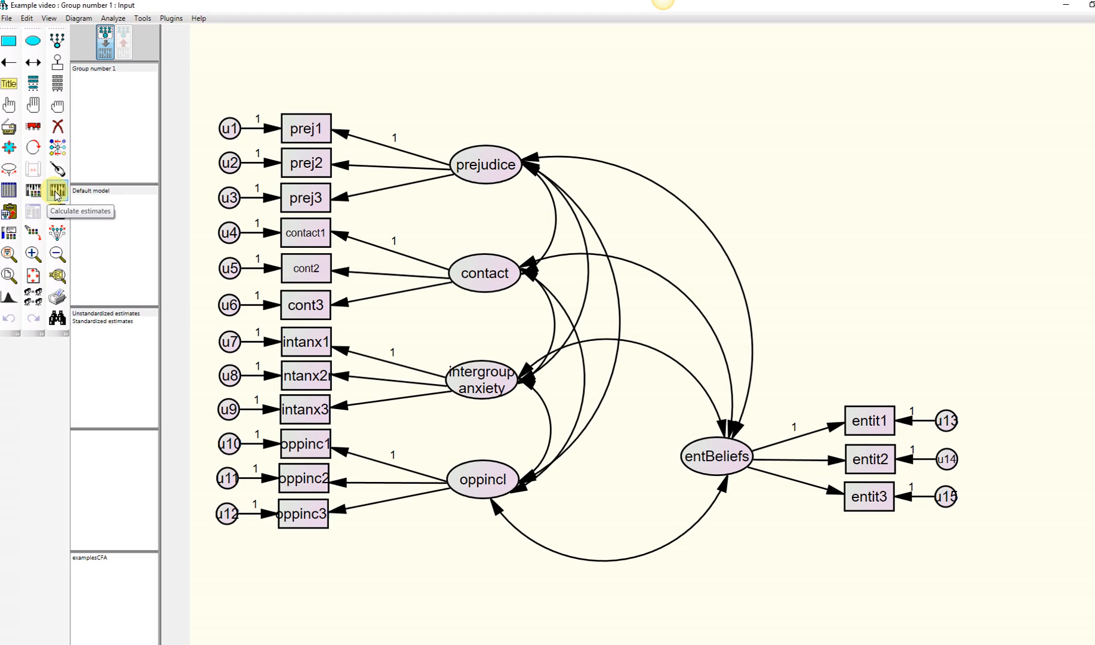
Try to calculate the model estimates.
left_click(56, 192)
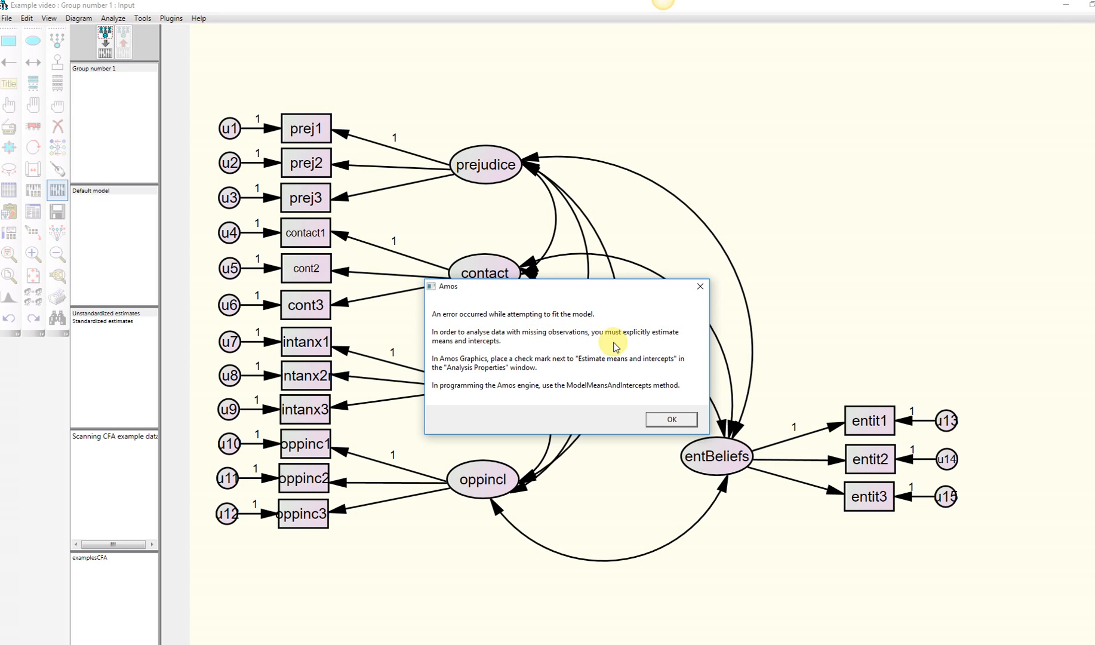
left_click(685, 421)
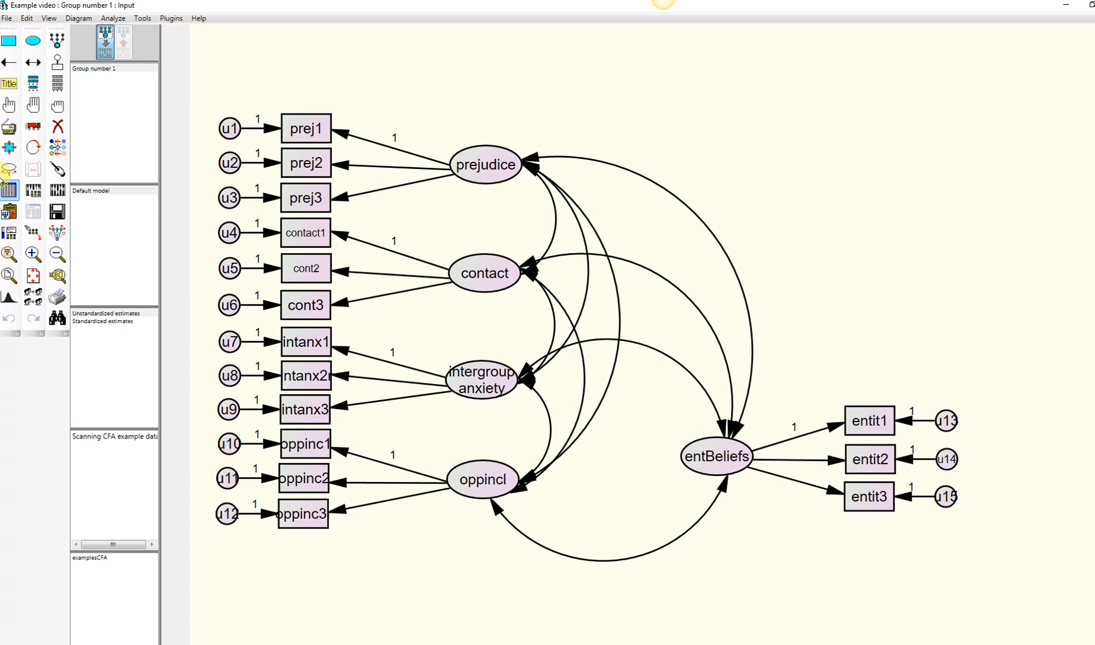
Enable Estimate means and intercepts in the analysis properties and save the diagram.
left_click(34, 199)
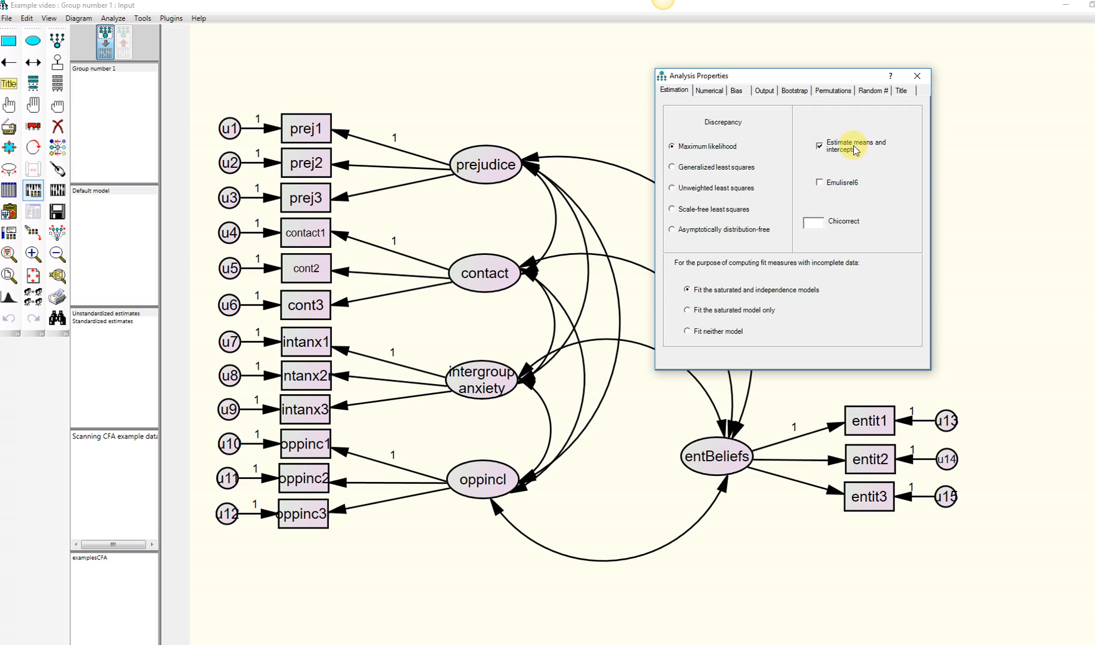
left_click(918, 76)
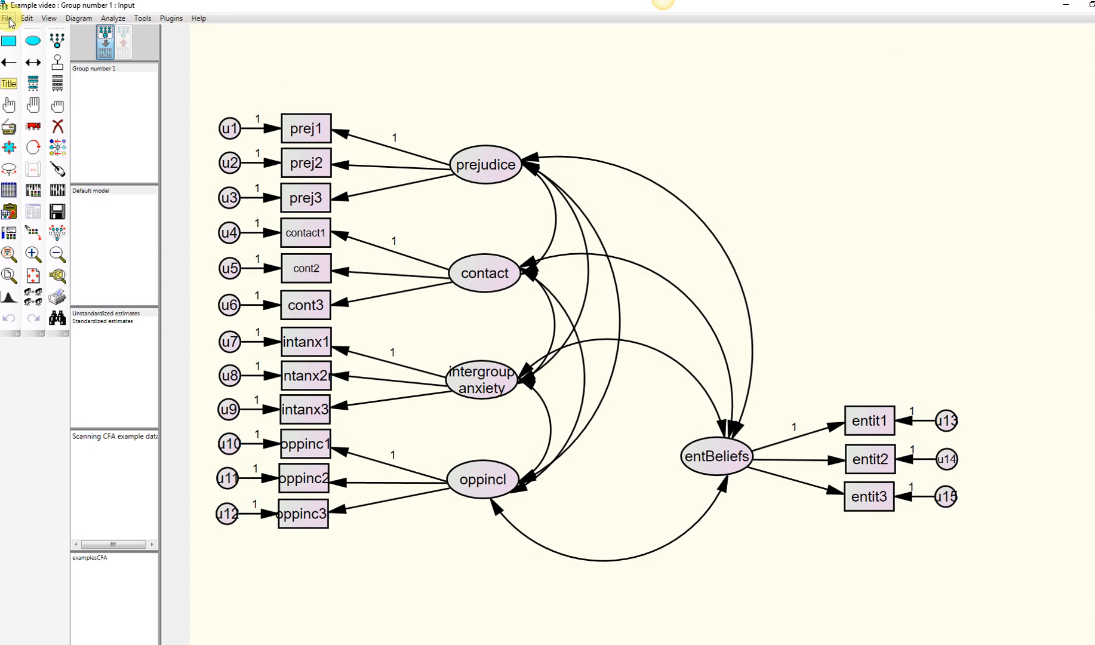
left_click(10, 21)
left_click(13, 88)
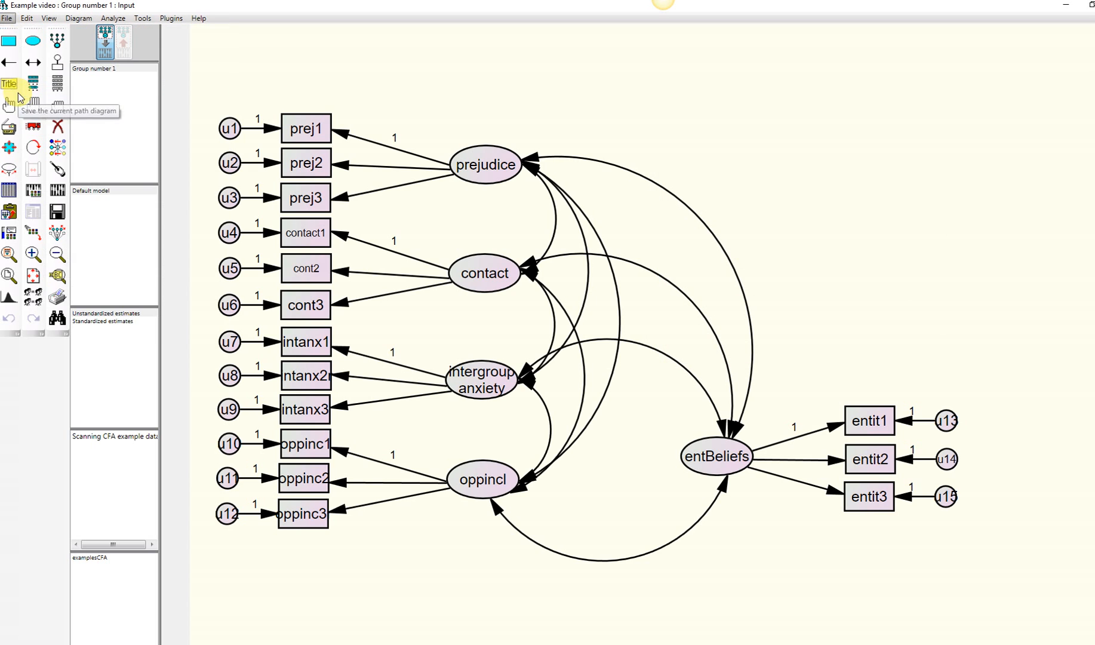
Calculate the model estimates and display the output path diagram.
left_click(57, 191)
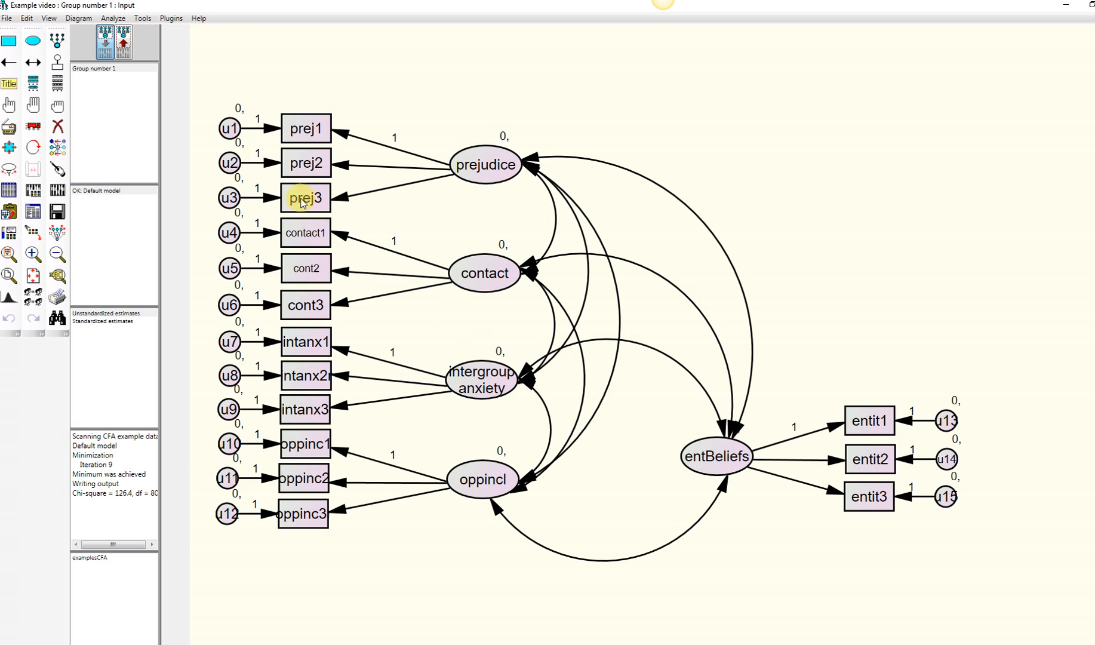
left_click(123, 45)
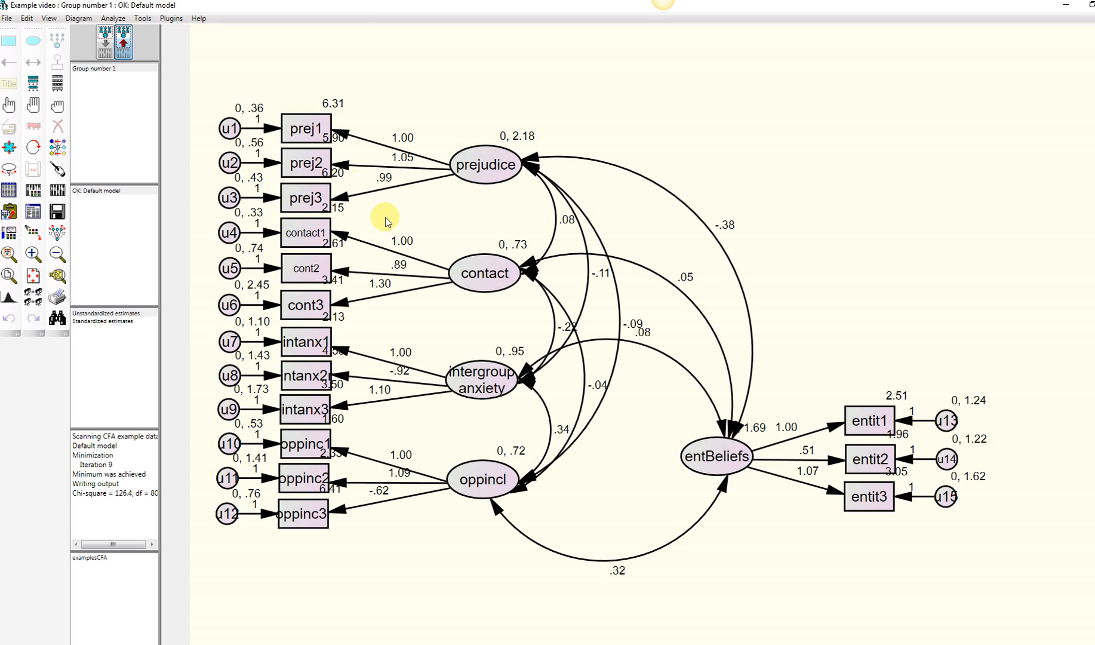
Turn on visibility settings and hide the parameters of indicators prej1, prej2, prej3, contact1 and cont2.
right_click(327, 136)
left_click(348, 142)
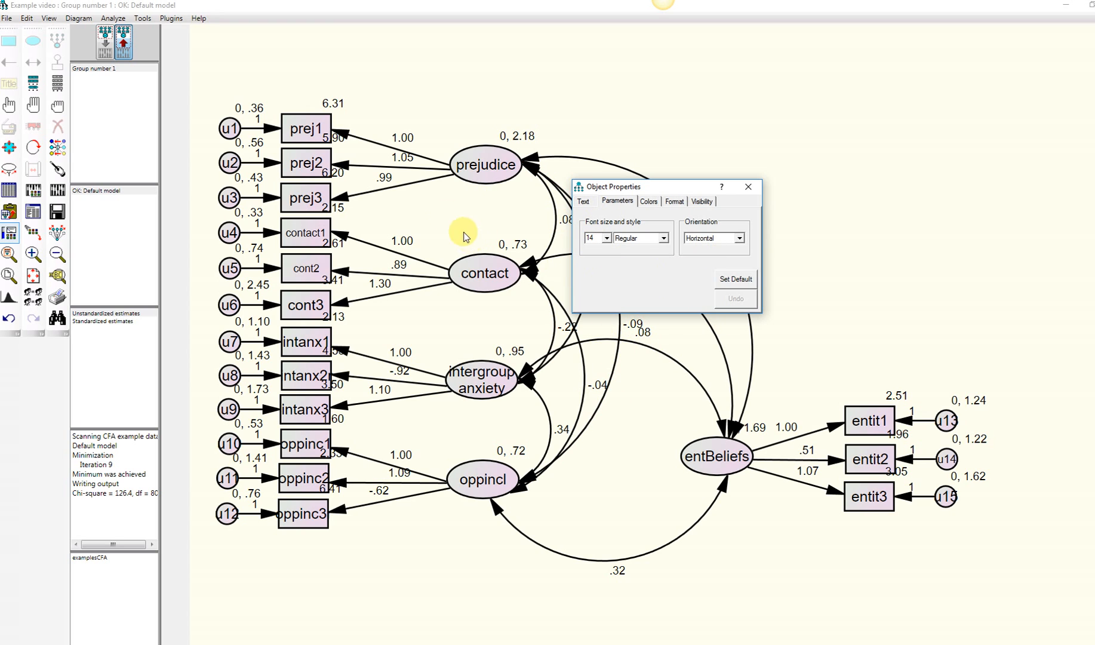
left_click(701, 202)
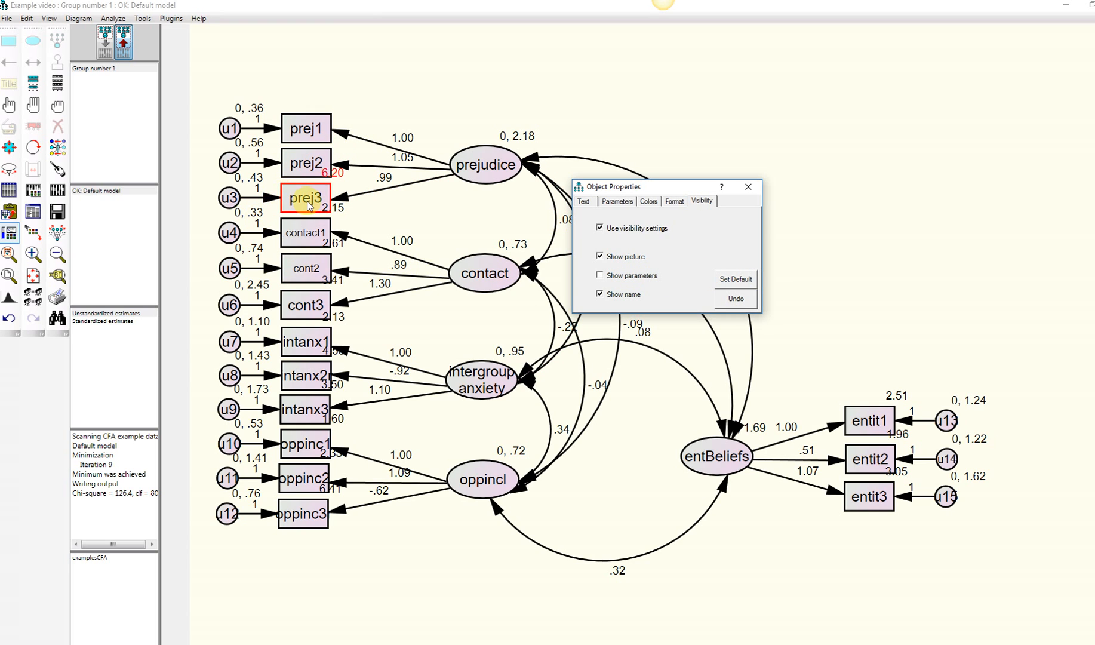
left_click(599, 276)
left_click(626, 279)
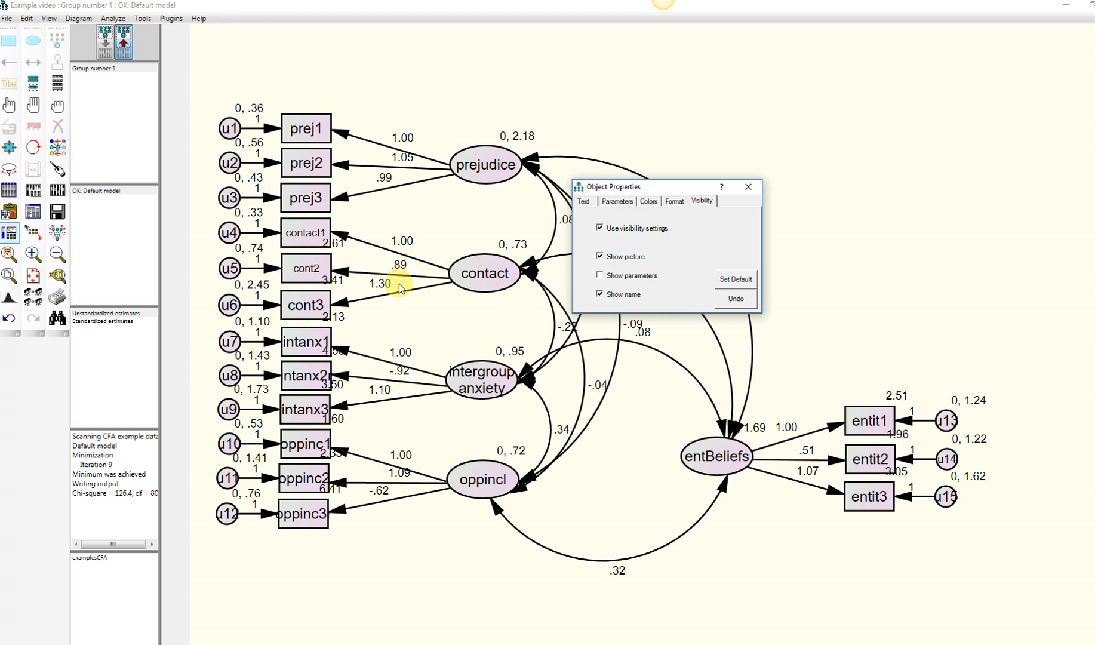
left_click(324, 272)
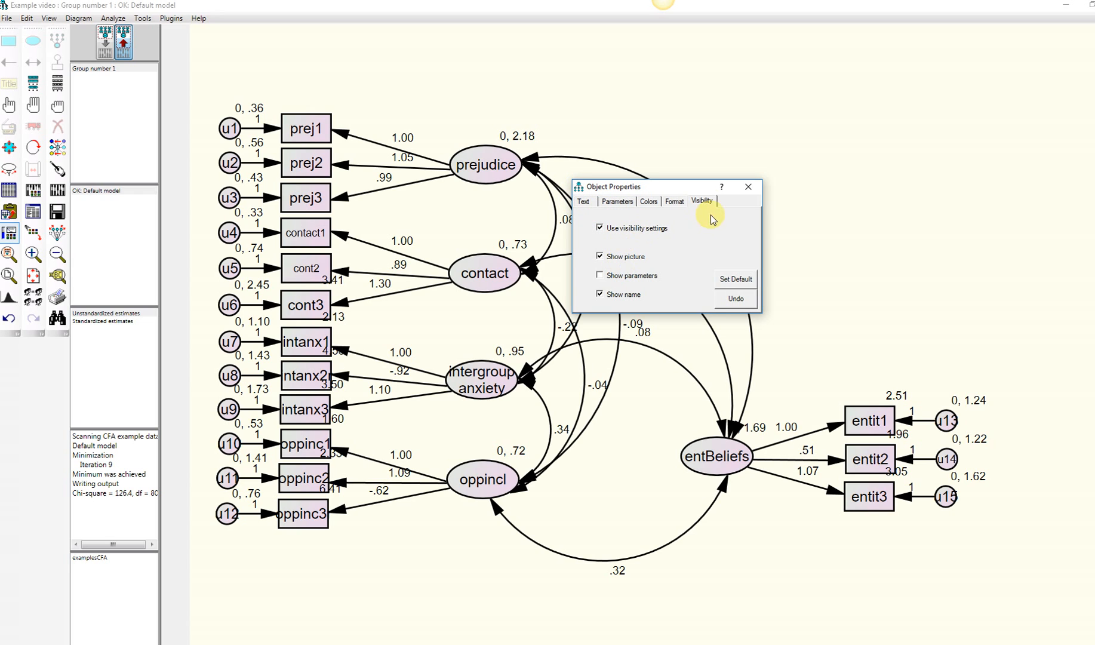
Hide the parameters of indicators cont3, intanx1 and intanx2 on the output diagram.
left_click(294, 301)
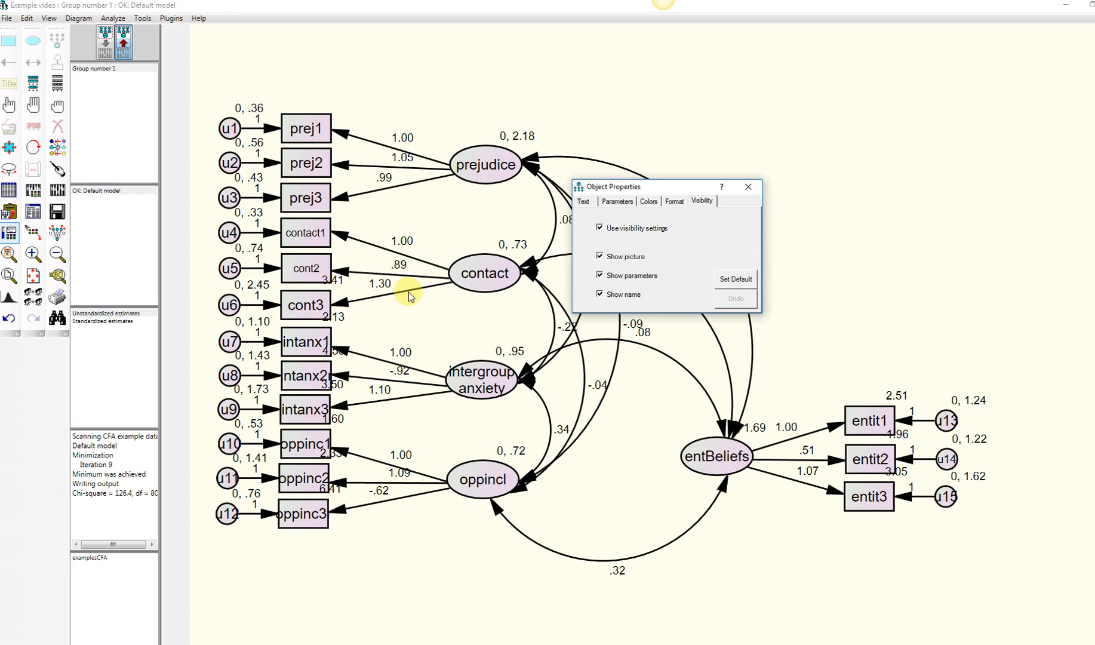
left_click(604, 278)
left_click(302, 336)
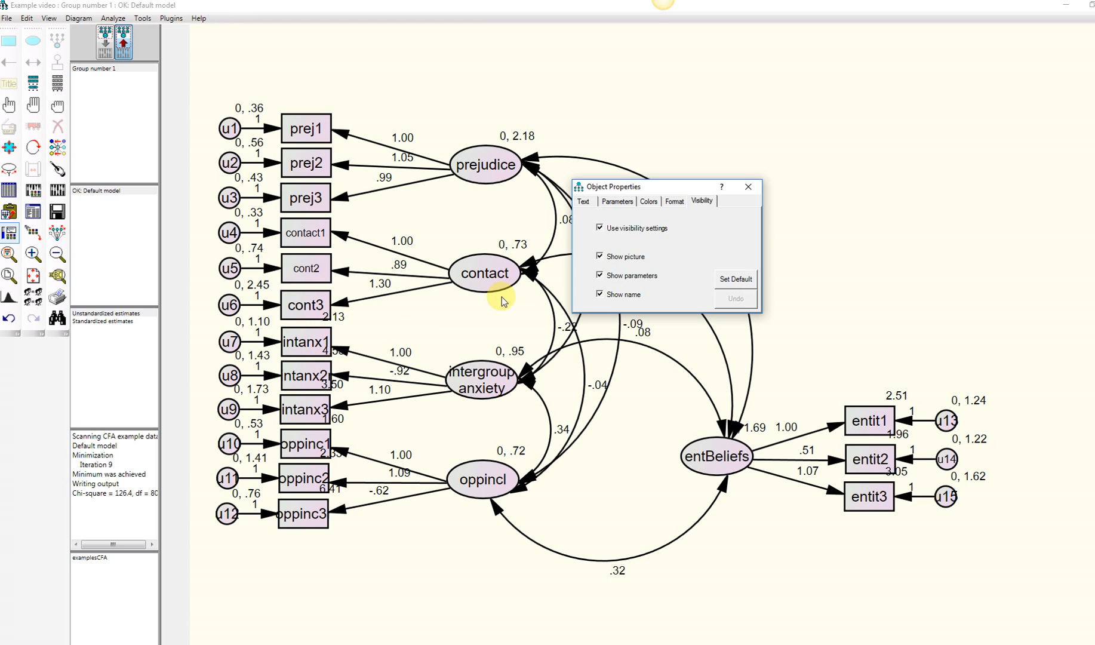
left_click(624, 277)
left_click(303, 374)
left_click(614, 278)
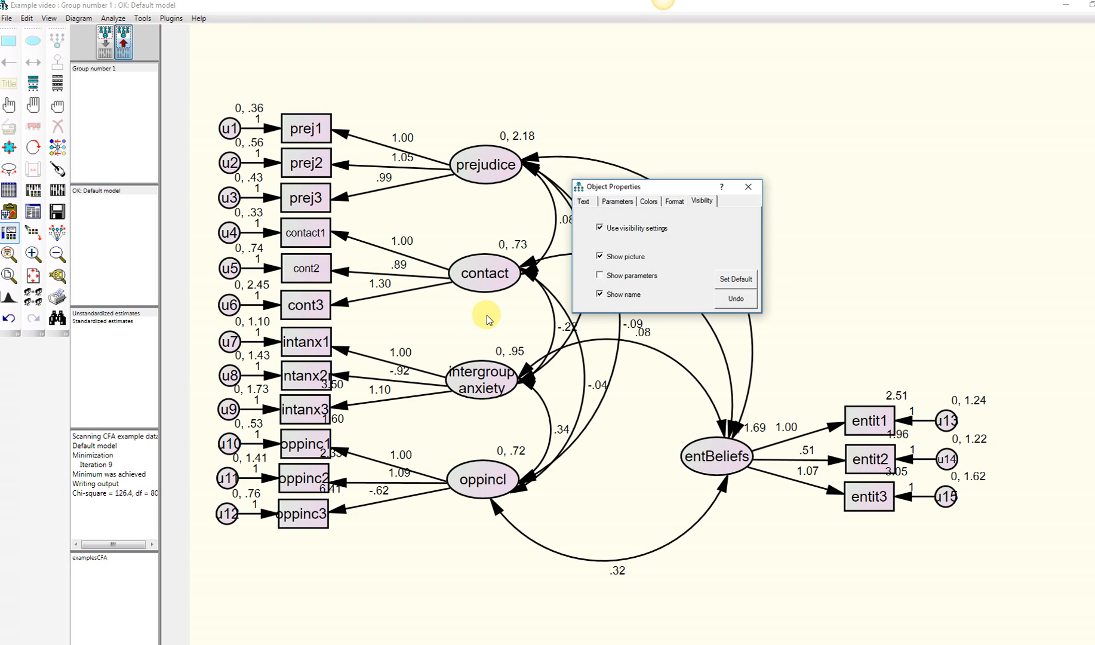
Hide the parameters of indicators intanx3 and oppinc1 and close their object properties.
left_click(307, 381)
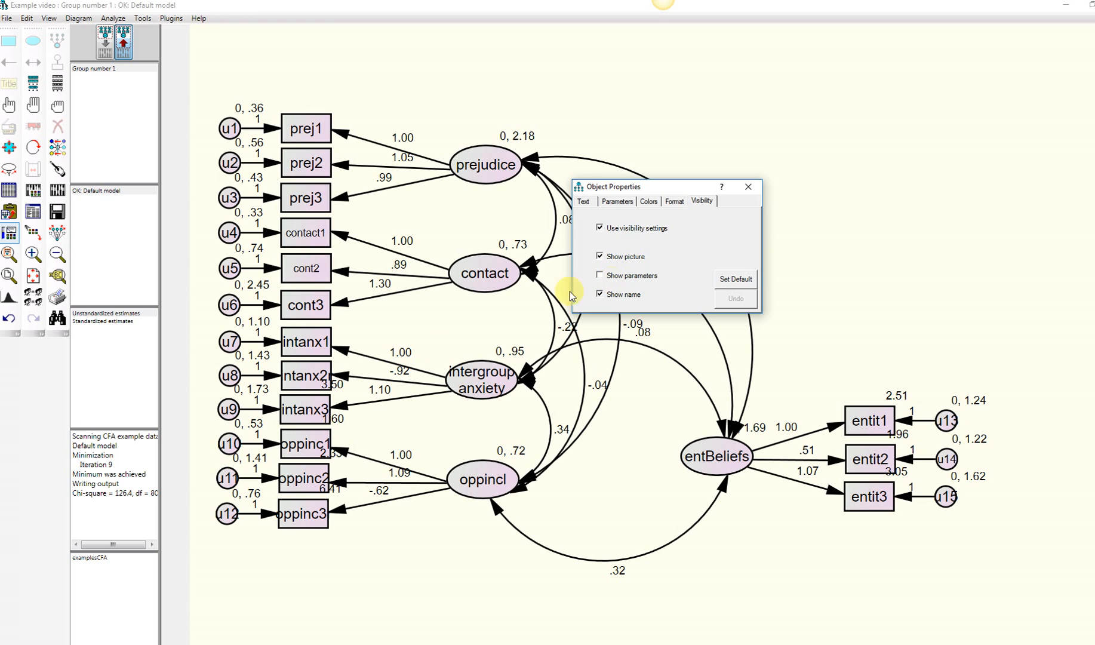
left_click(318, 443)
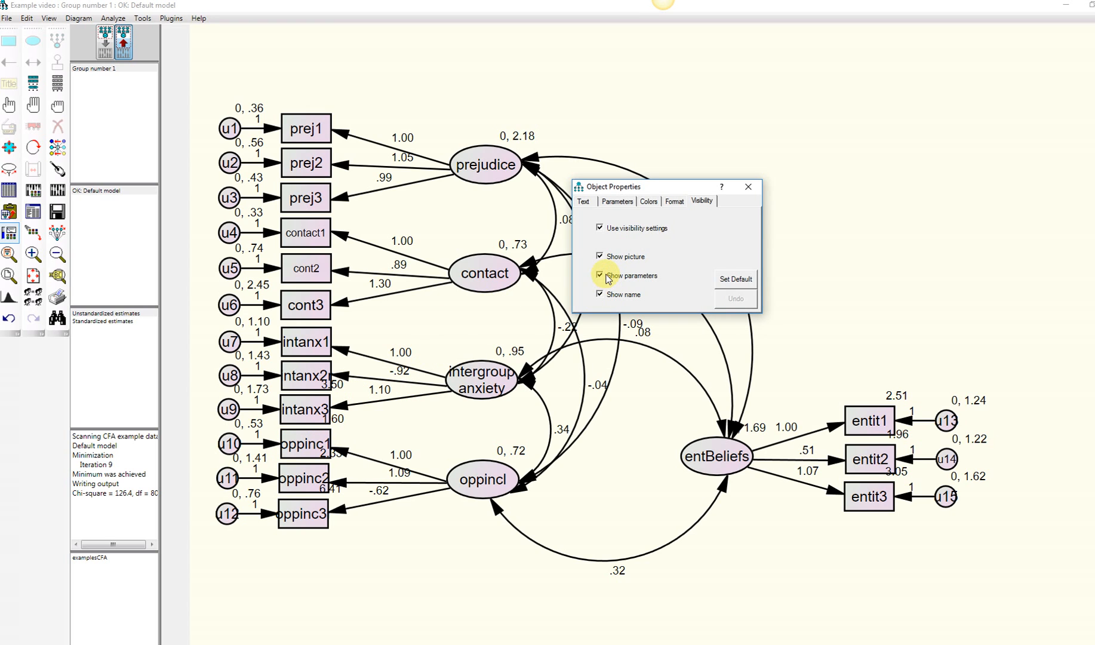
left_click(304, 374)
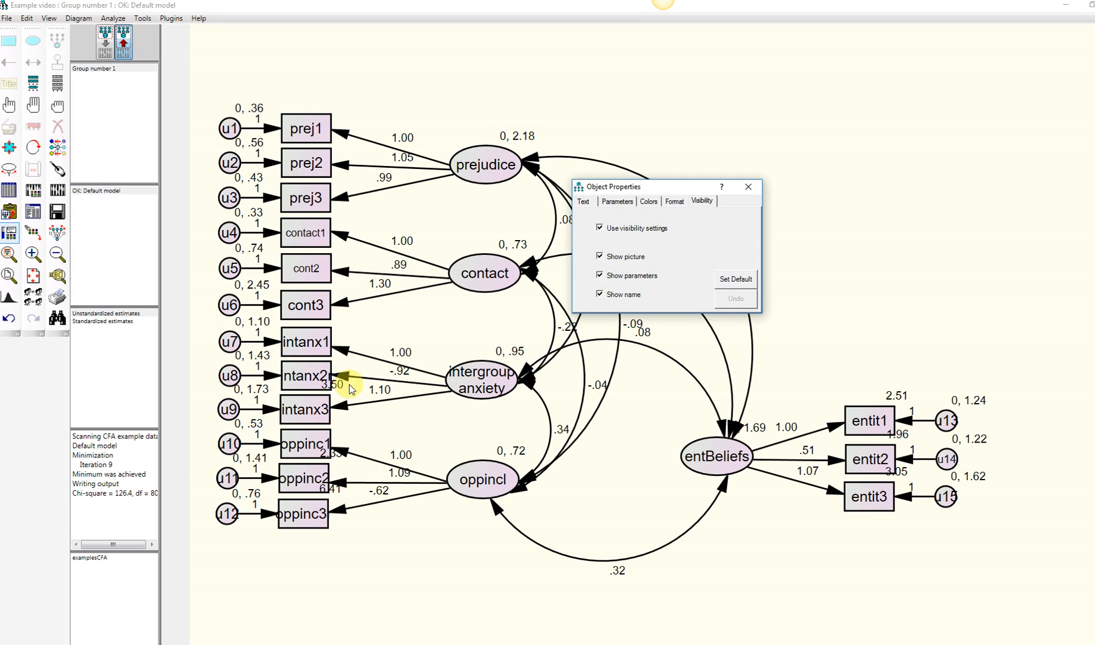
left_click(748, 186)
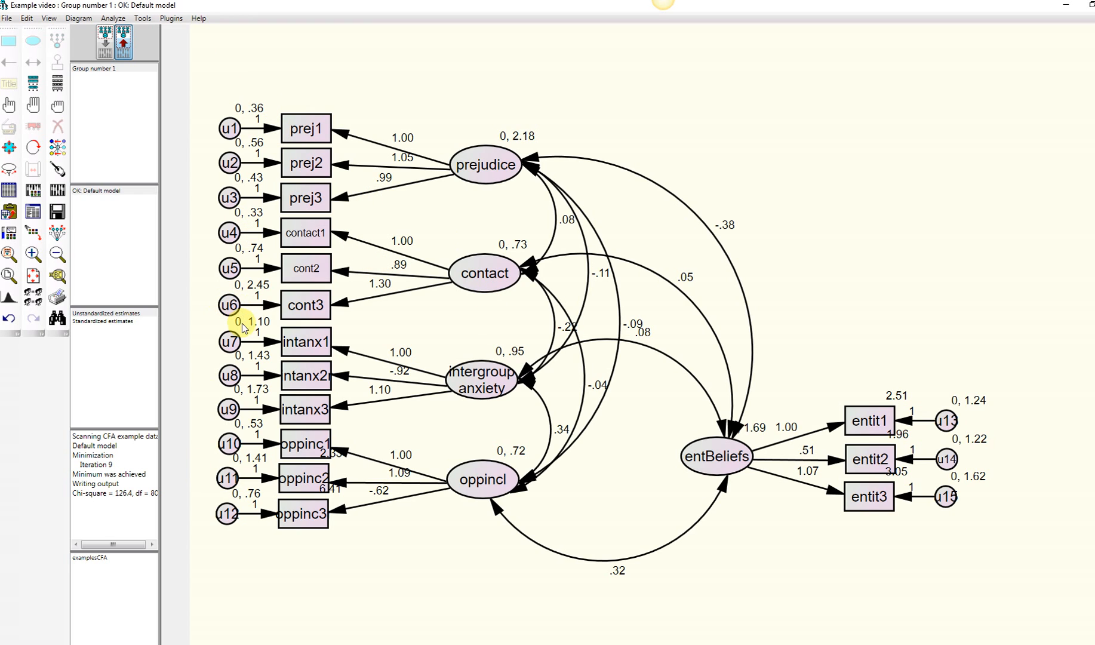
Compare the standardized estimates with the unstandardized estimates on the output path diagram.
left_click(116, 321)
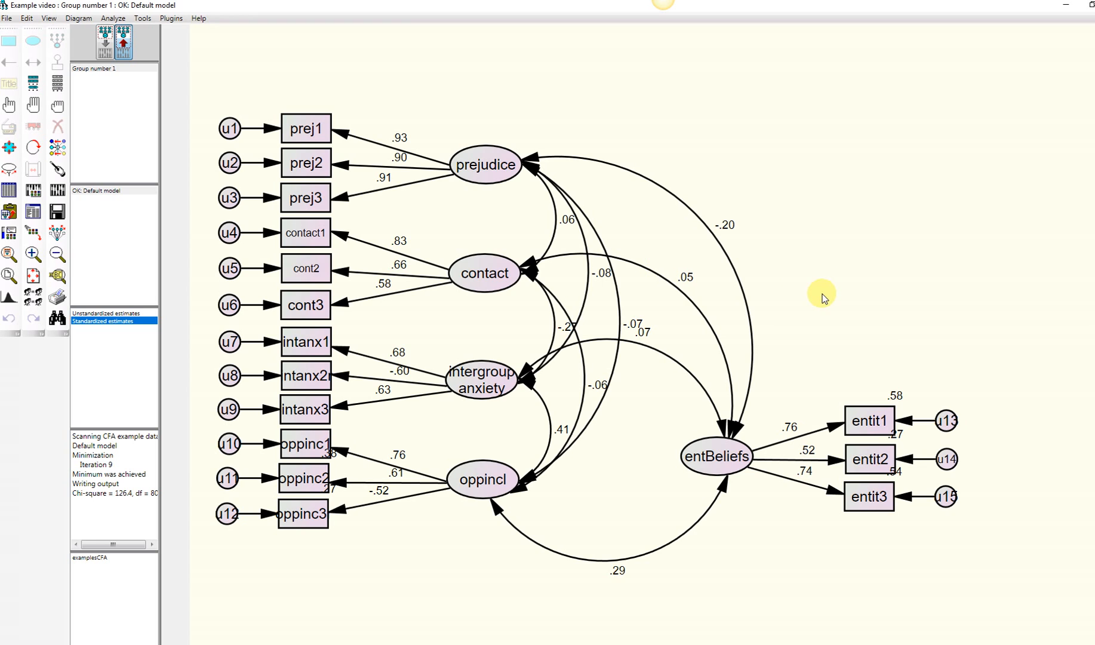
left_click(130, 313)
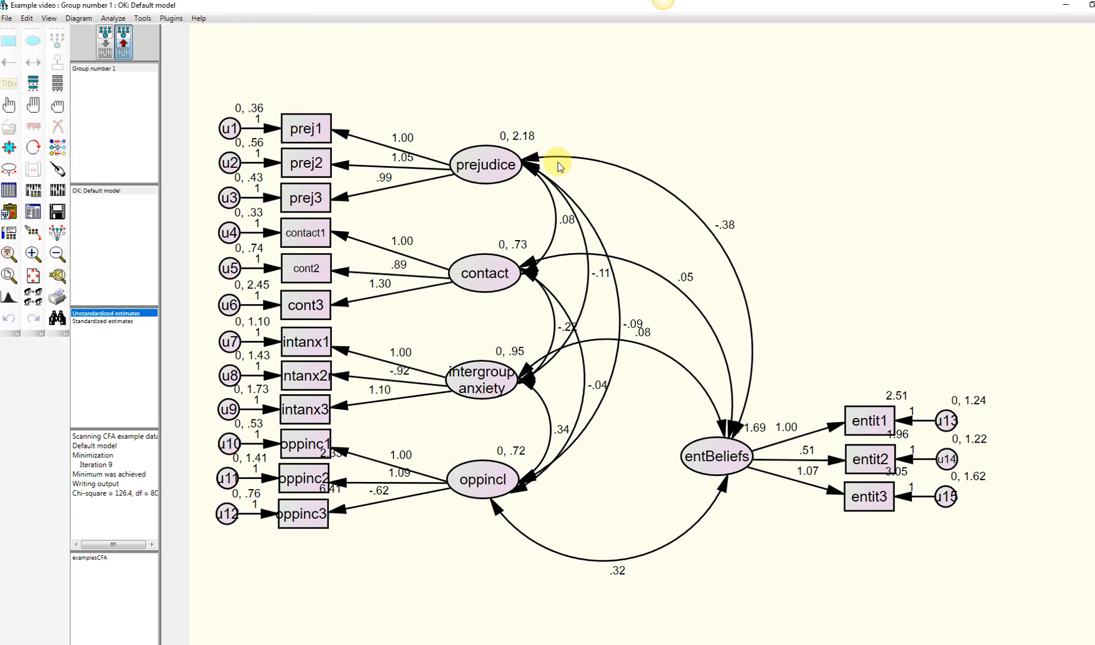
Hide the parameters of the prejudice, contact, intergroup anxiety and oppincl factors and close their object properties.
left_click(503, 173)
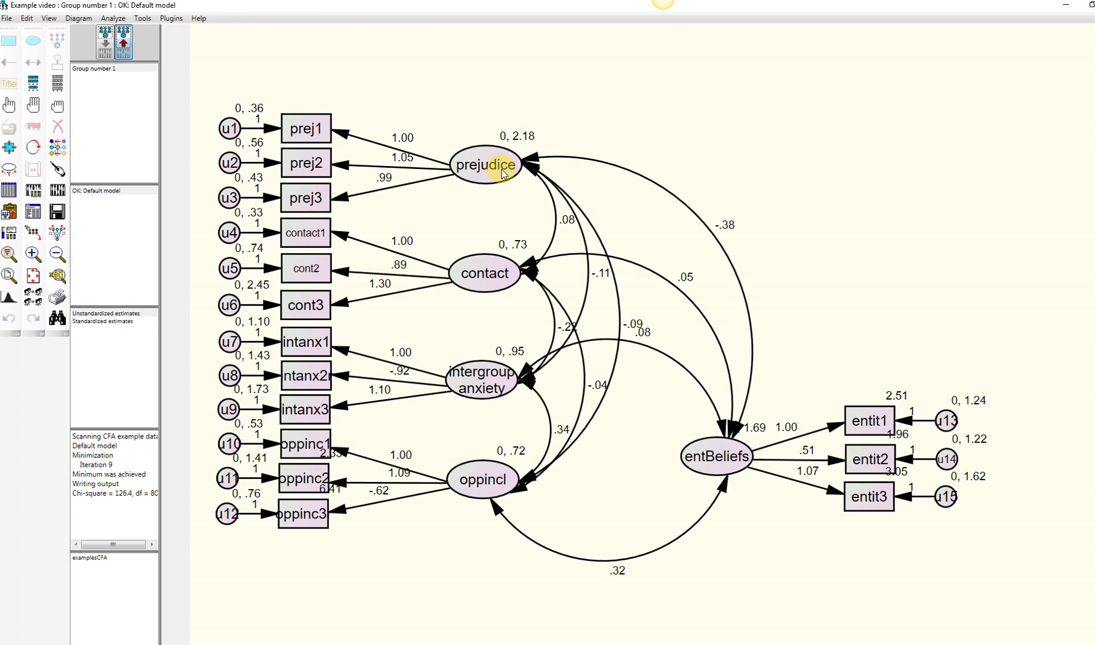
right_click(503, 173)
left_click(526, 179)
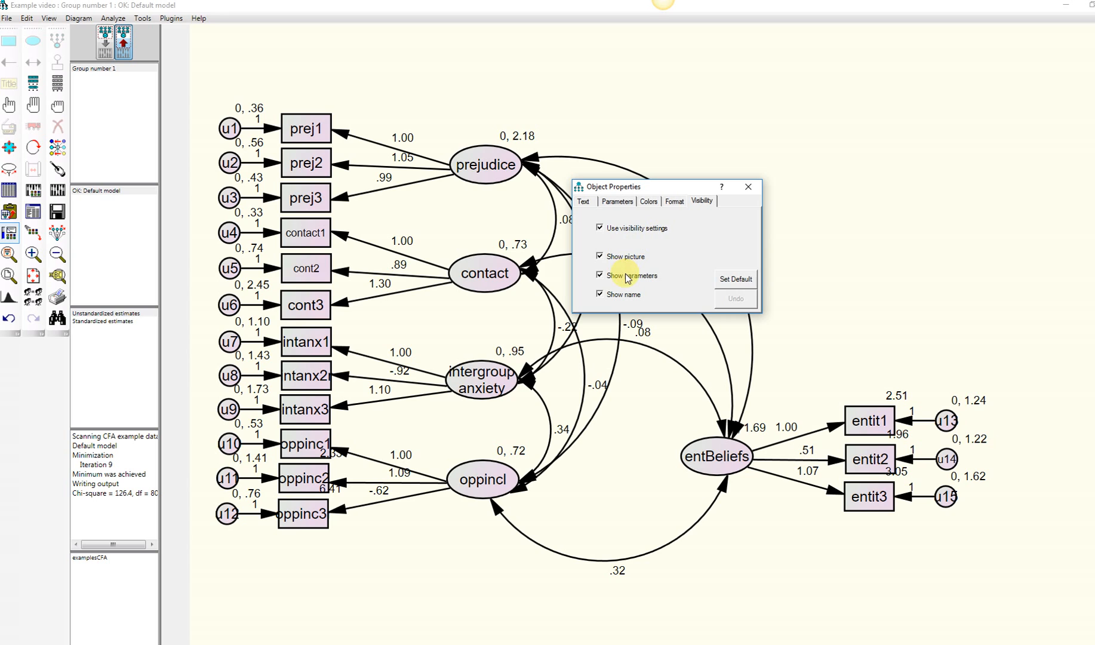
left_click(618, 275)
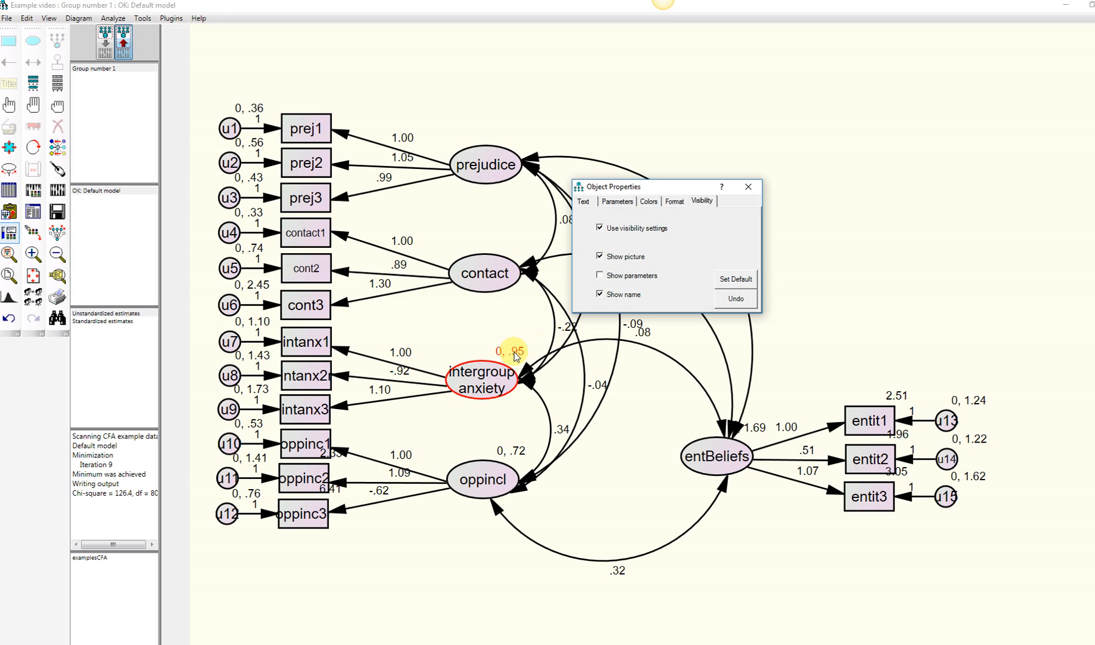
left_click(502, 374)
left_click(620, 276)
left_click(491, 511)
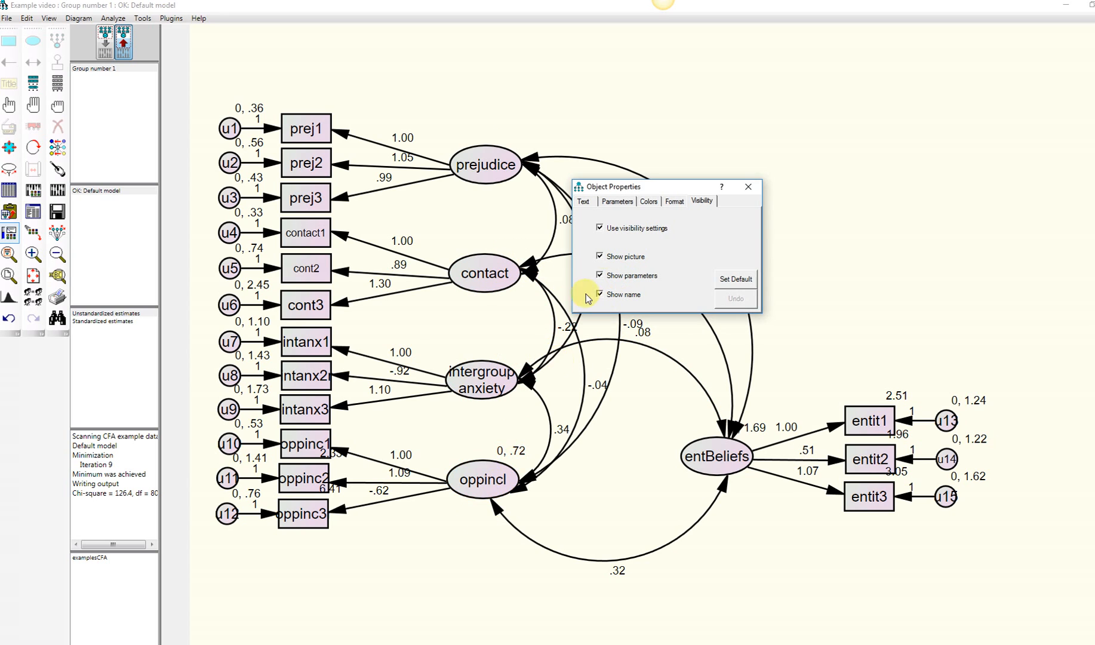
left_click(748, 188)
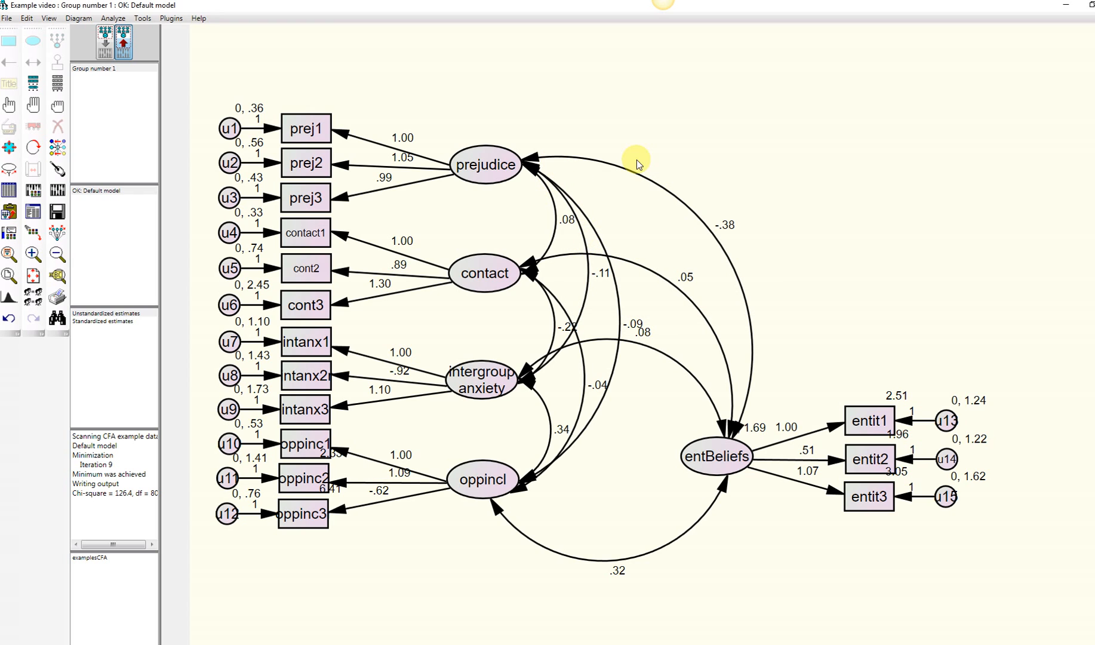
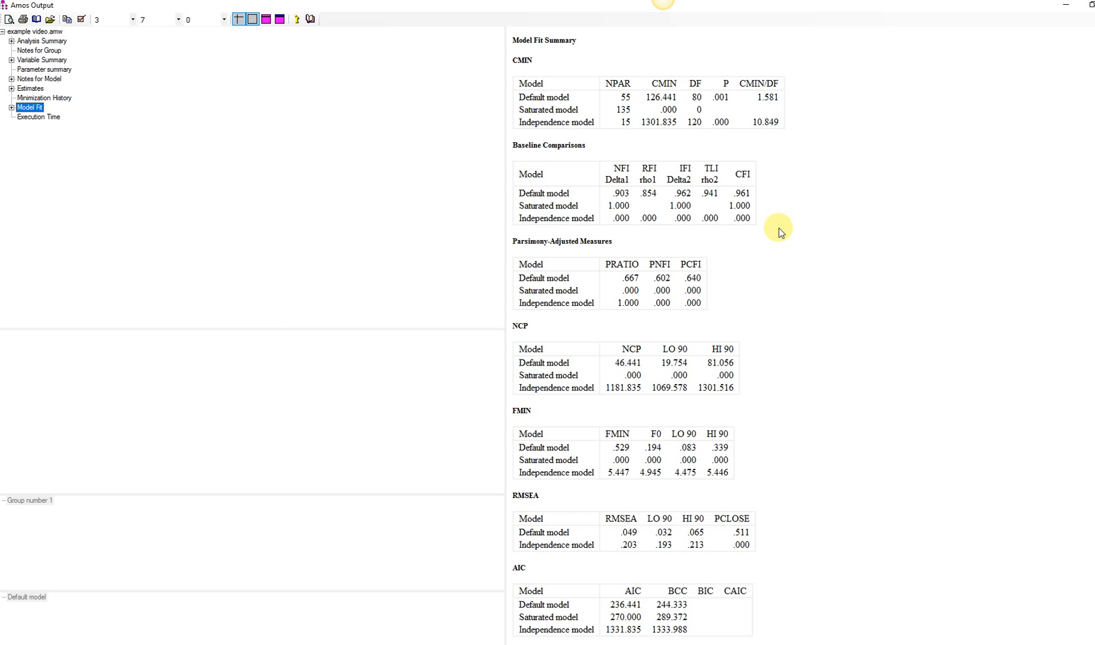
Examine the Model Fit Summary in the text output, from CMIN and baseline comparisons to RMSEA and AIC.
scroll(868, 461, "down", 4)
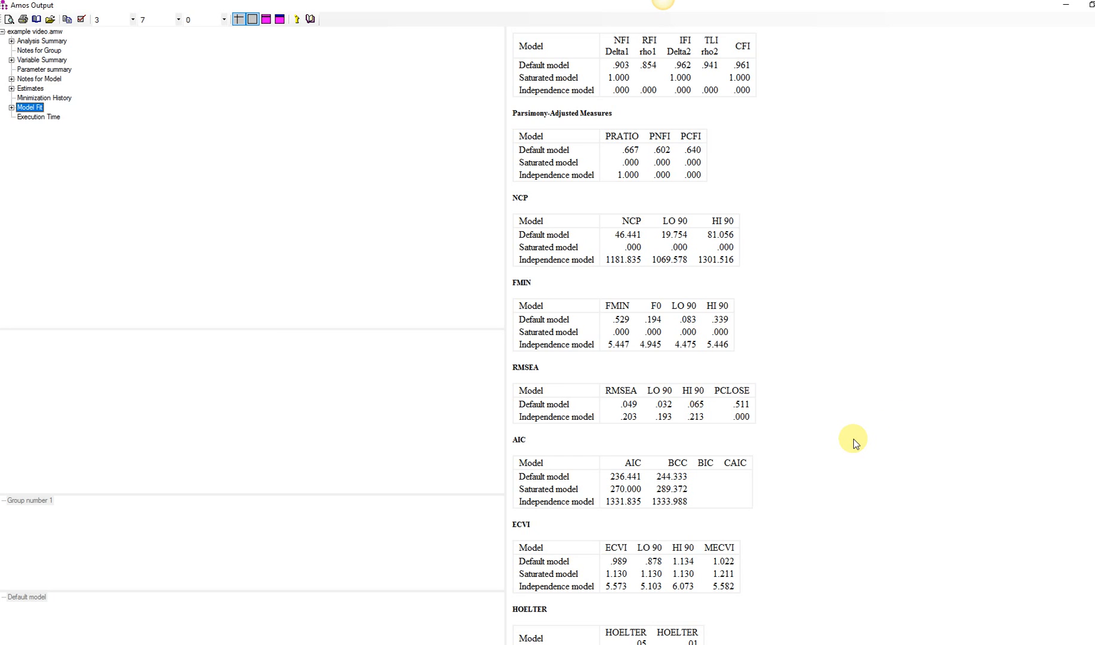
scroll(853, 443, "up", 5)
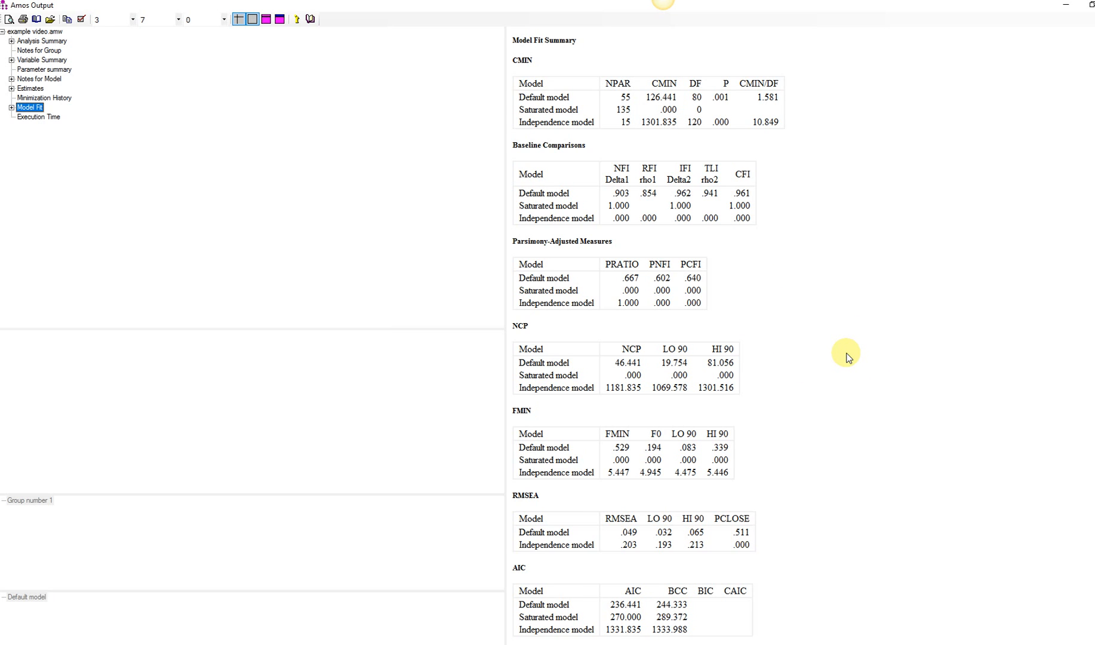
scroll(848, 356, "down", 3)
scroll(848, 356, "up", 3)
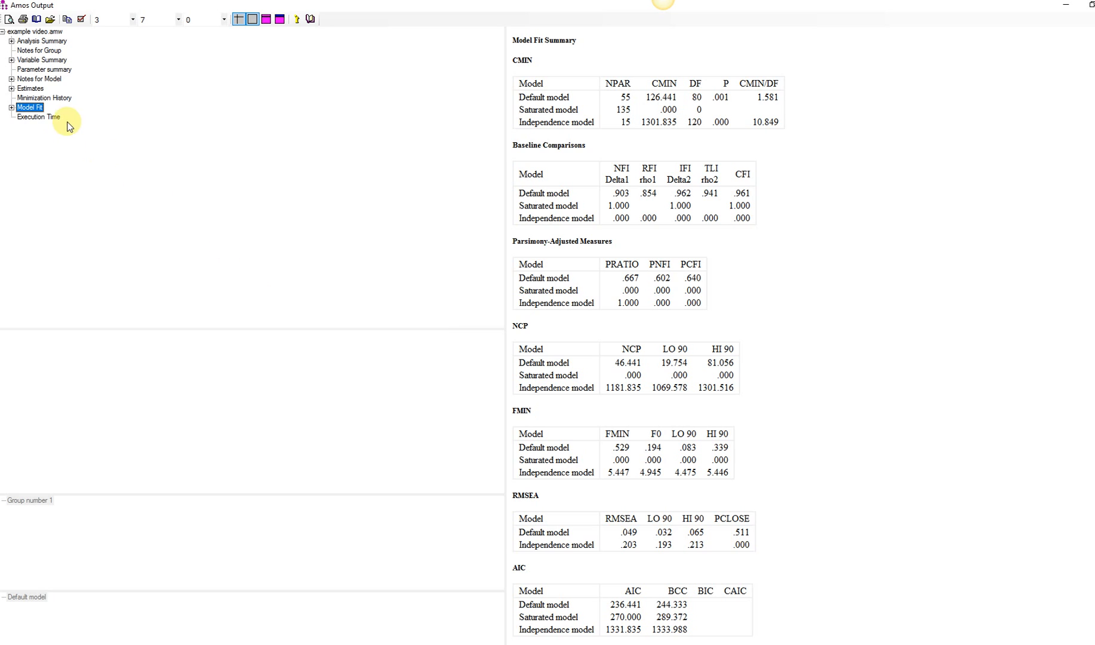
Open the Estimates output and compare its regression weights with the unstandardized estimates on the path diagram.
left_click(31, 89)
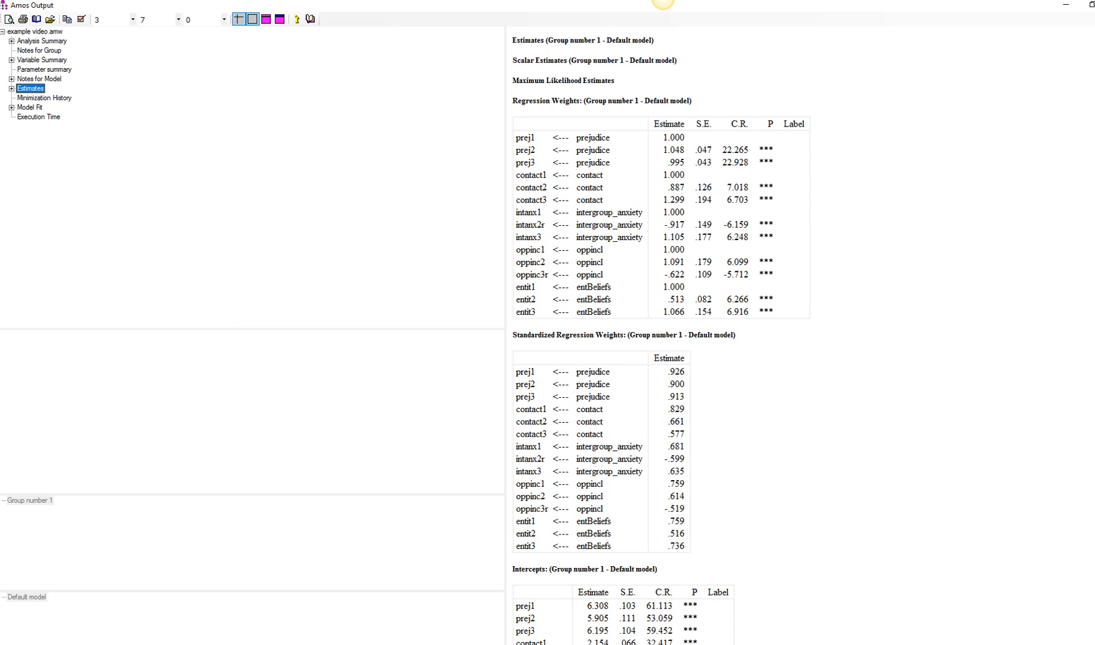
left_click(324, 628)
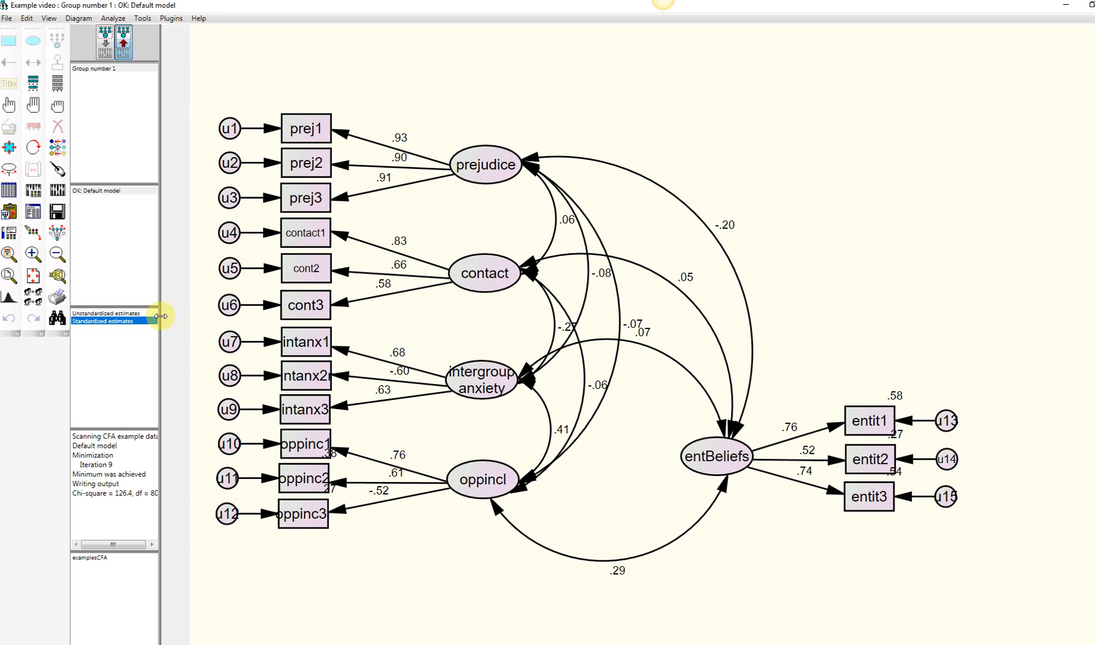
left_click(120, 313)
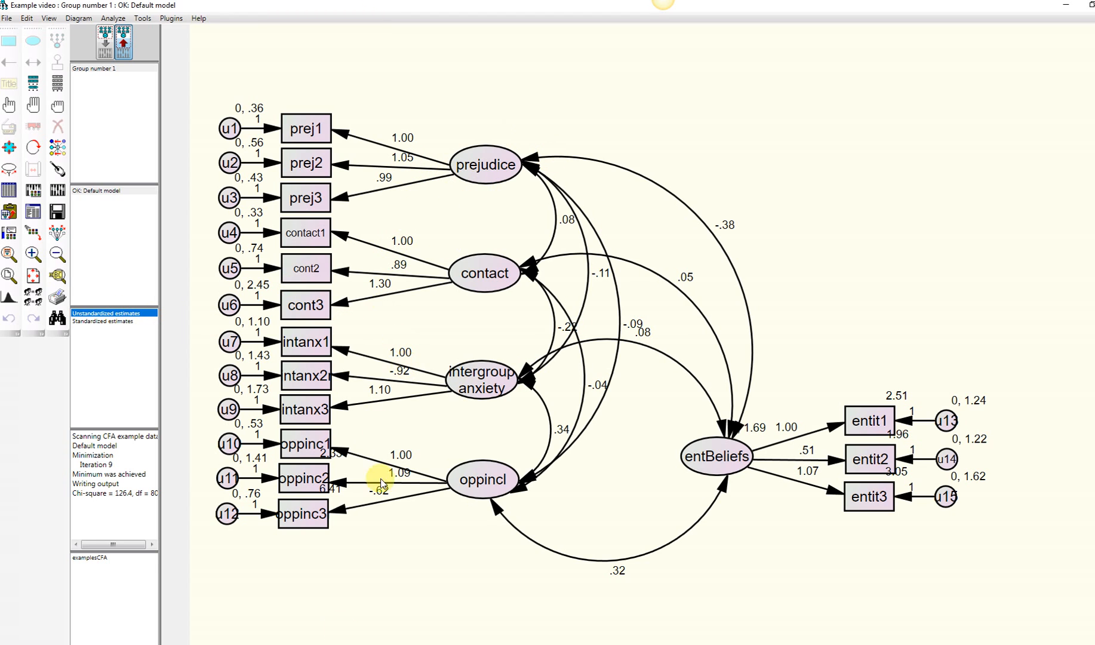
left_click(418, 621)
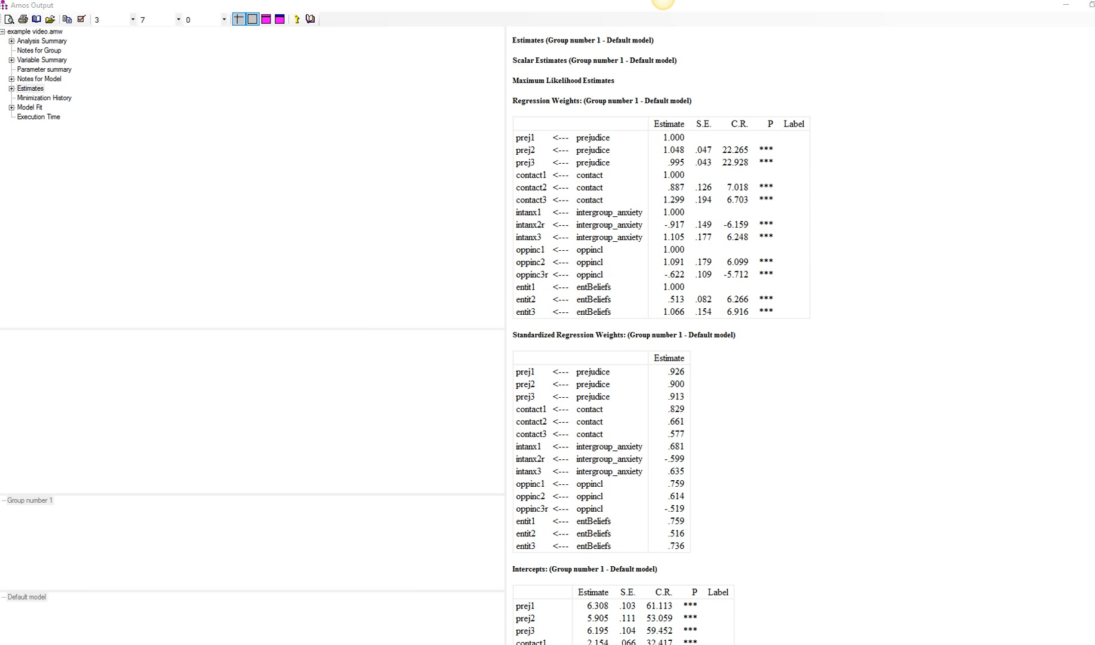
left_click(343, 627)
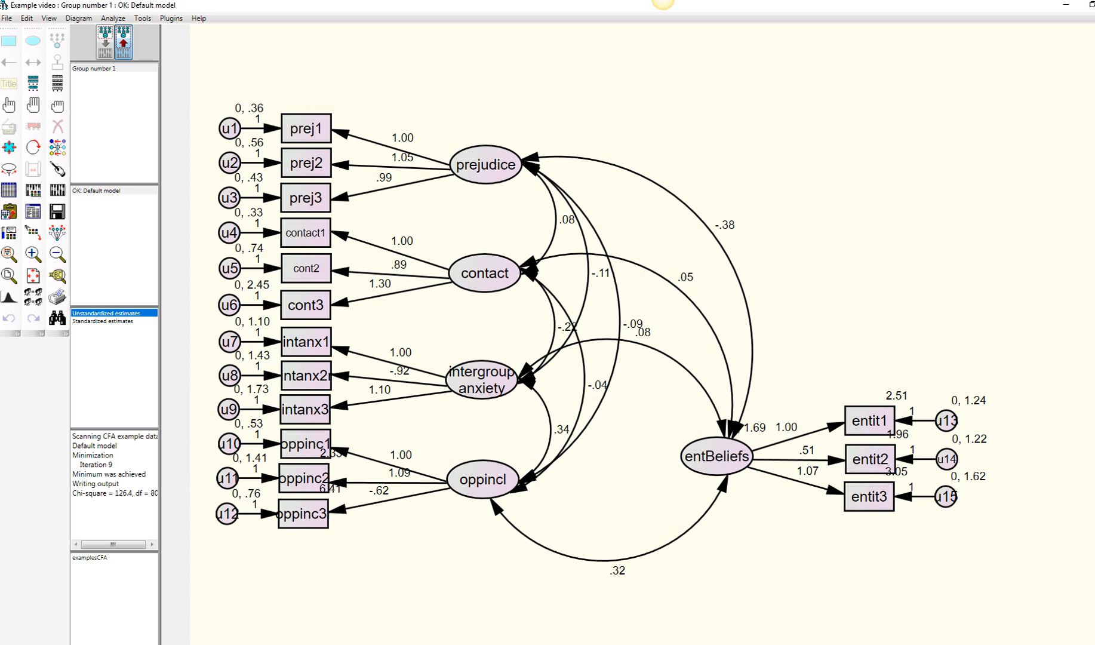
left_click(457, 640)
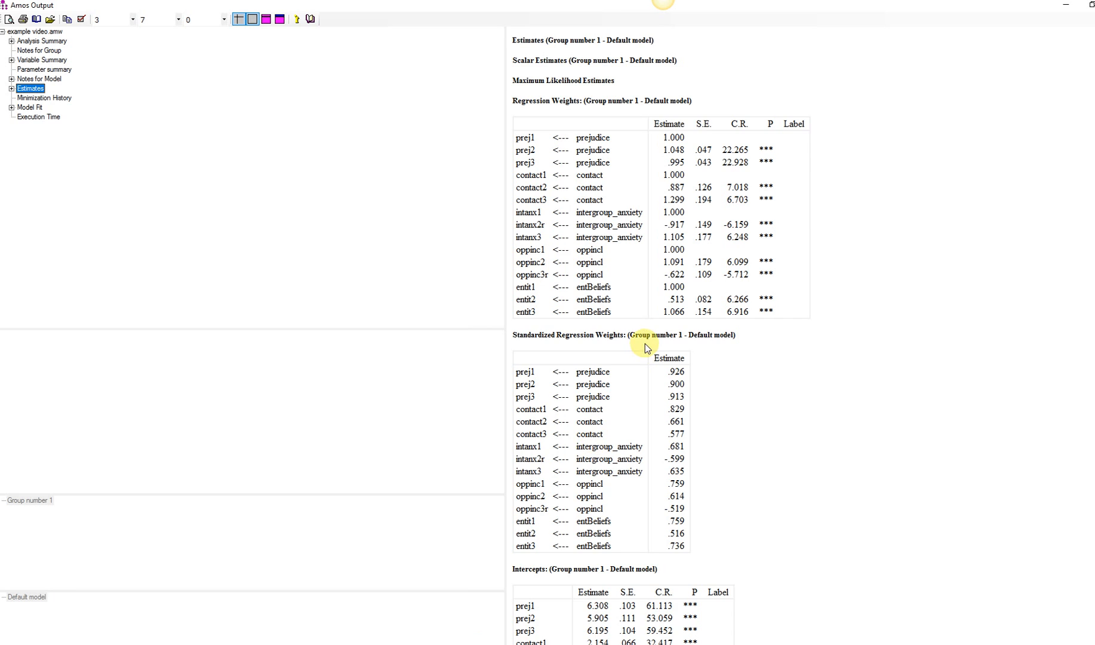
Read the covariances and correlations between factors in the output, and display the standardized estimates on the path diagram.
scroll(646, 344, "down", 4)
scroll(654, 348, "down", 6)
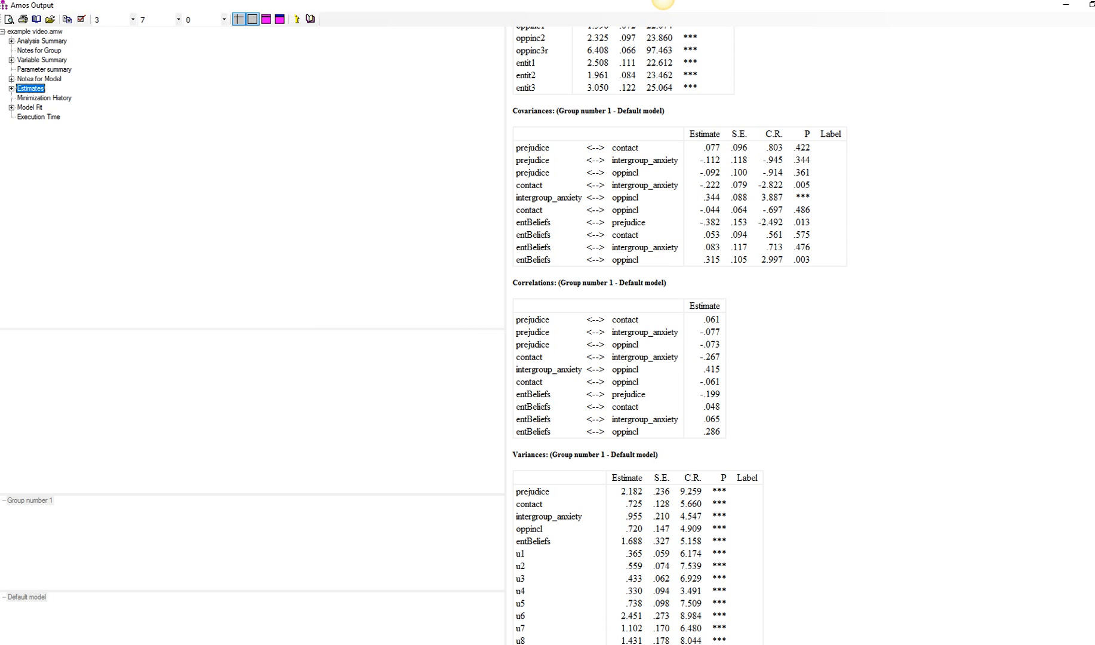
left_click(332, 640)
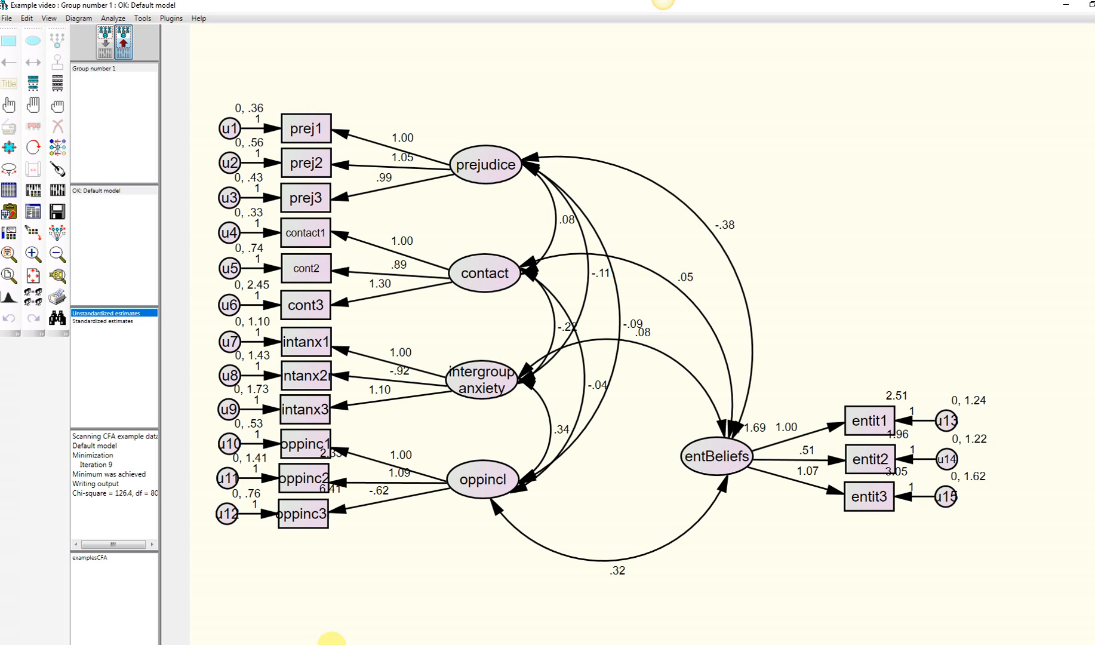
left_click(111, 321)
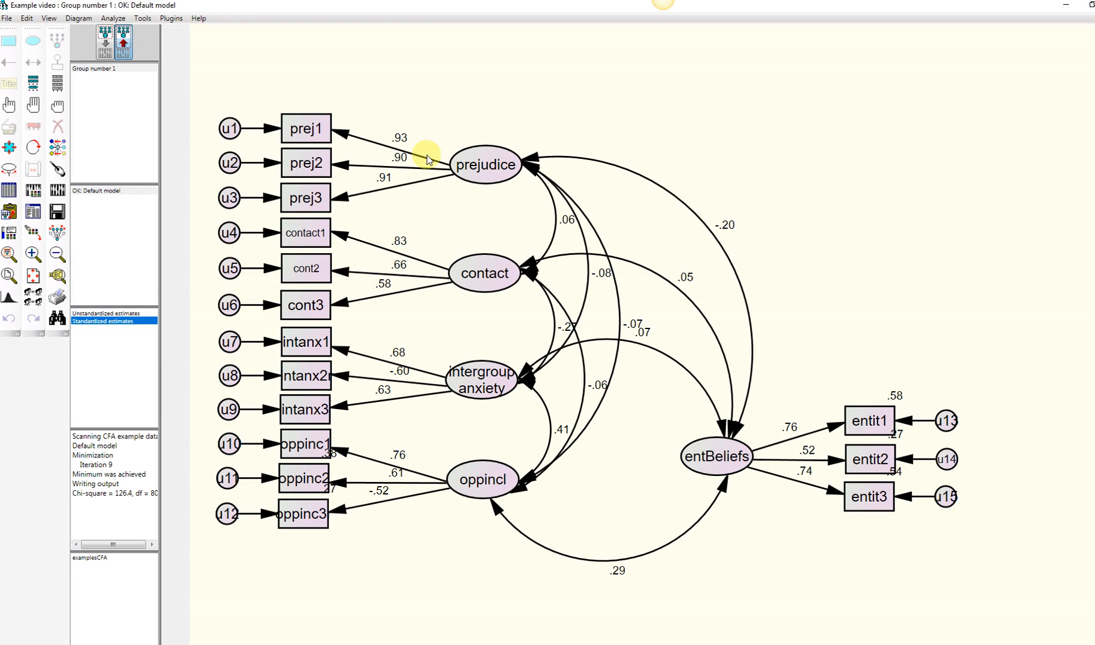
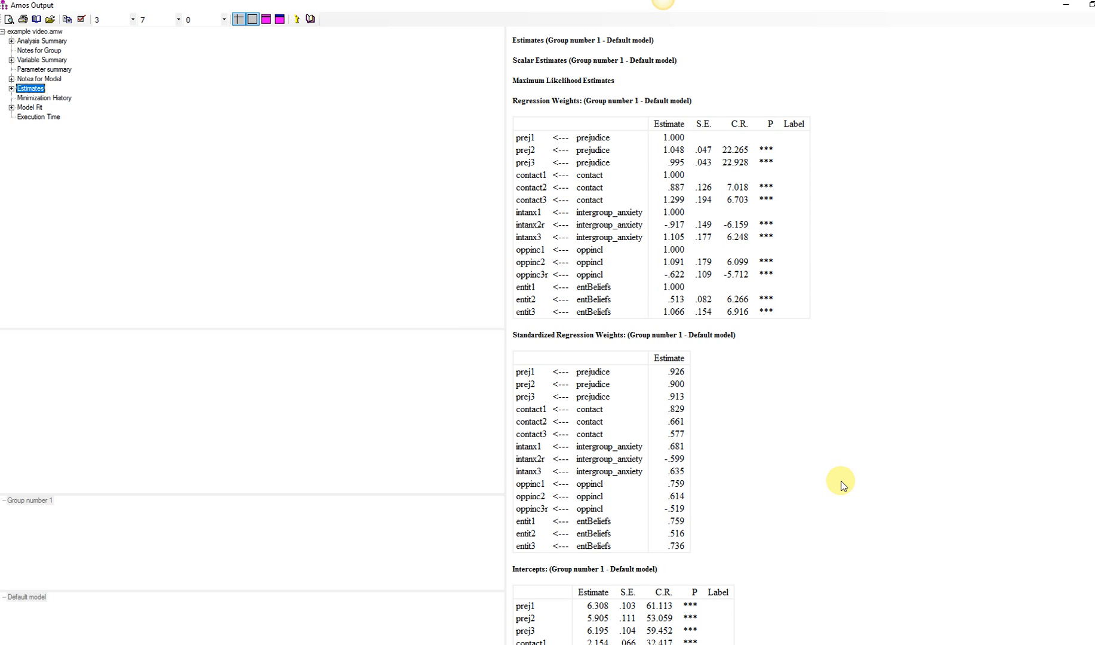
Review the intercepts, variances and squared multiple correlations in the Estimates output and return to the regression weights.
scroll(842, 483, "down", 3)
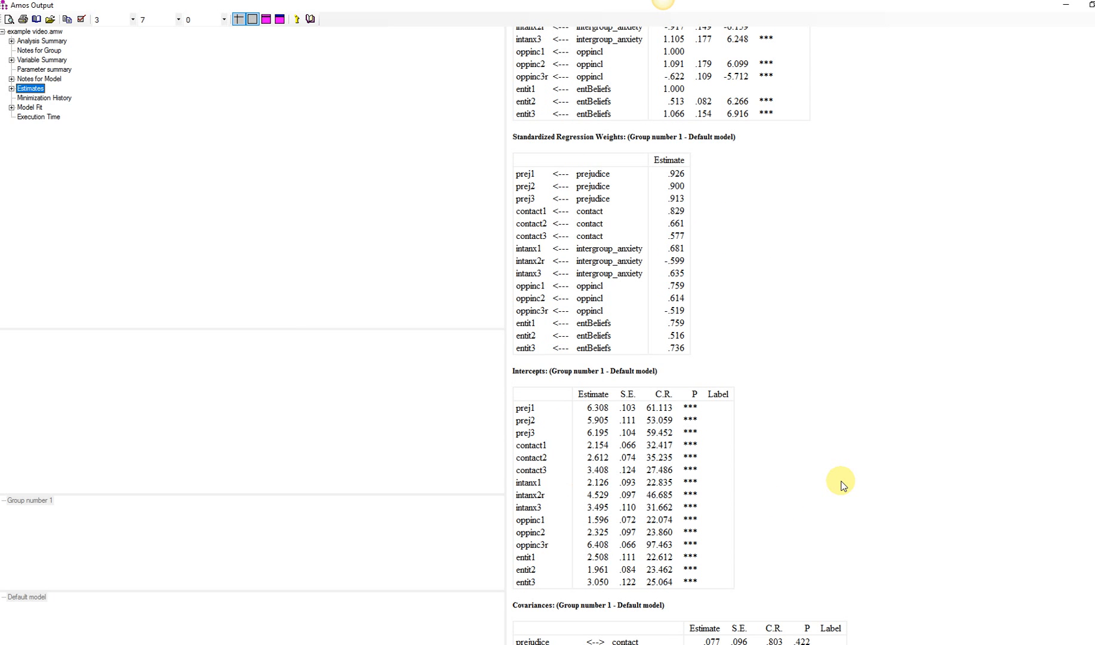
scroll(842, 483, "down", 12)
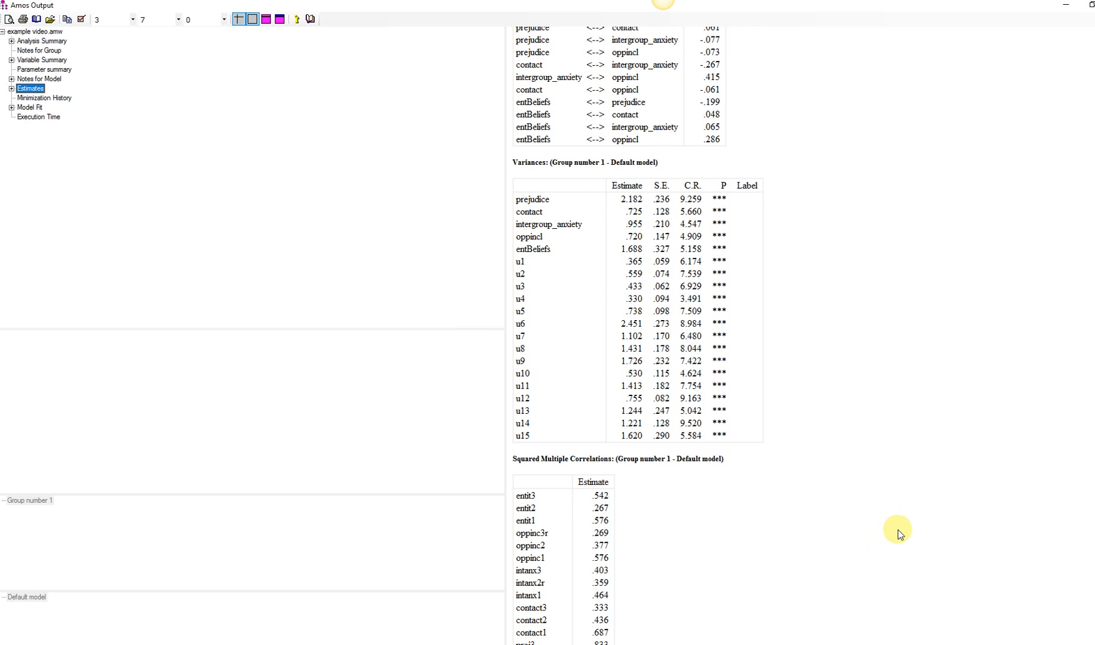
left_click_drag(916, 505, 915, 415)
scroll(916, 379, "up", 15)
left_click(913, 365)
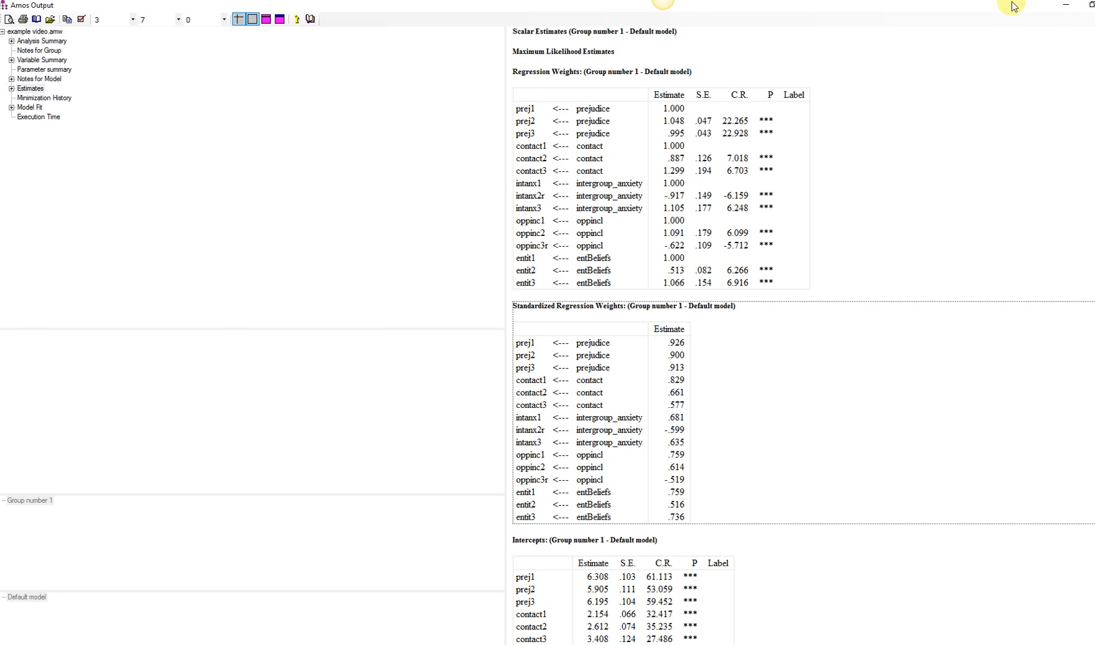
Restore the text output to a smaller window over the diagram and bring up the Squared Multiple Correlations table.
double_click(941, 11)
left_click_drag(814, 20, 647, 51)
scroll(690, 236, "down", 4)
scroll(690, 236, "down", 10)
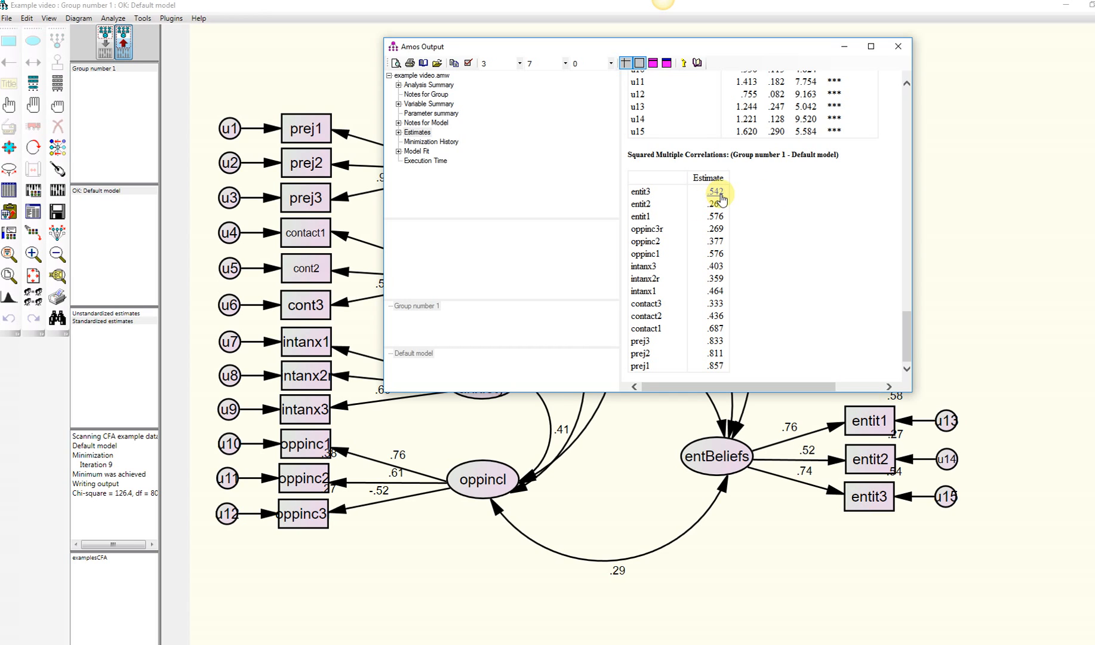
Compare the squared multiple correlations with the indicators on the path diagram by repositioning the output window, and close the output.
left_click_drag(665, 45, 842, 191)
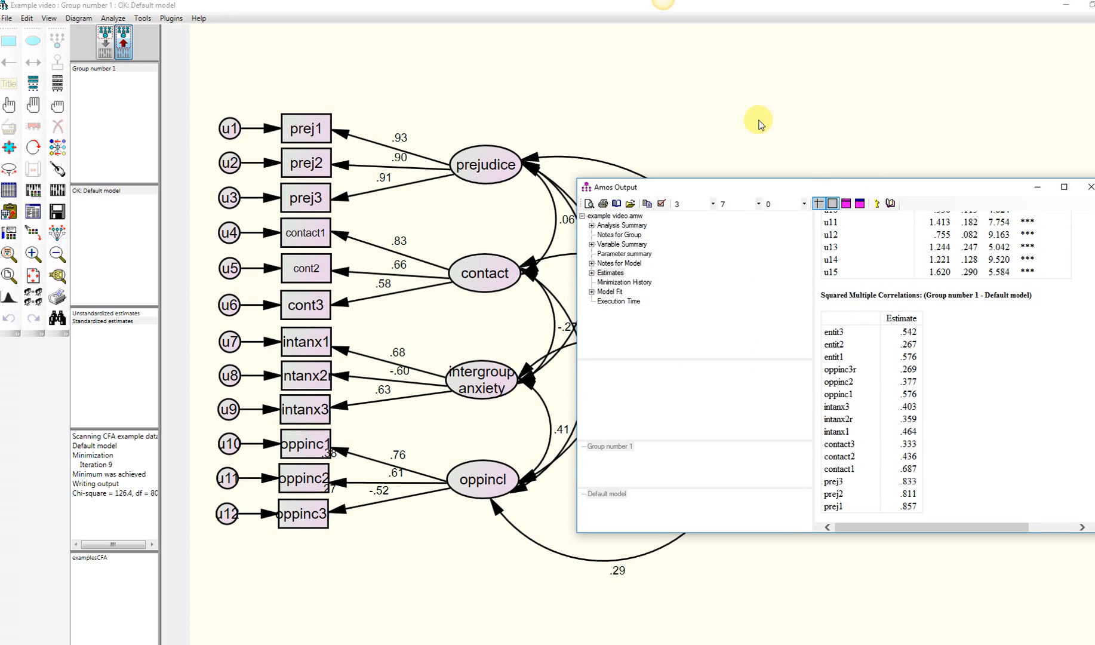
left_click_drag(810, 194, 458, 145)
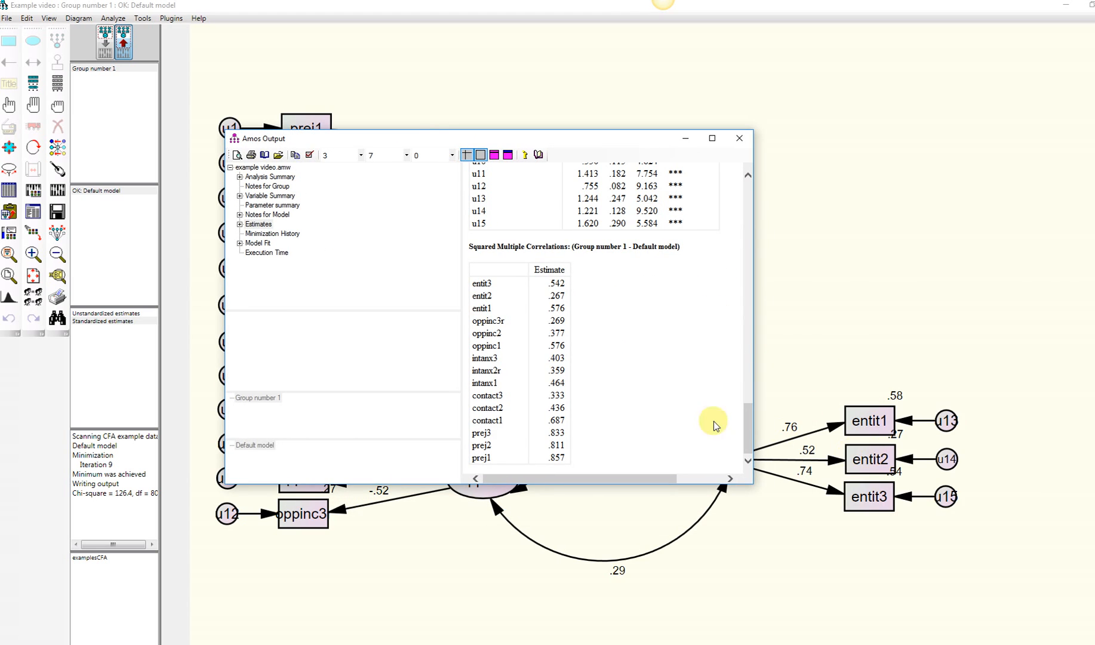
left_click_drag(584, 139, 483, 129)
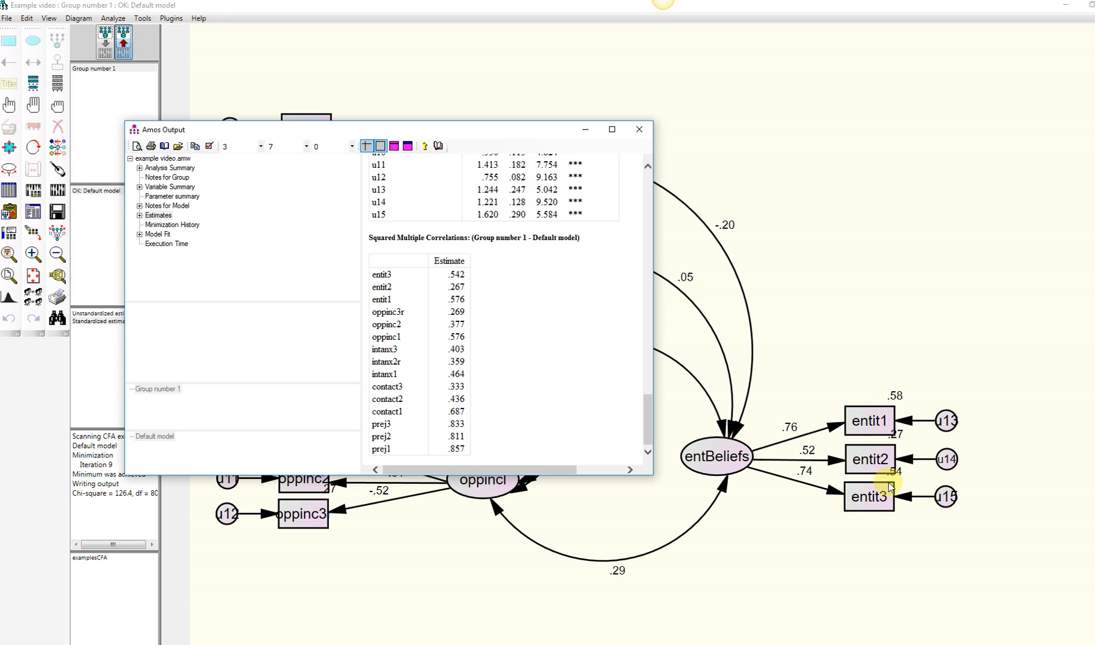
left_click_drag(406, 129, 463, 98)
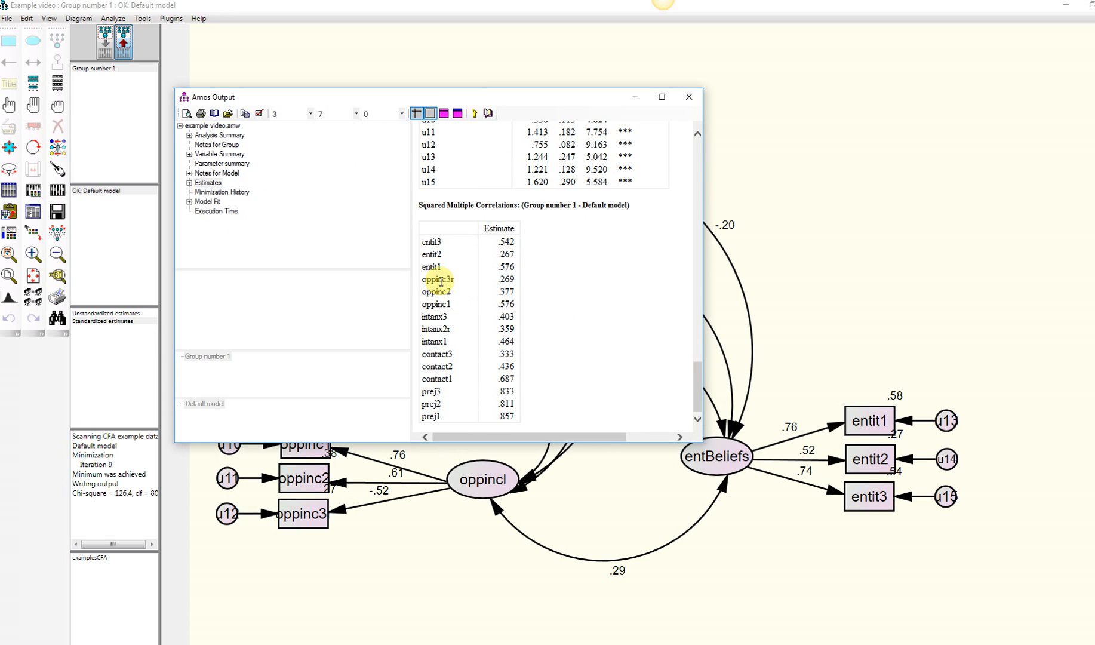
left_click_drag(413, 98, 594, 72)
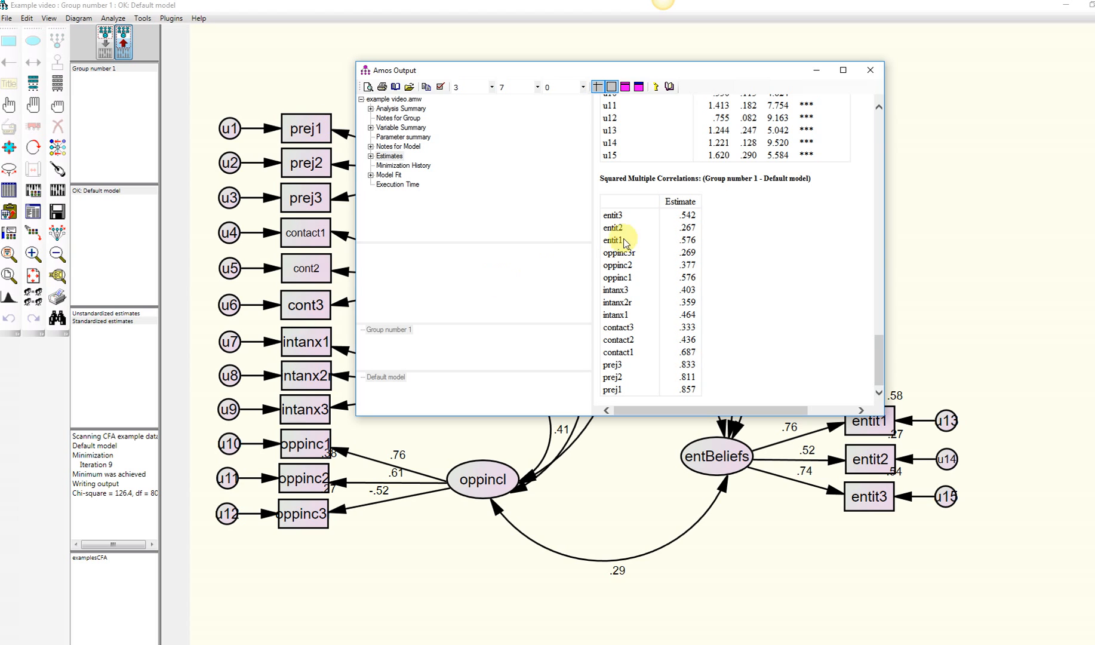
left_click_drag(636, 72, 625, 218)
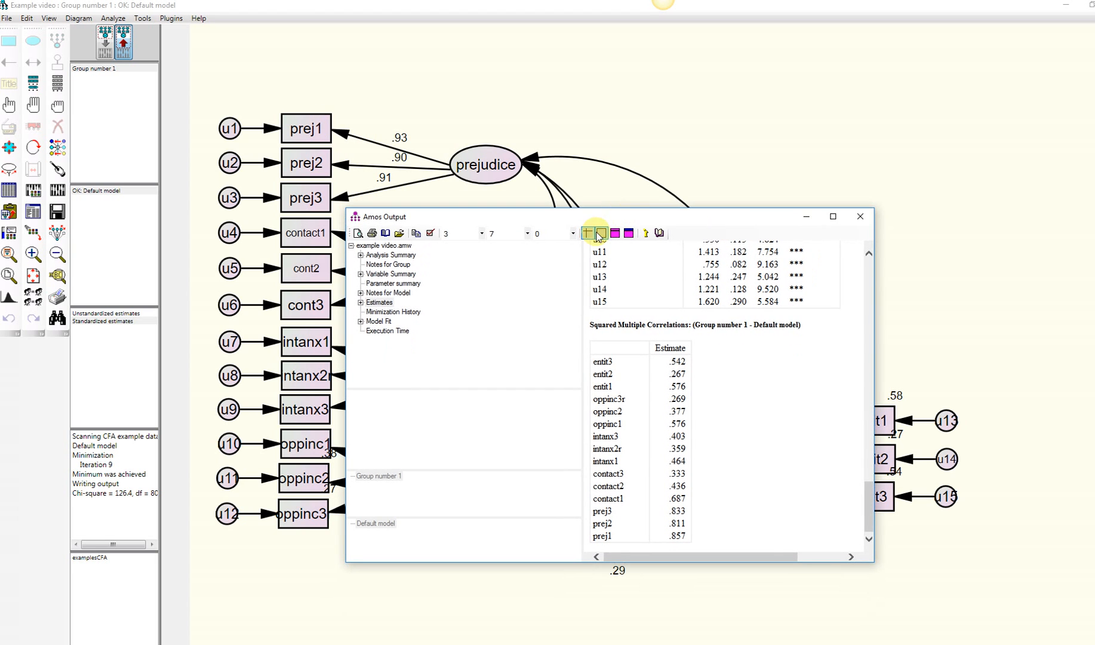
left_click(861, 217)
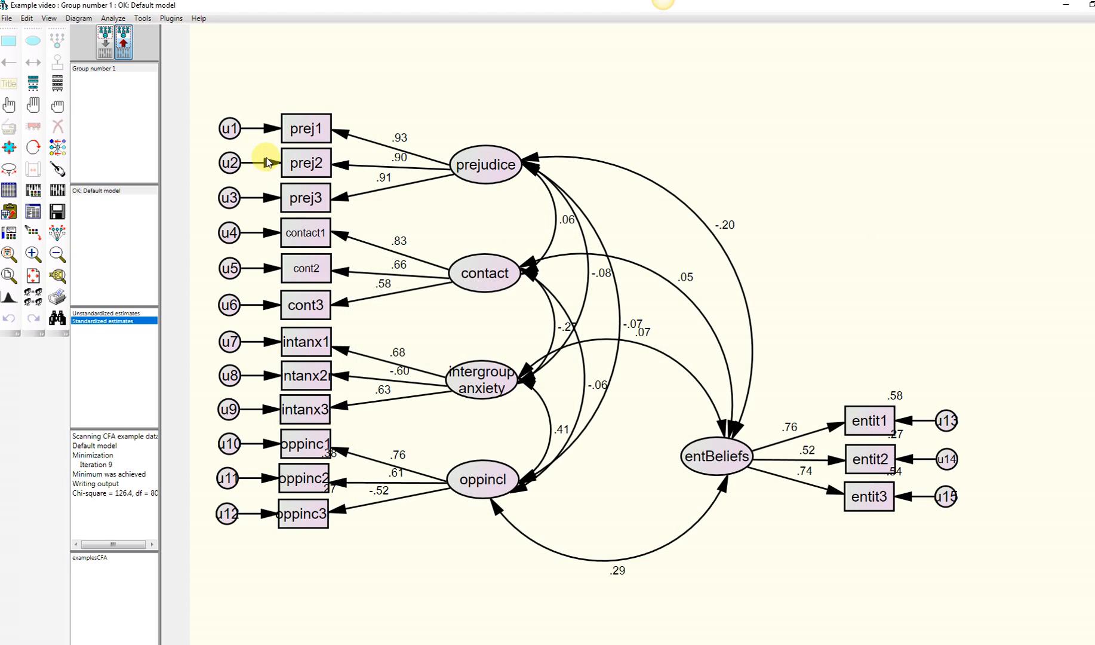
Return to the input path diagram and draw a single-headed path from intergroup anxiety to prej3.
left_click(107, 46)
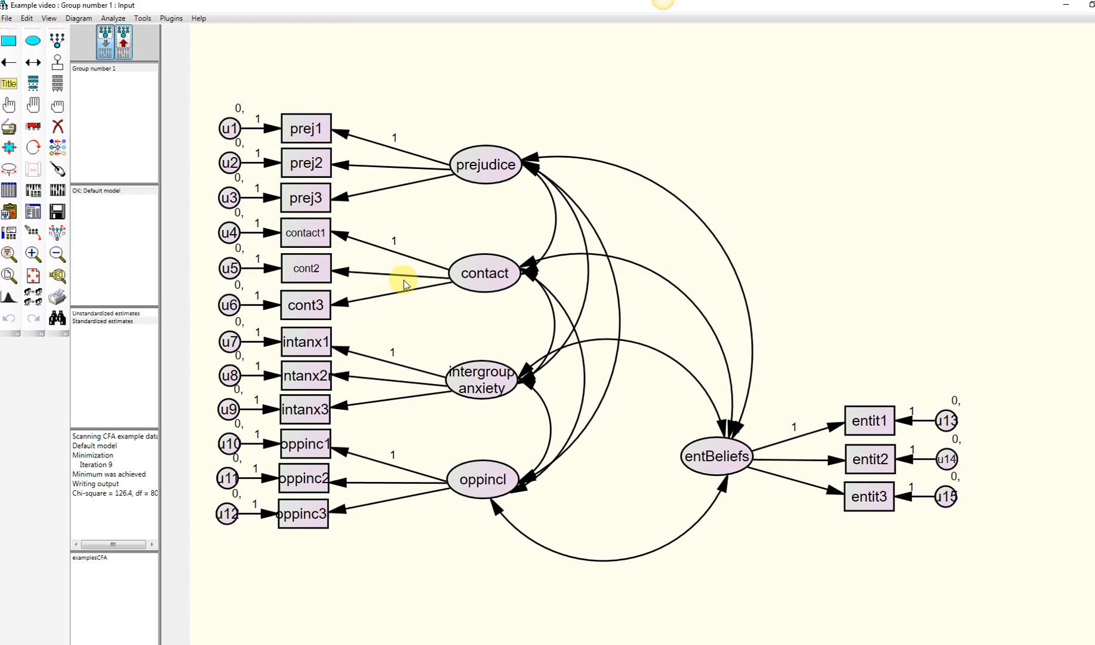
left_click(8, 64)
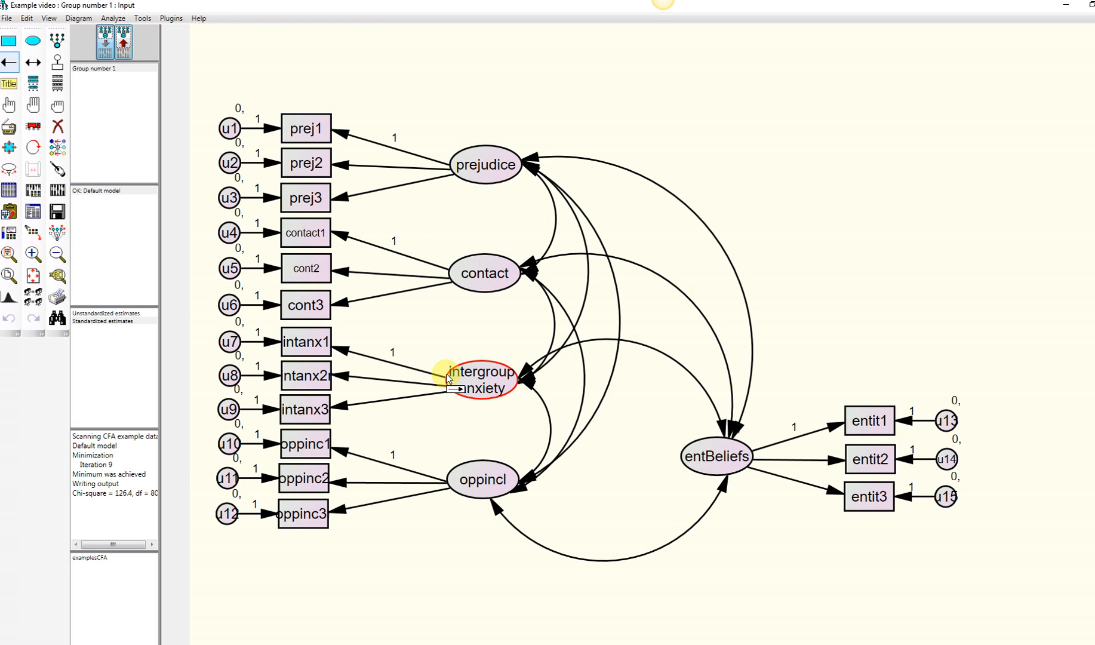
left_click_drag(448, 369, 327, 194)
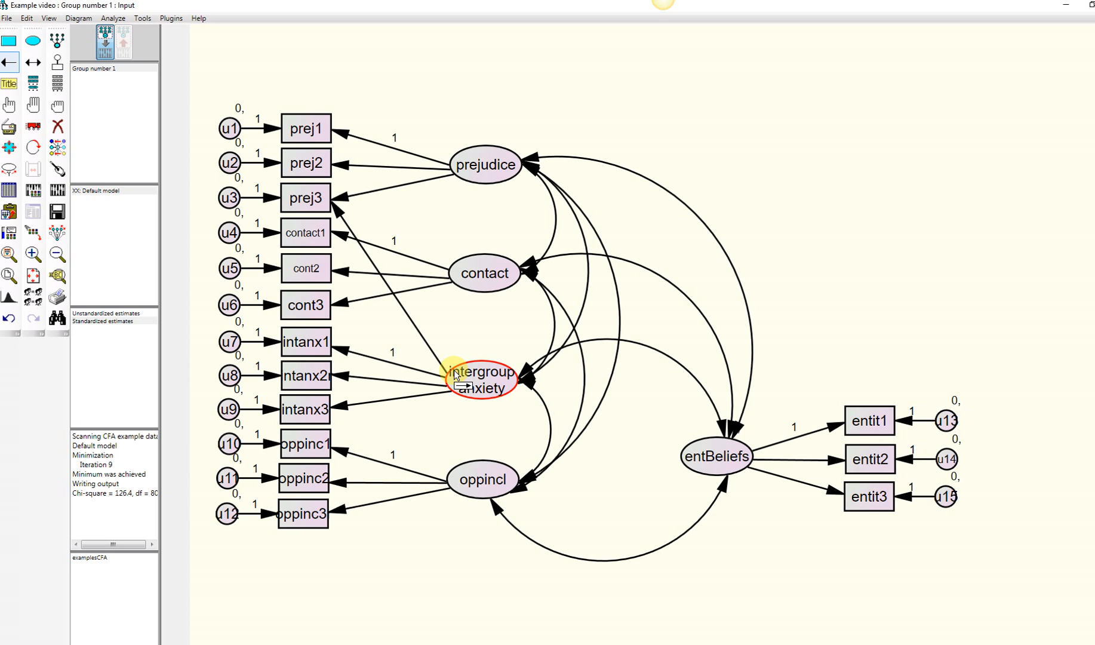
Draw a single-headed path from intergroup anxiety to cont3, and shift the whole diagram right to free space beside the error terms.
left_click_drag(330, 304, 329, 305)
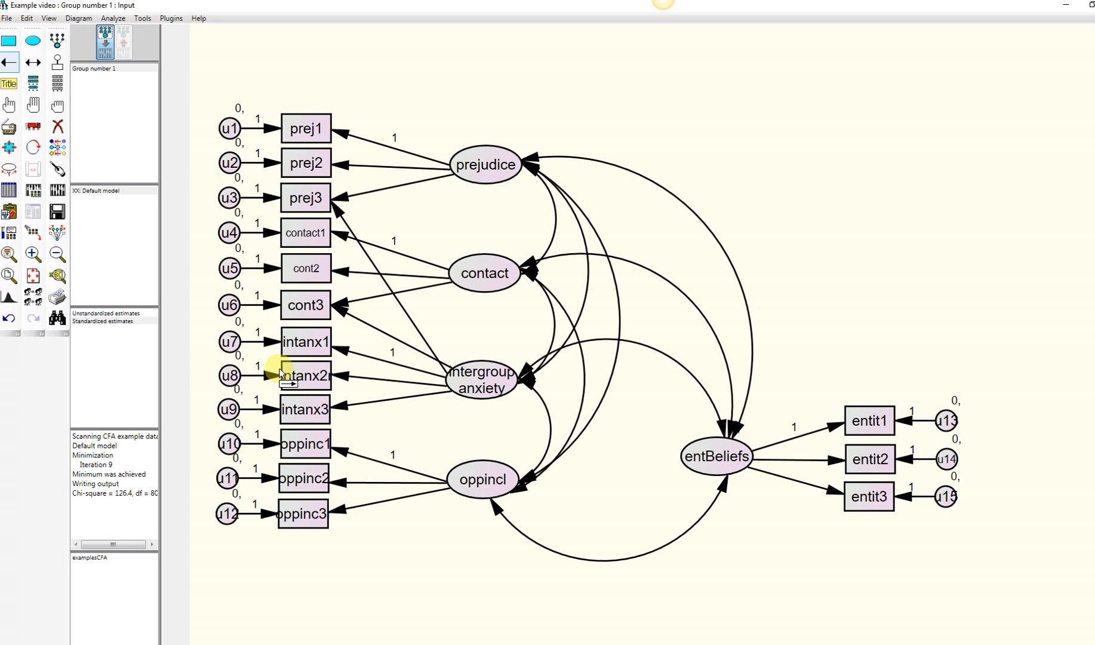
left_click(33, 106)
left_click(32, 126)
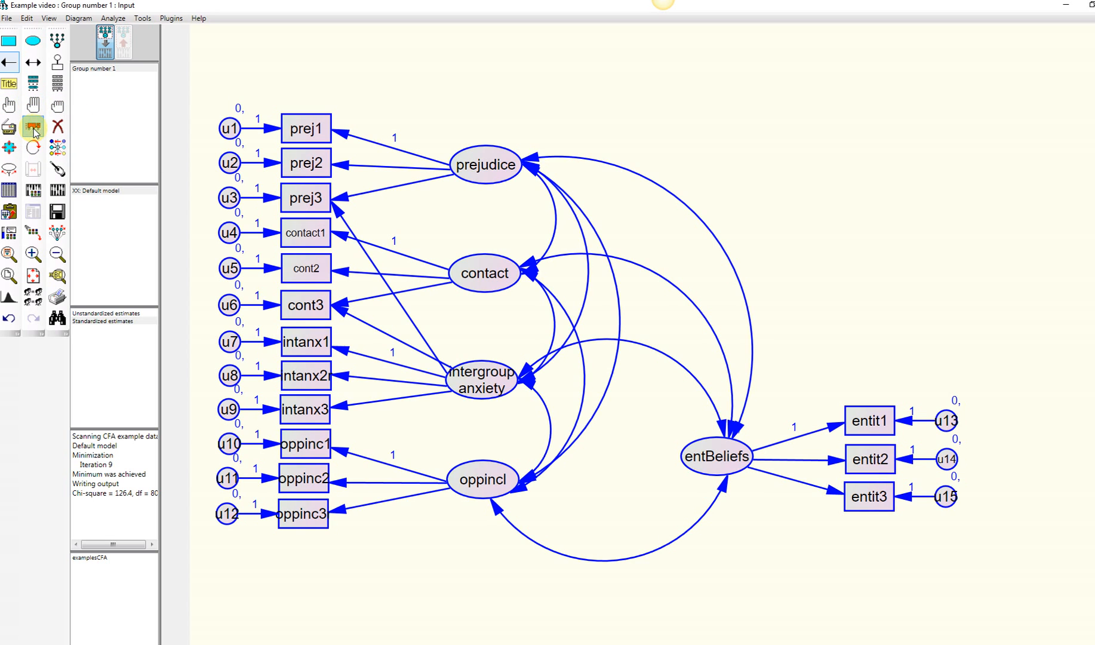
left_click_drag(310, 206, 435, 204)
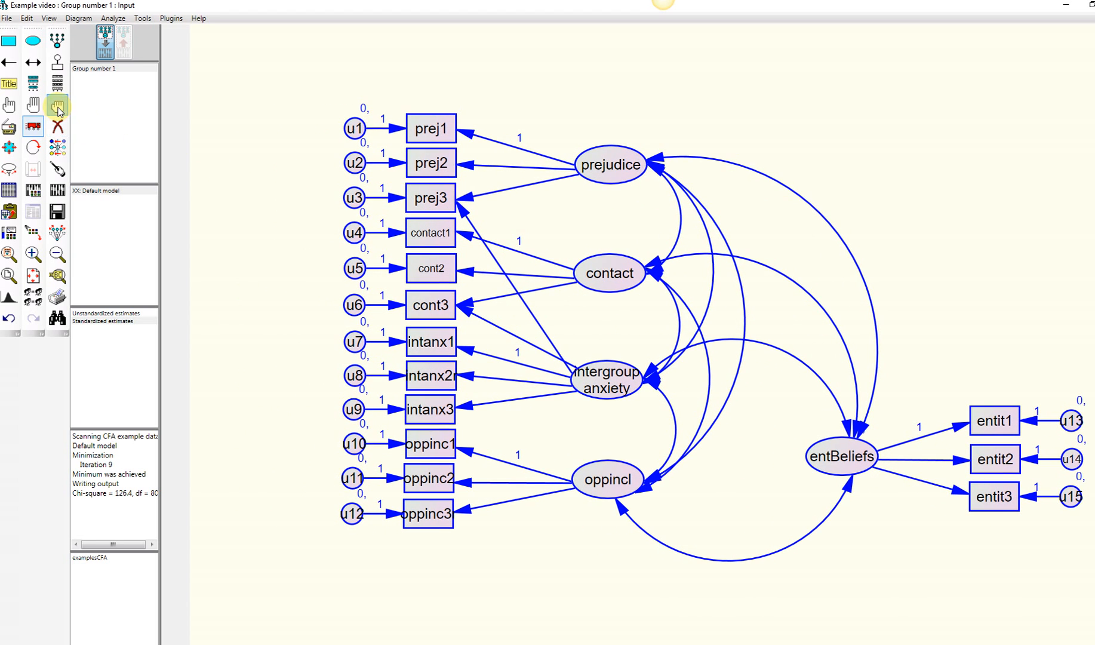
left_click(57, 105)
Draw a covariance between error terms u12 and u8 and re-estimate the model.
left_click(32, 62)
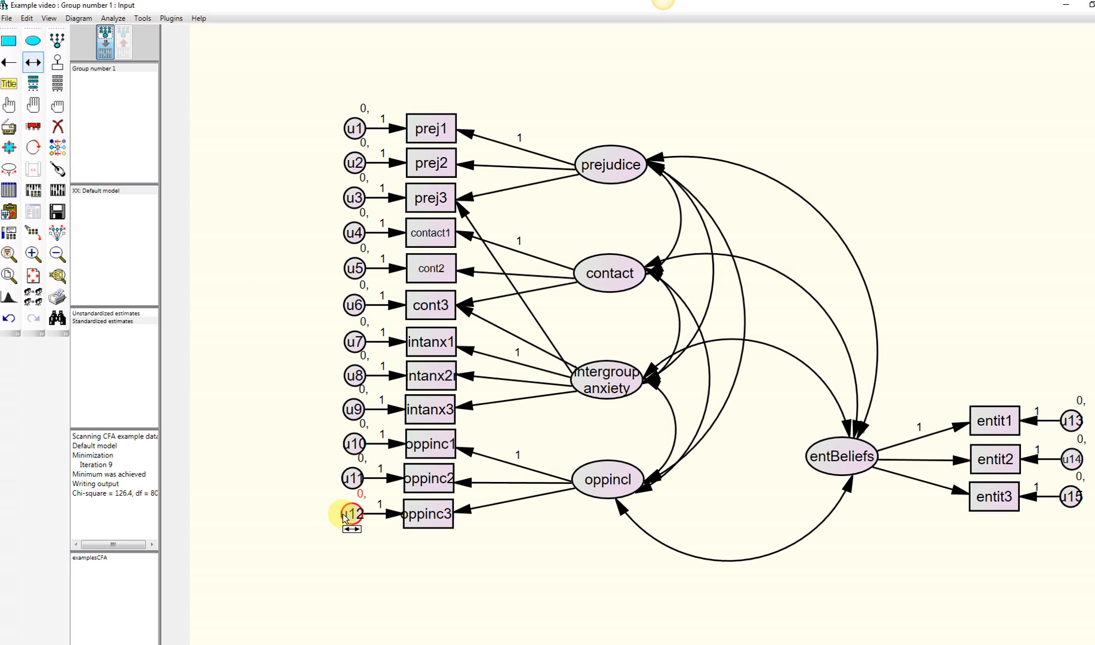
left_click_drag(347, 515, 351, 377)
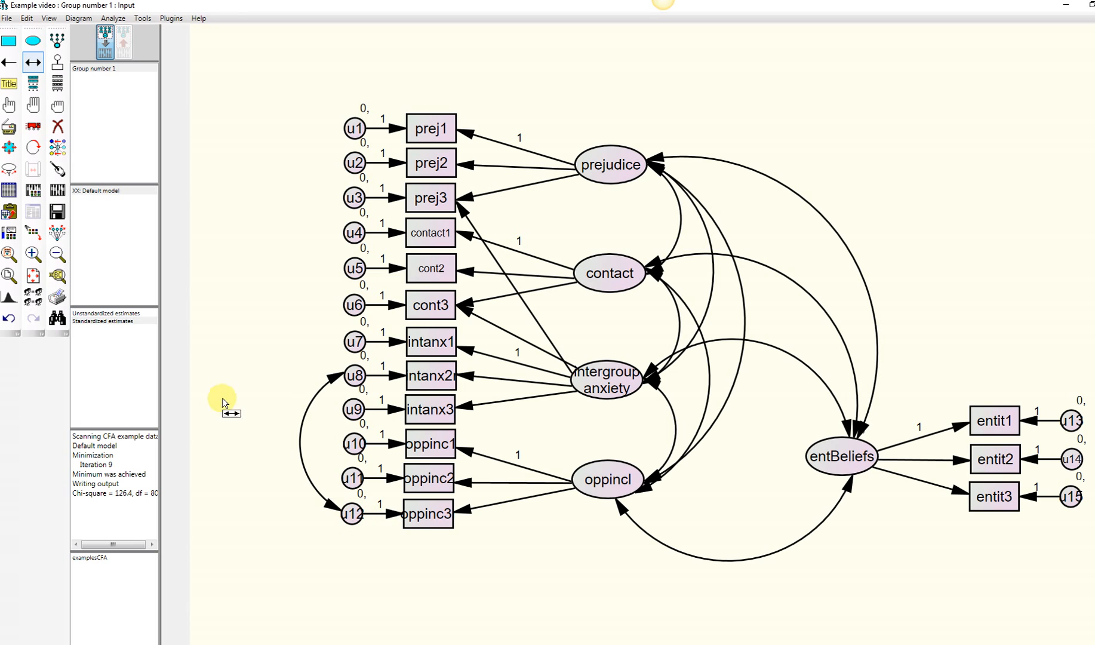
left_click(58, 190)
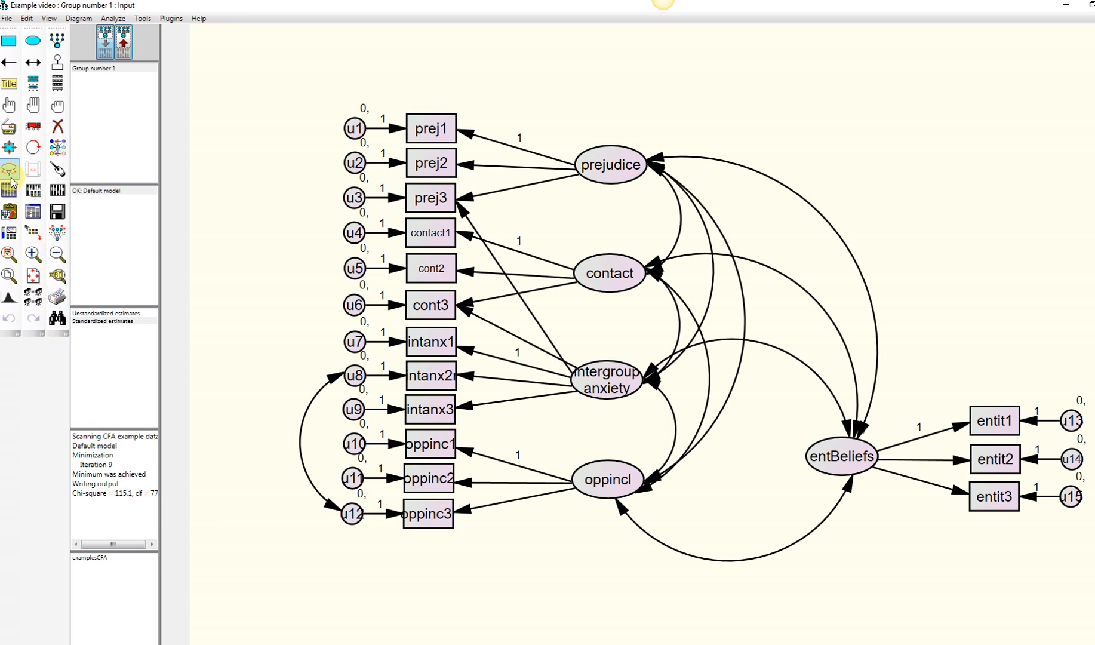
Bring up the text output and review the Model Fit tables, including the baseline comparisons and RMSEA.
left_click(42, 211)
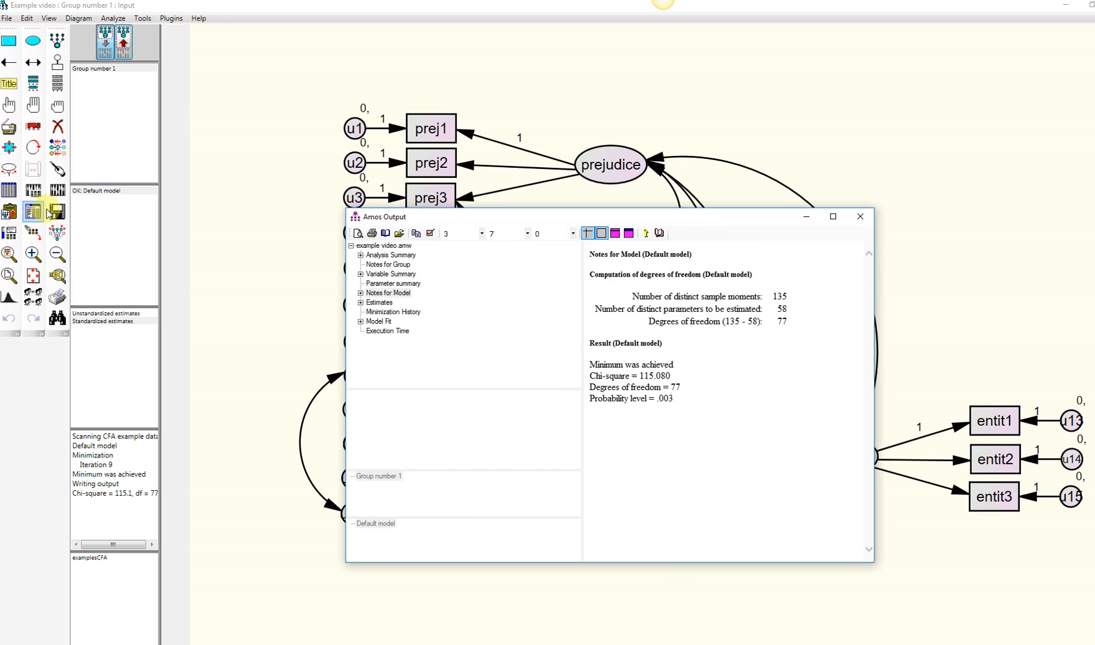
left_click(378, 321)
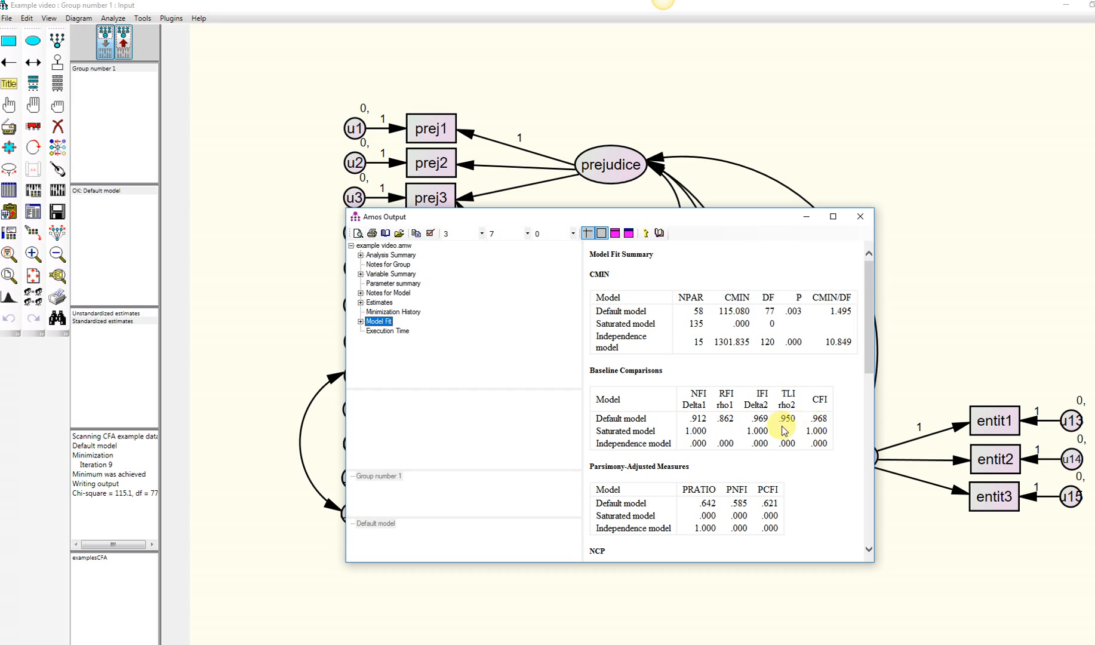
scroll(779, 441, "down", 8)
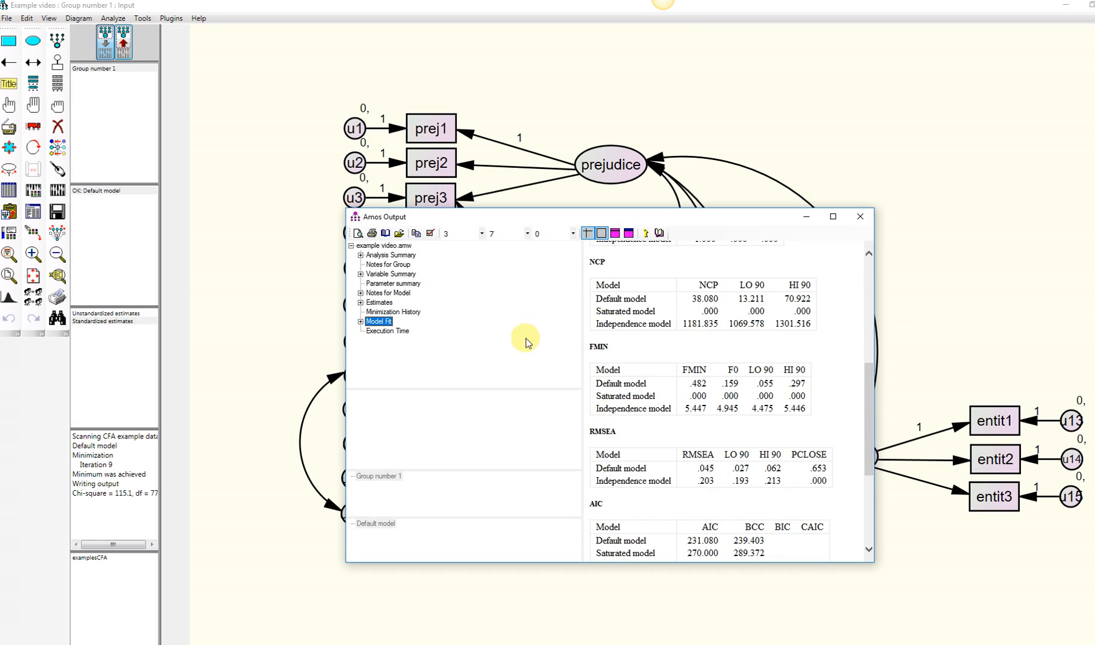
Examine the regression weights in the Estimates output, including the intergroup anxiety cross-loadings on prej3 and contact3, and close the output.
left_click(380, 303)
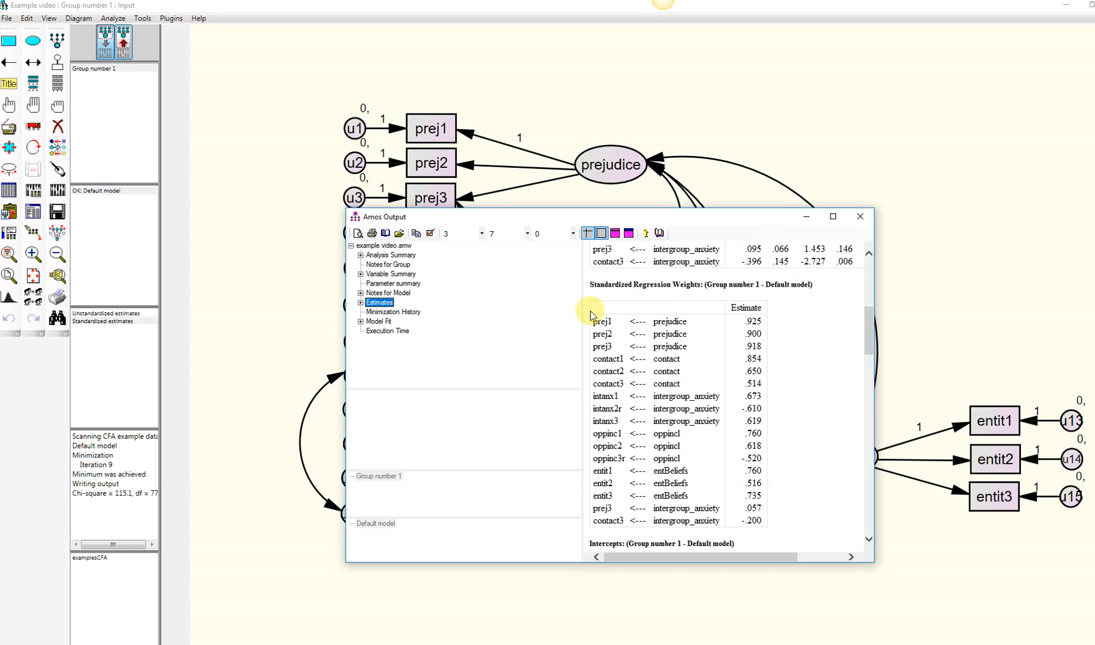
scroll(724, 350, "up", 6)
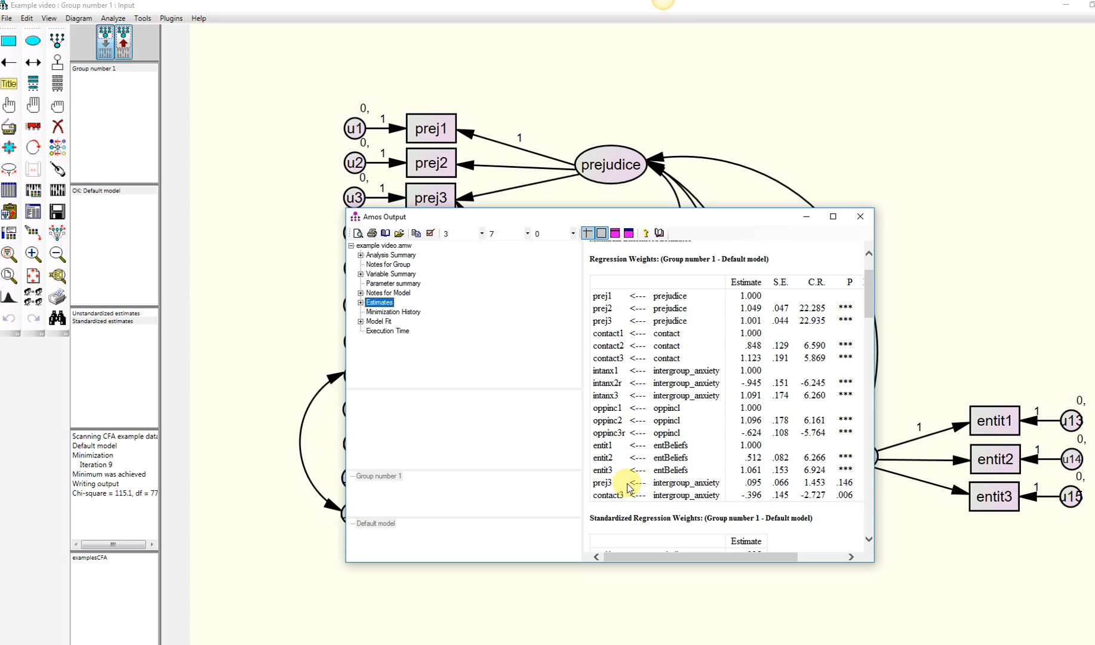
left_click_drag(536, 216, 665, 201)
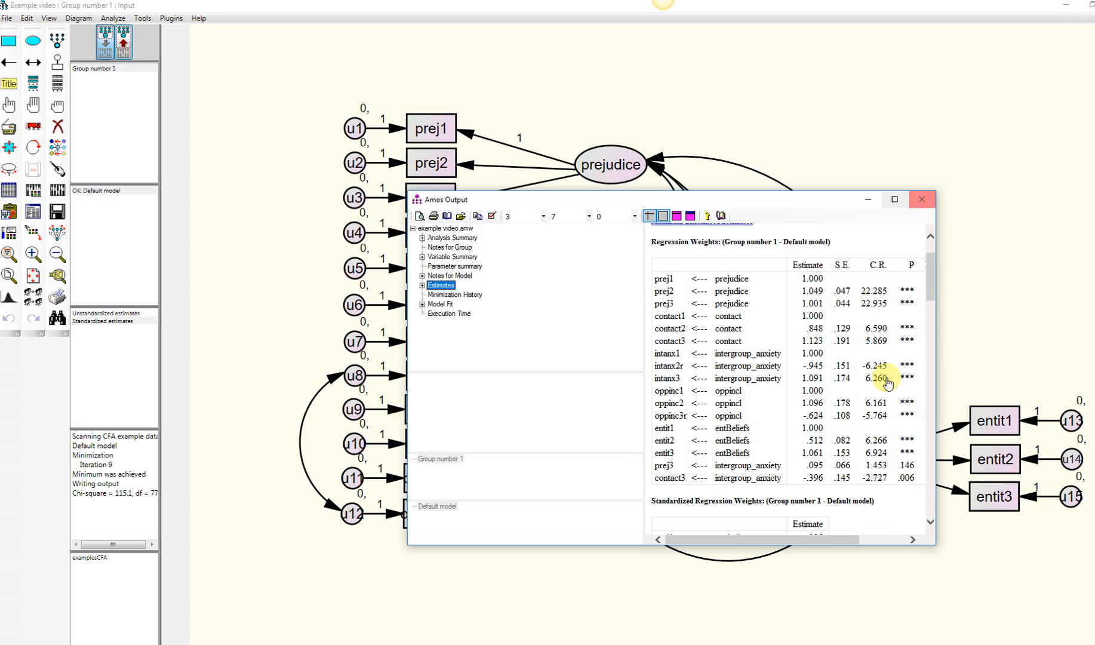
left_click(924, 202)
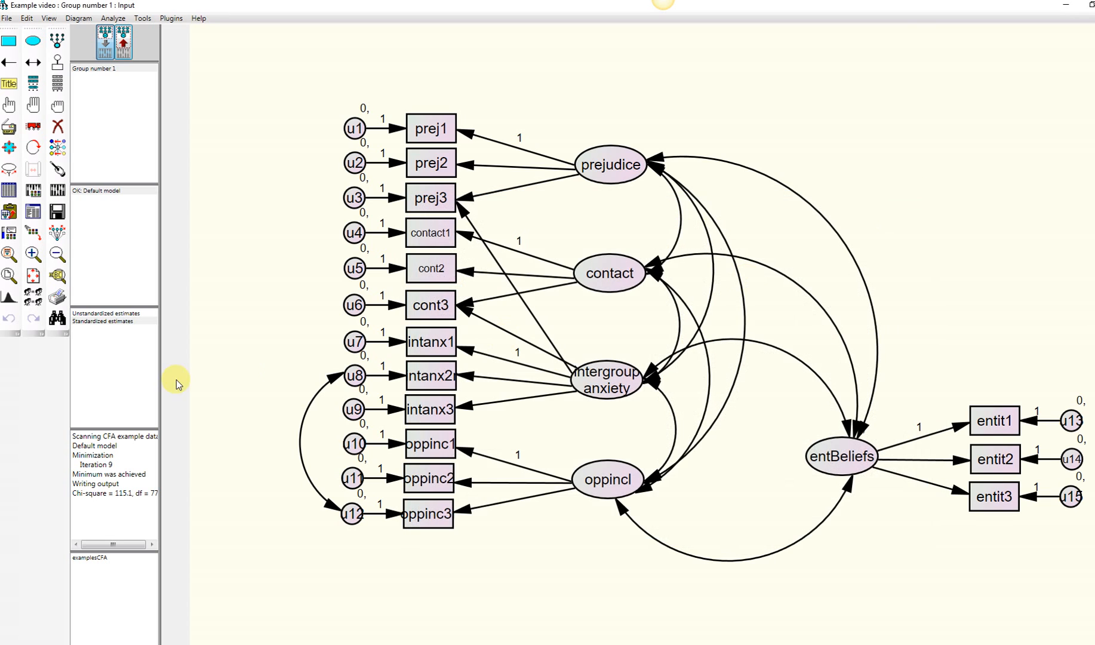
left_click(56, 128)
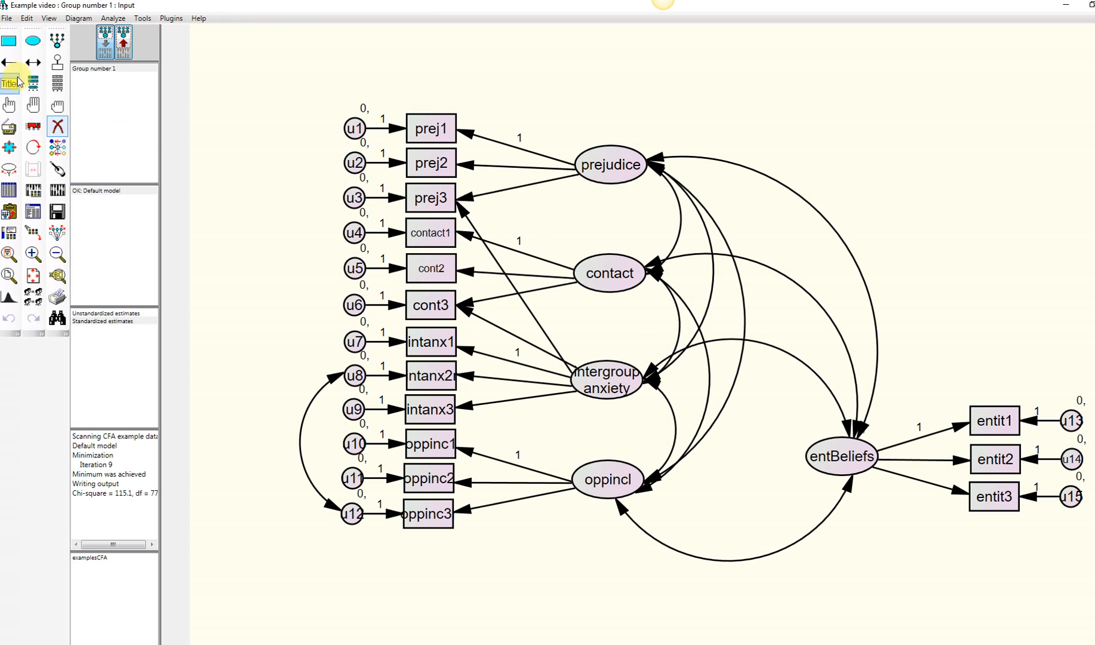
left_click(58, 132)
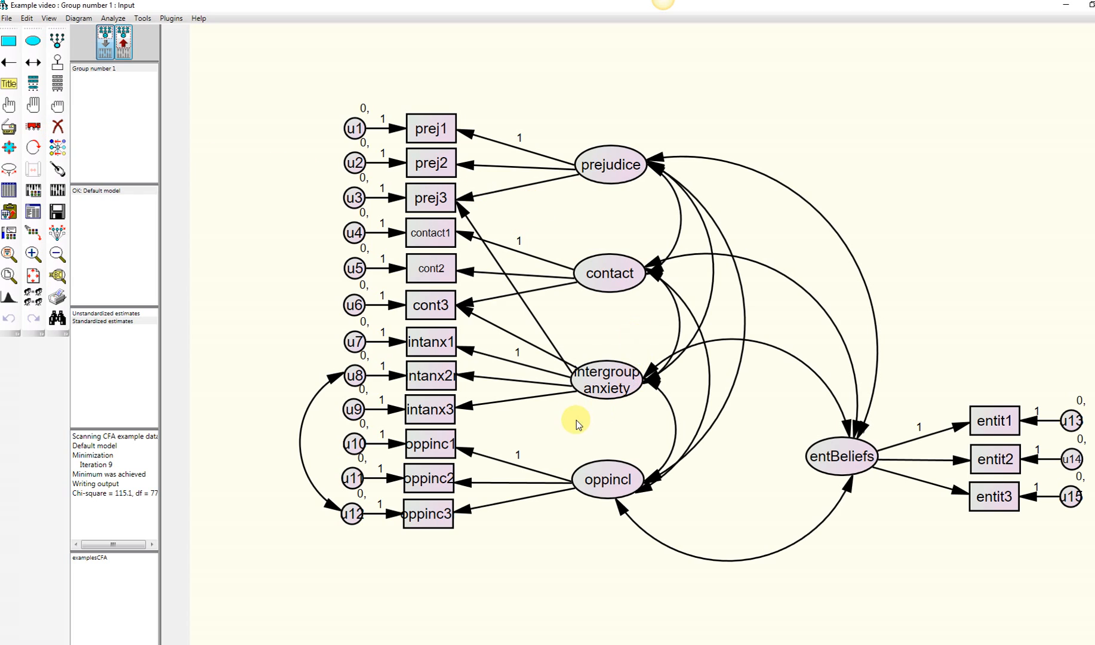